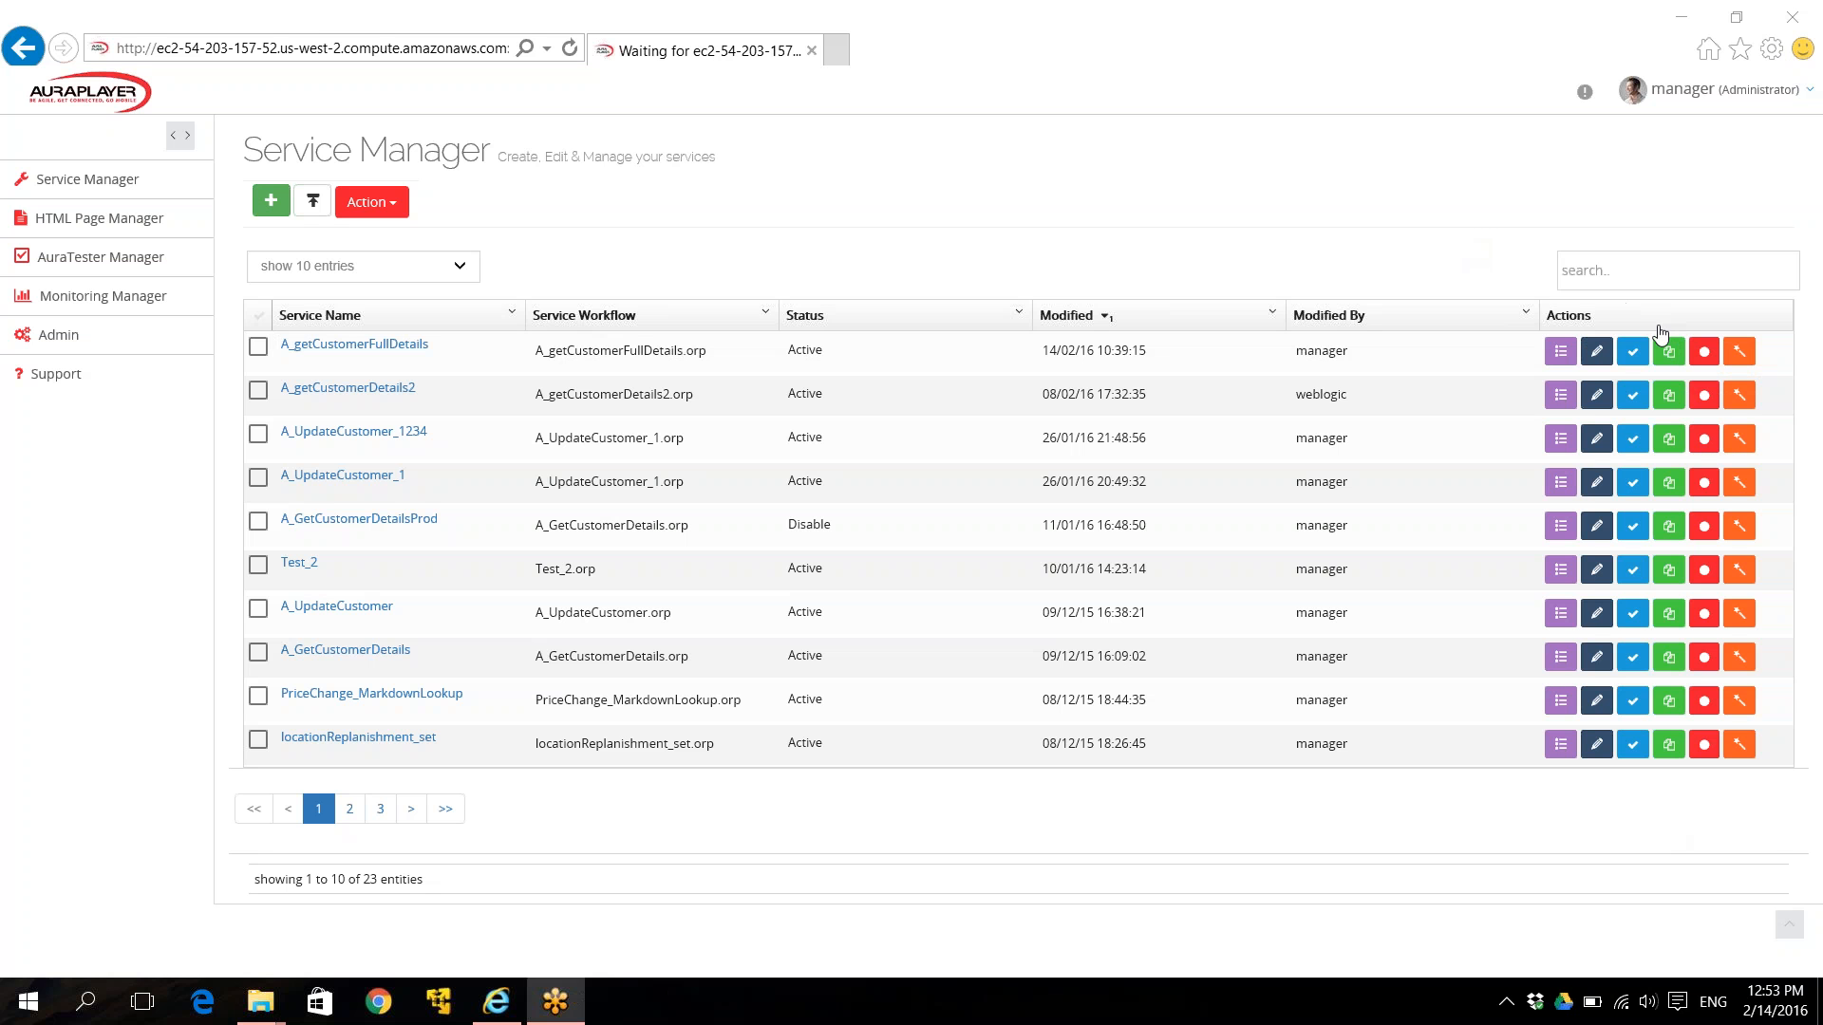
# Start a new service recording named A_insertNewCustomer, verify its Form URL, and begin recording.
pyautogui.click(1706, 354)
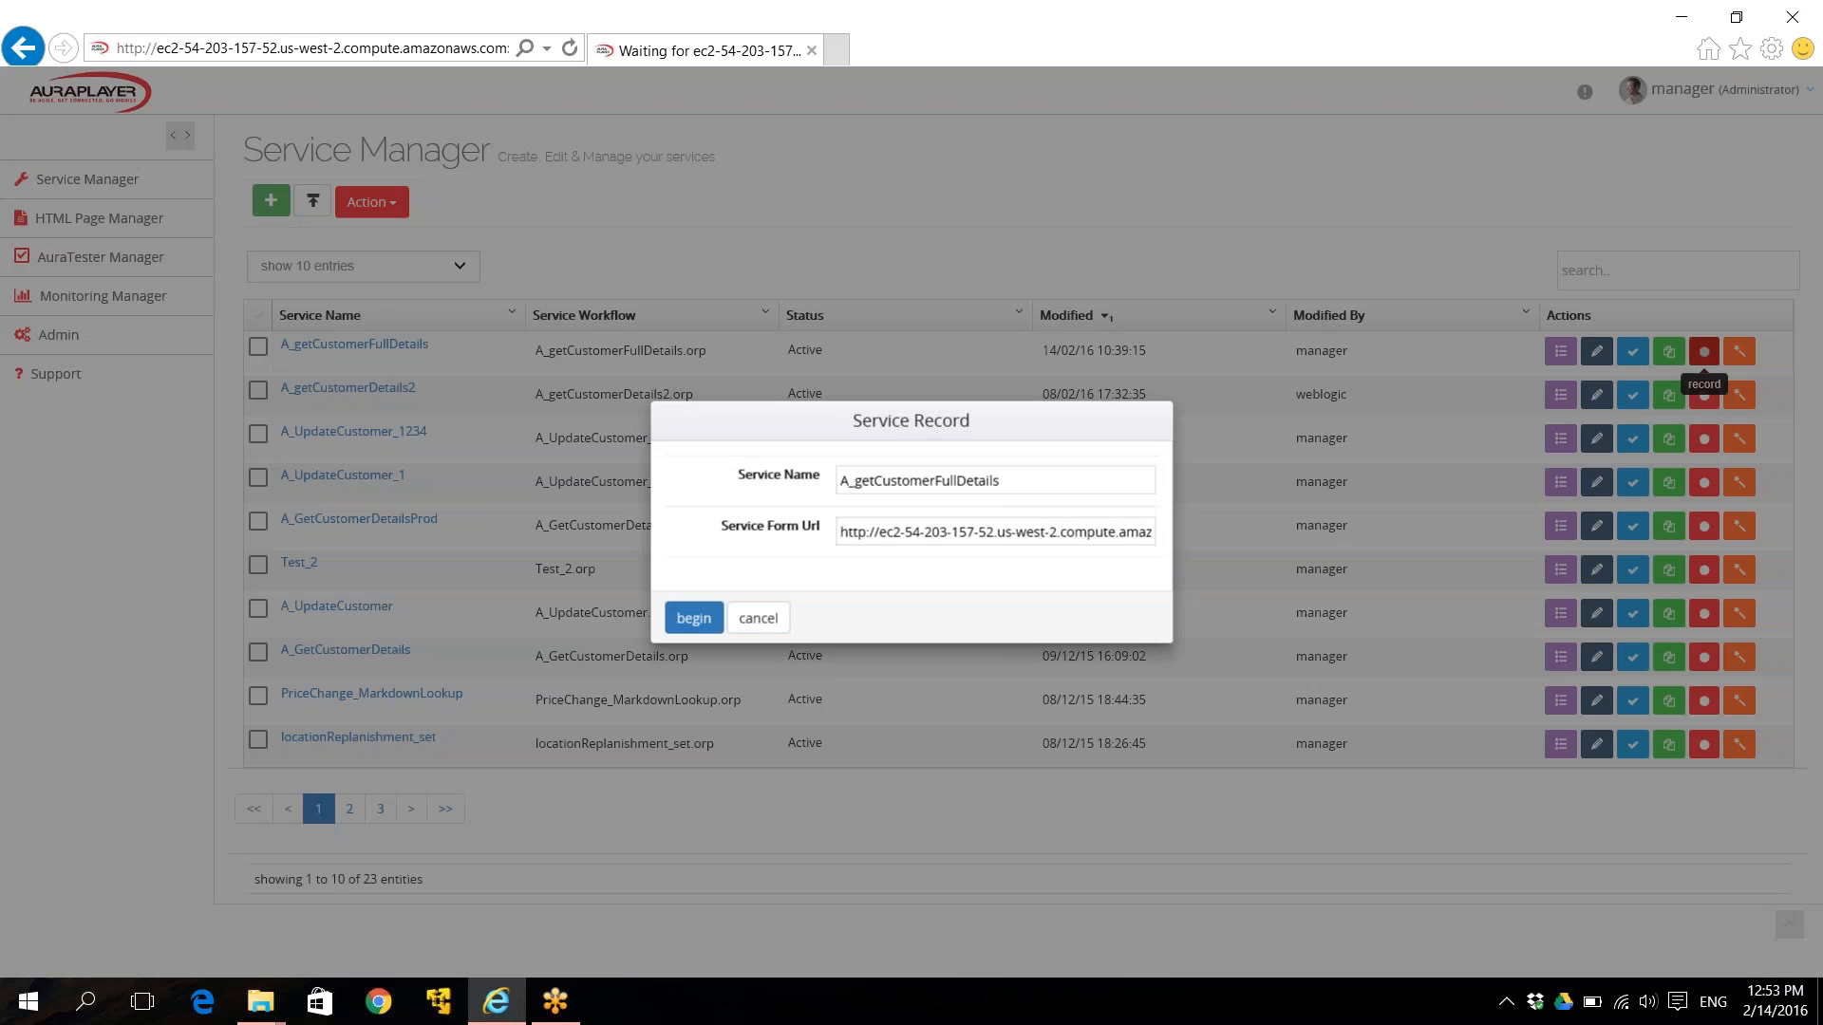
pyautogui.moveTo(856, 486); pyautogui.dragTo(1026, 485)
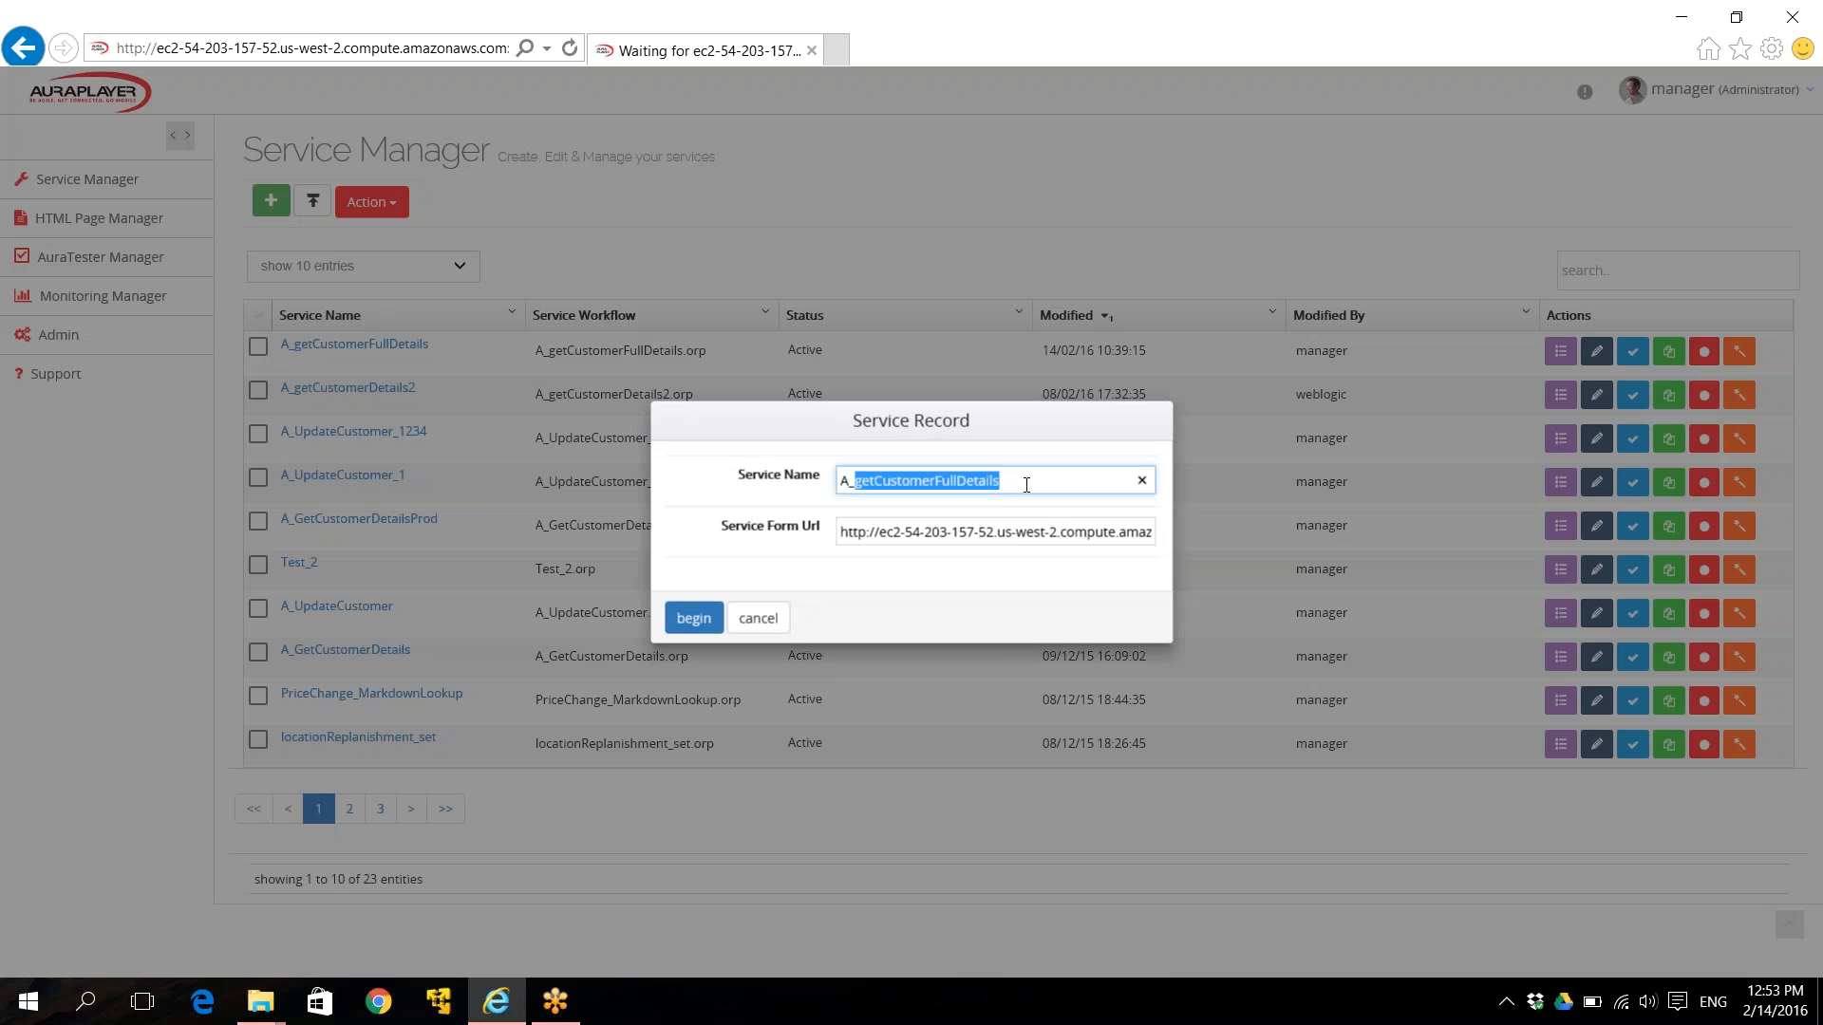
pyautogui.write('insert')
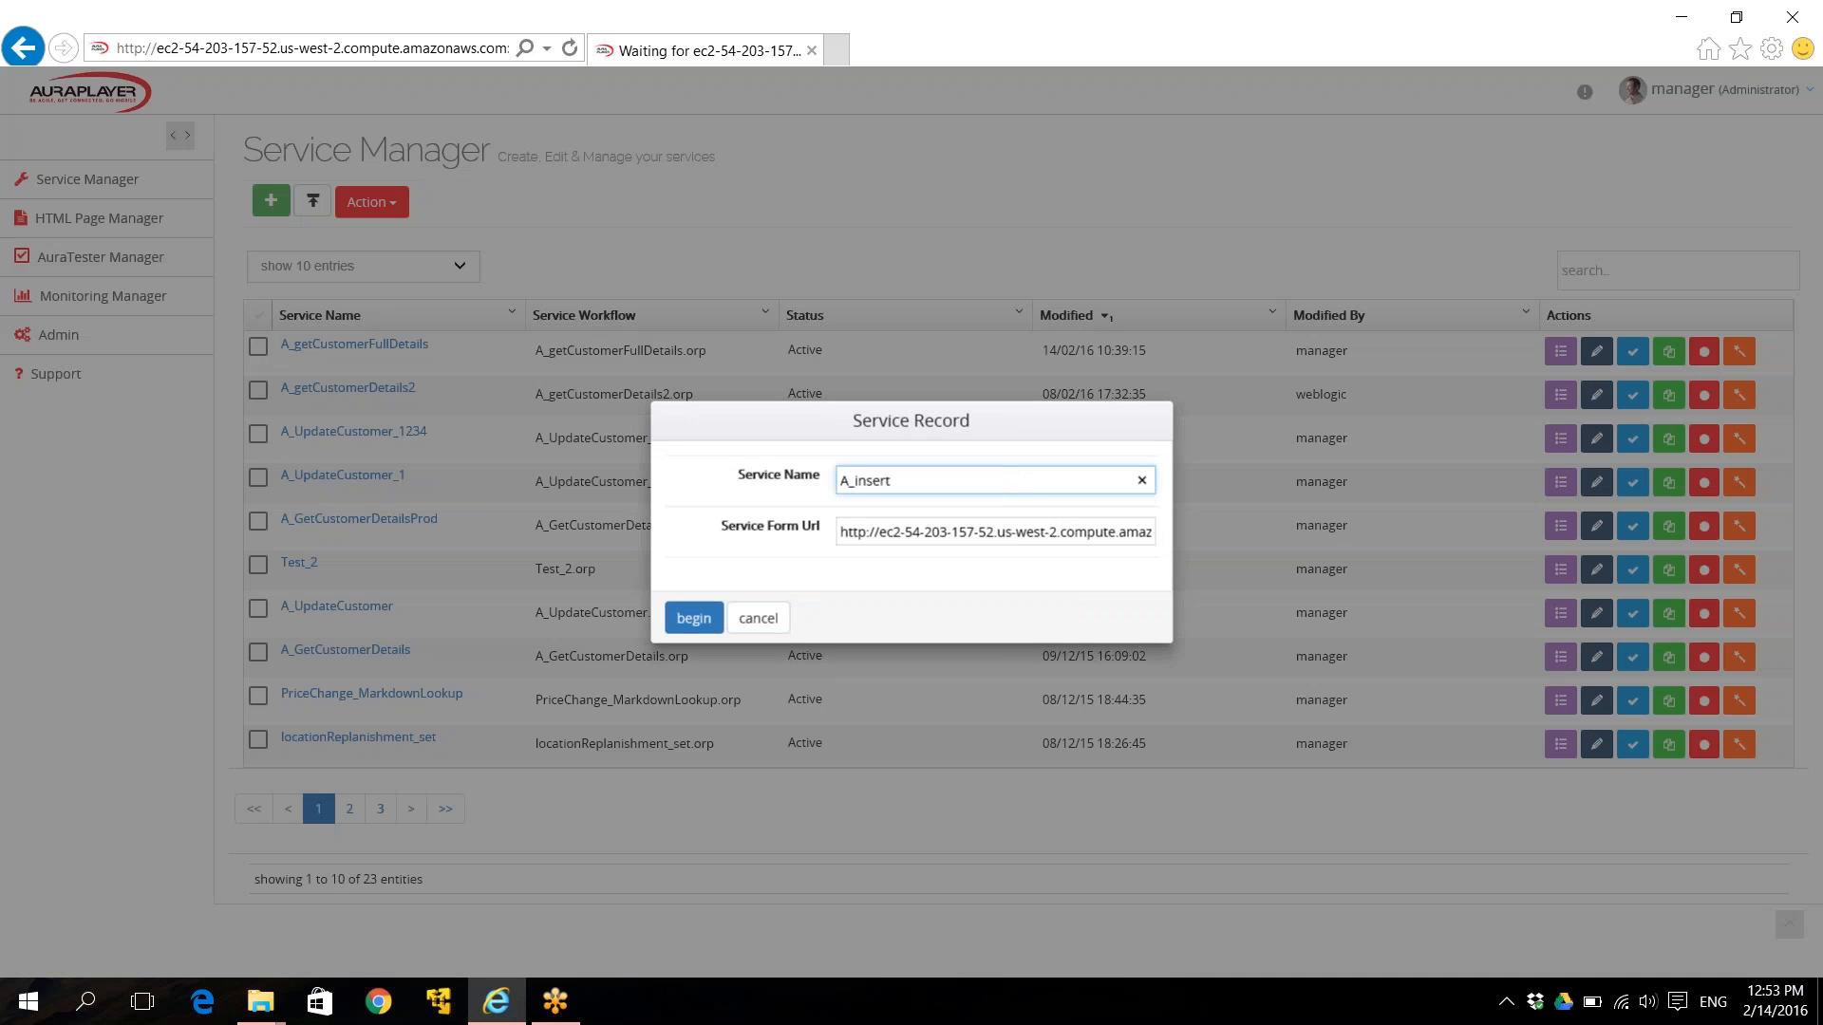
pyautogui.write('NewCustomer')
pyautogui.click(1002, 533)
pyautogui.press('End')
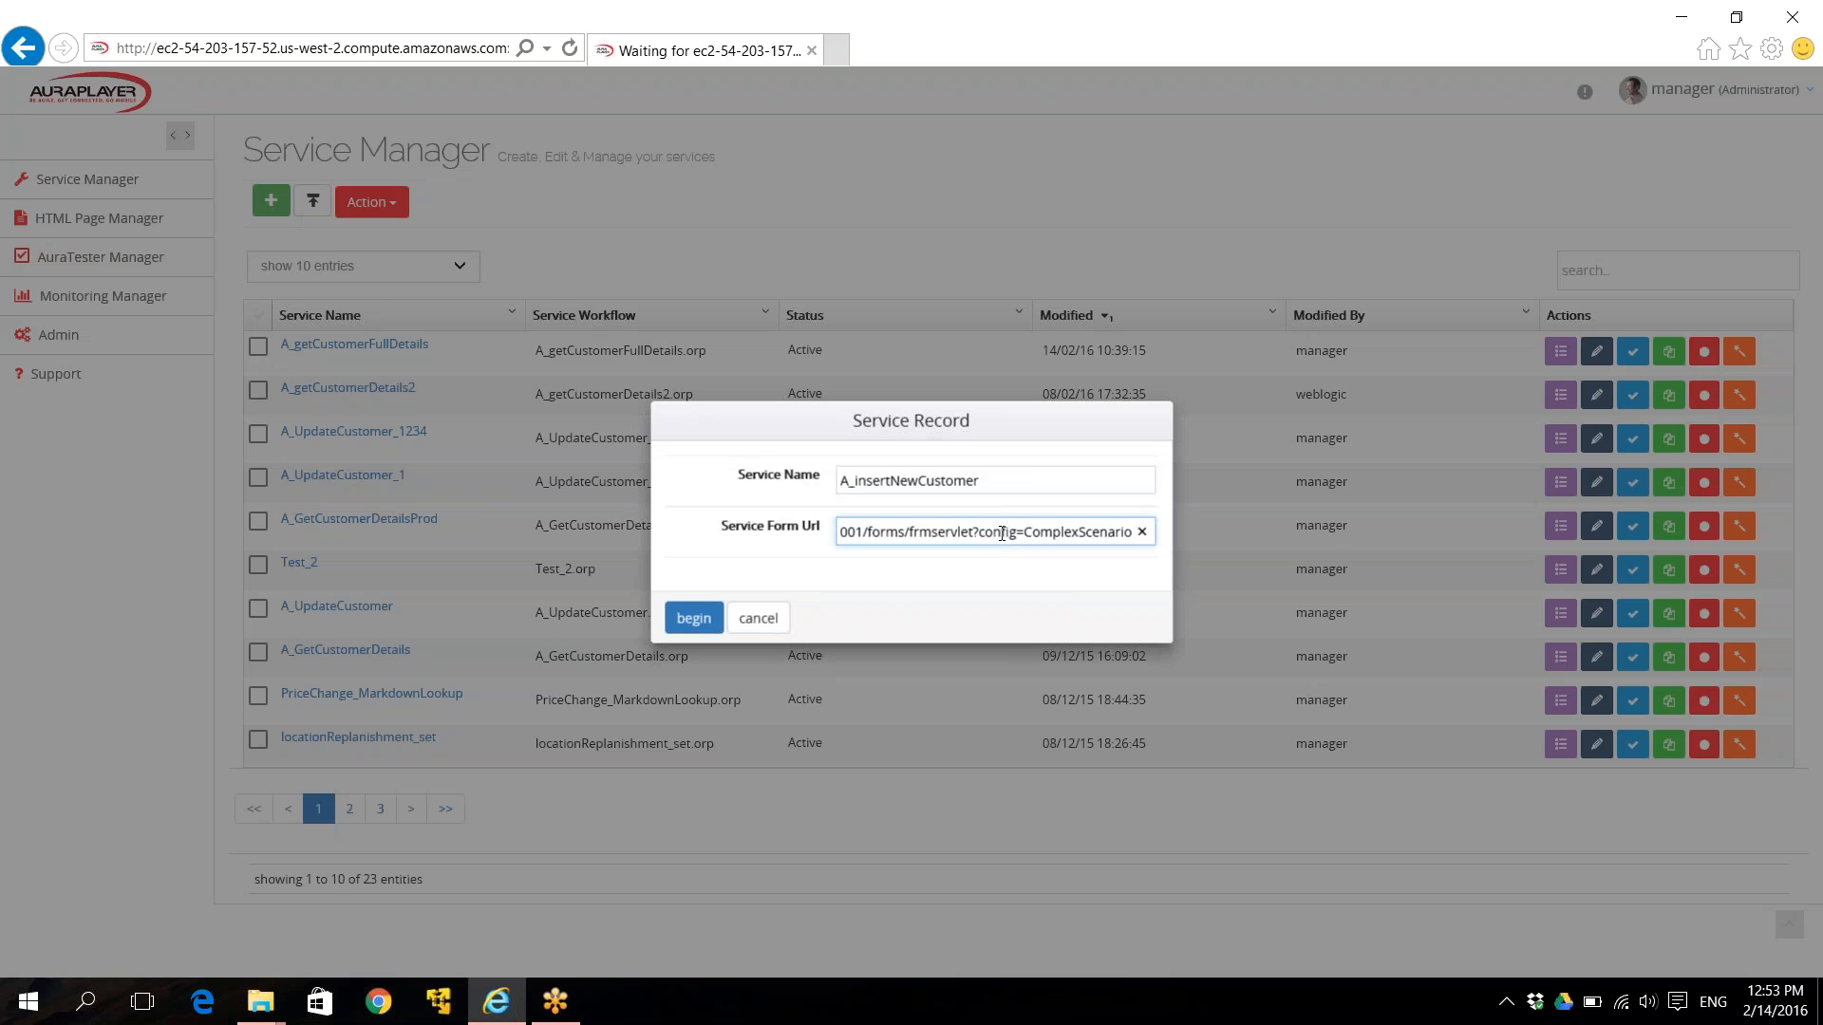
pyautogui.press('Home')
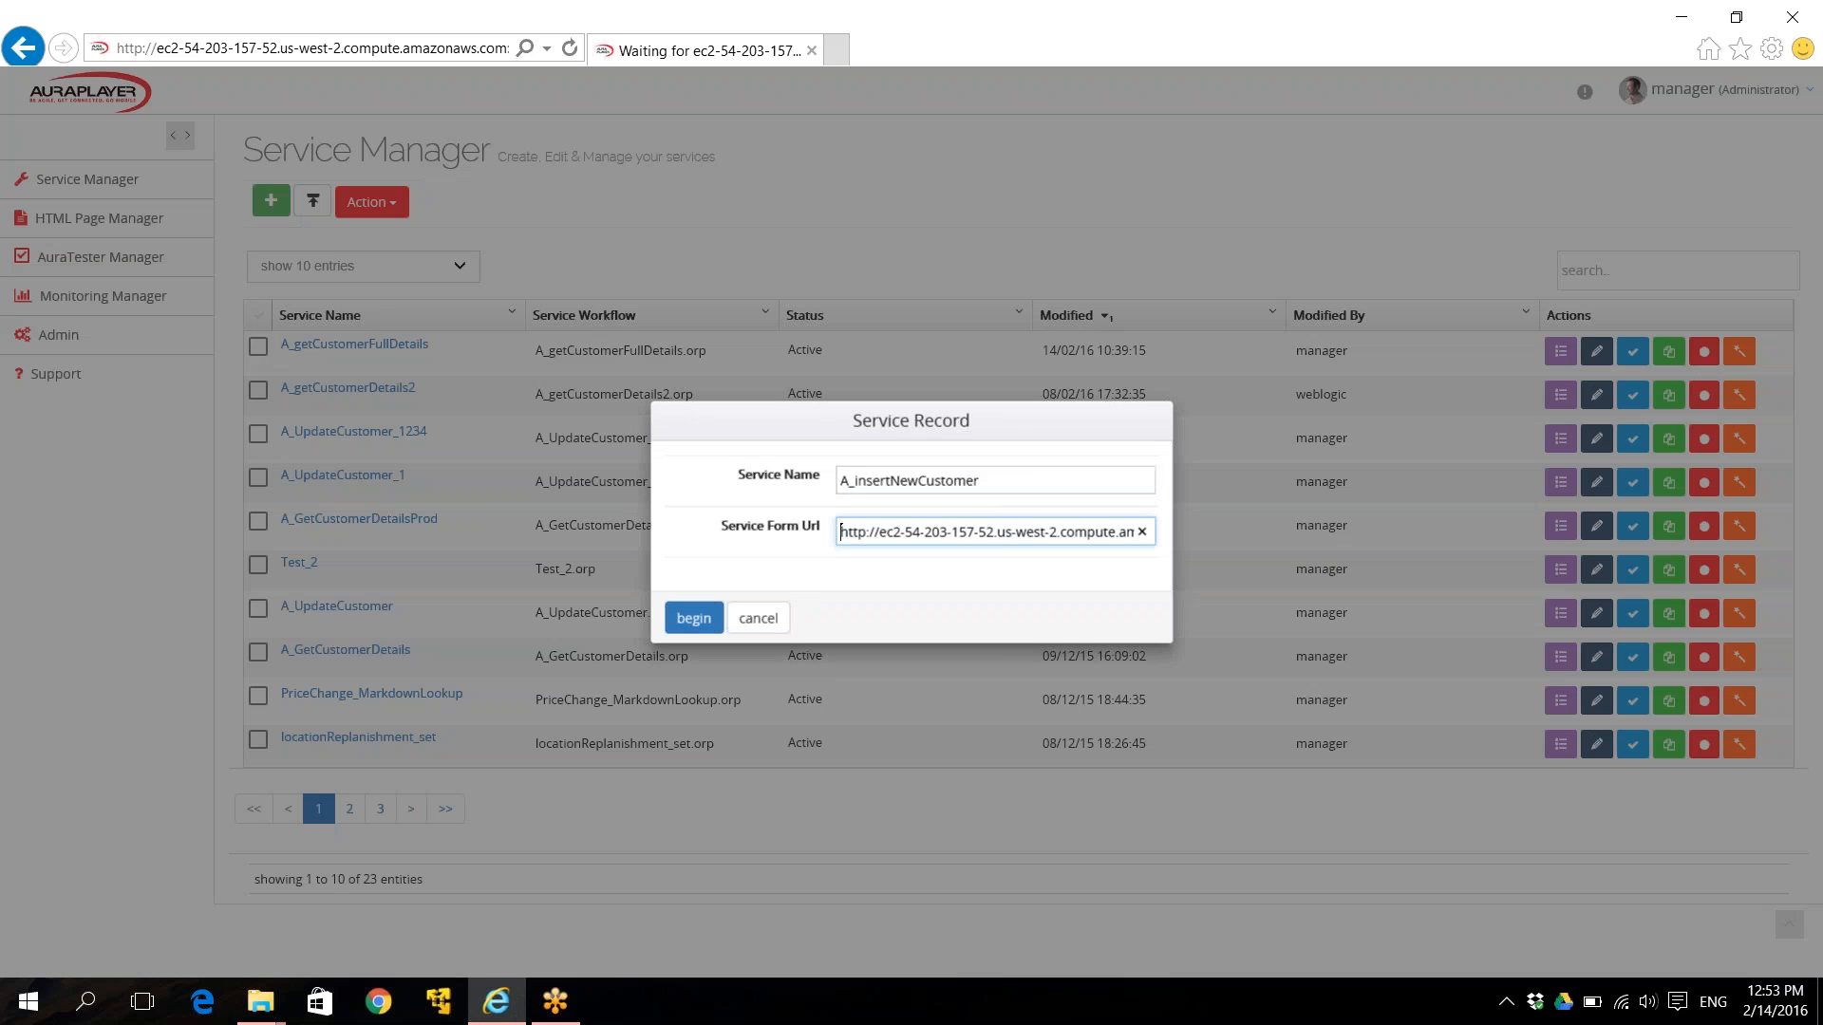
pyautogui.click(981, 483)
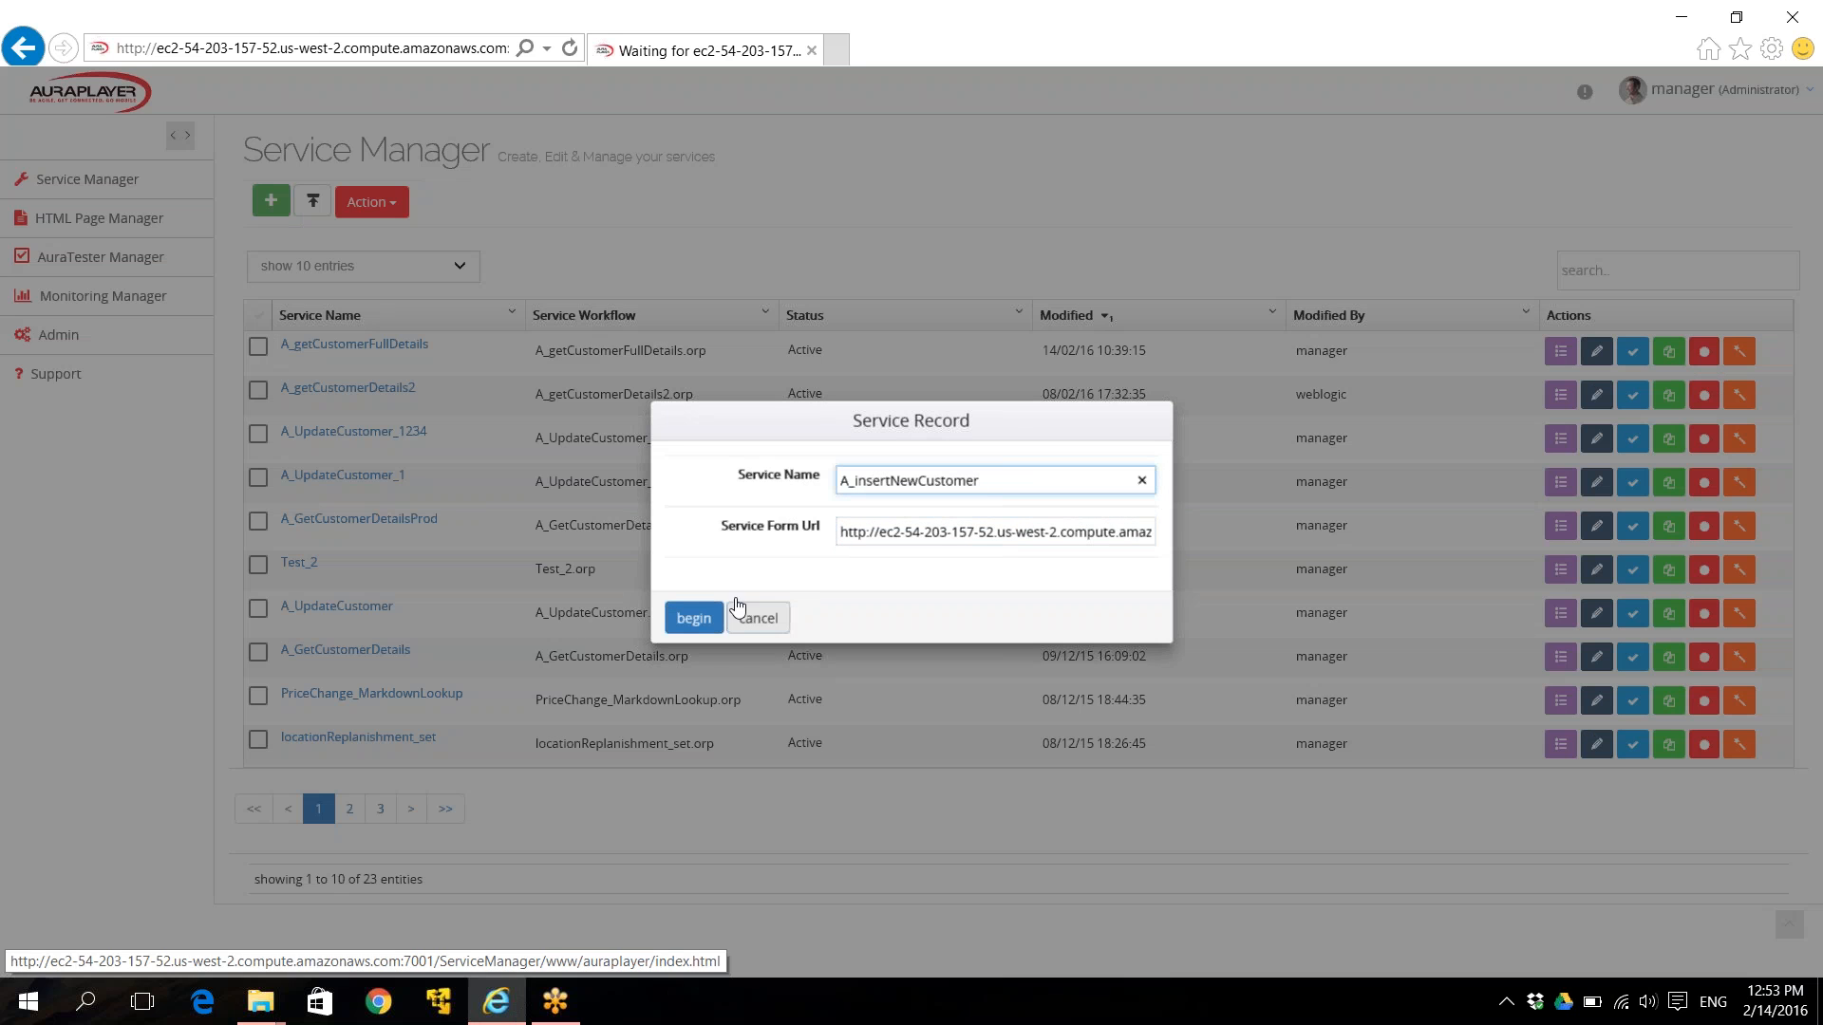
pyautogui.click(694, 619)
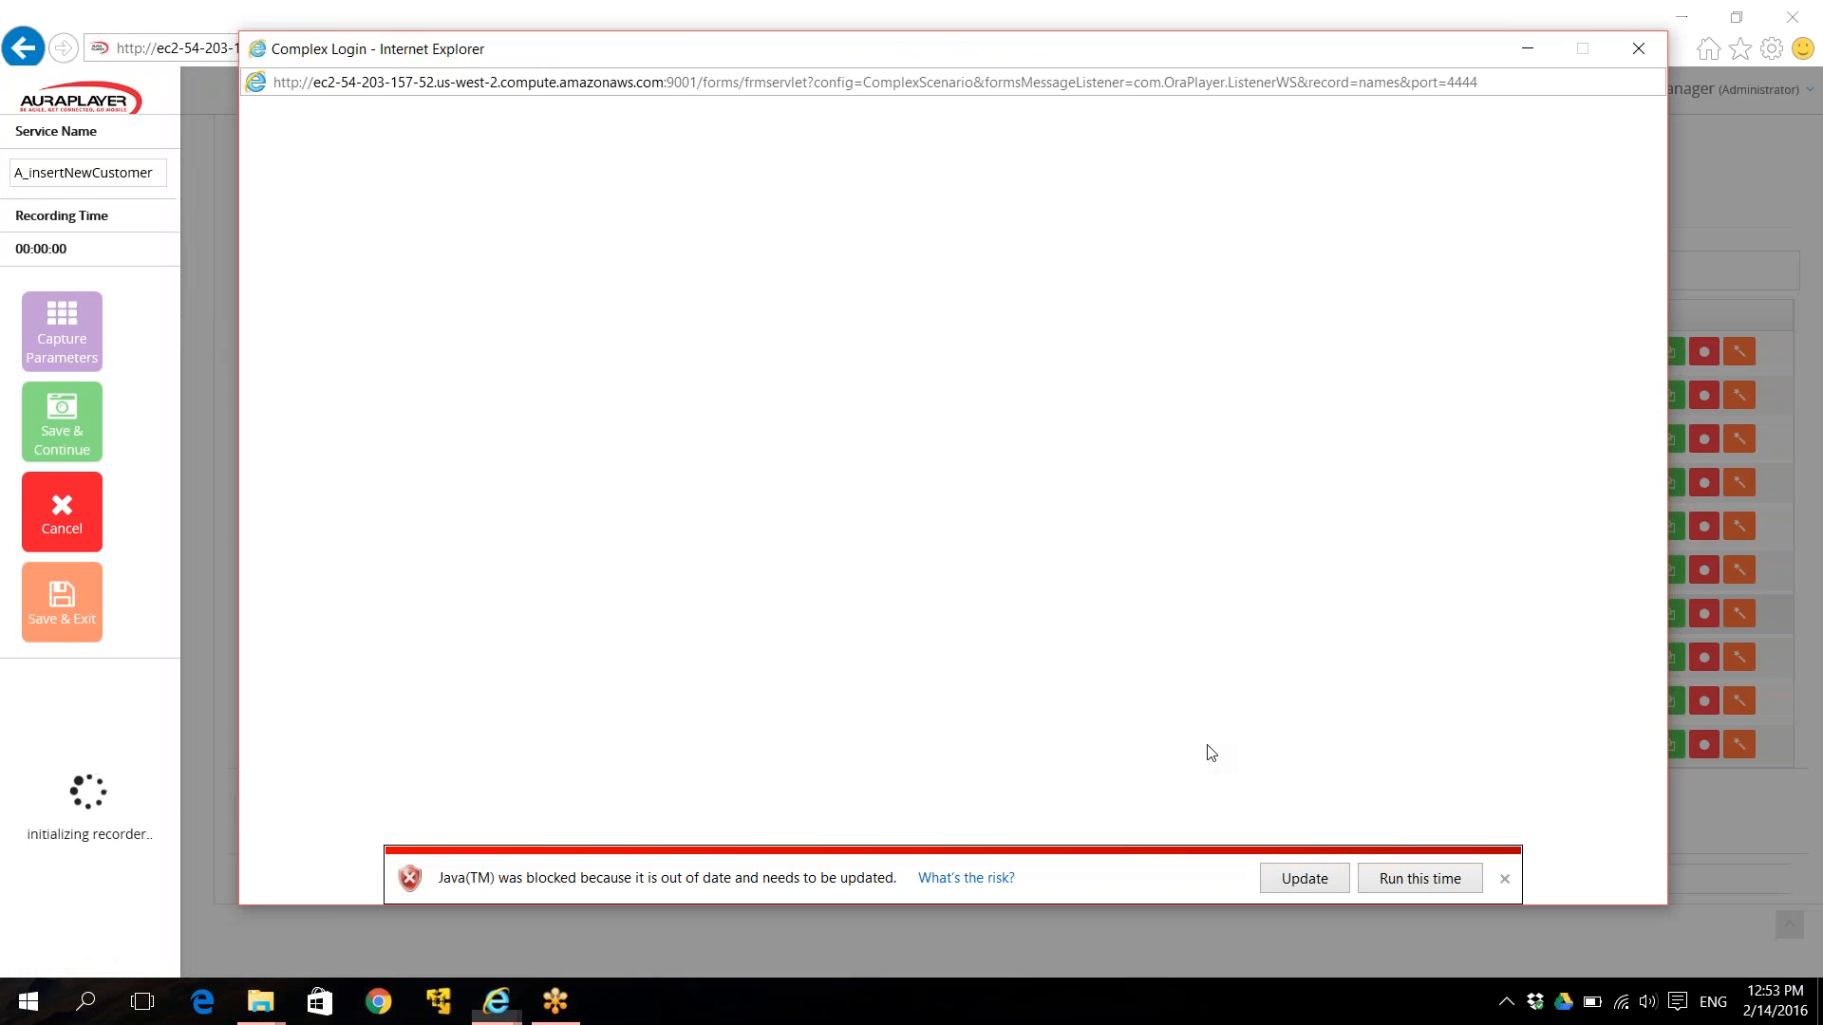
# Let the Java forms application run, postponing the Java update and accepting the security risk.
pyautogui.click(1429, 884)
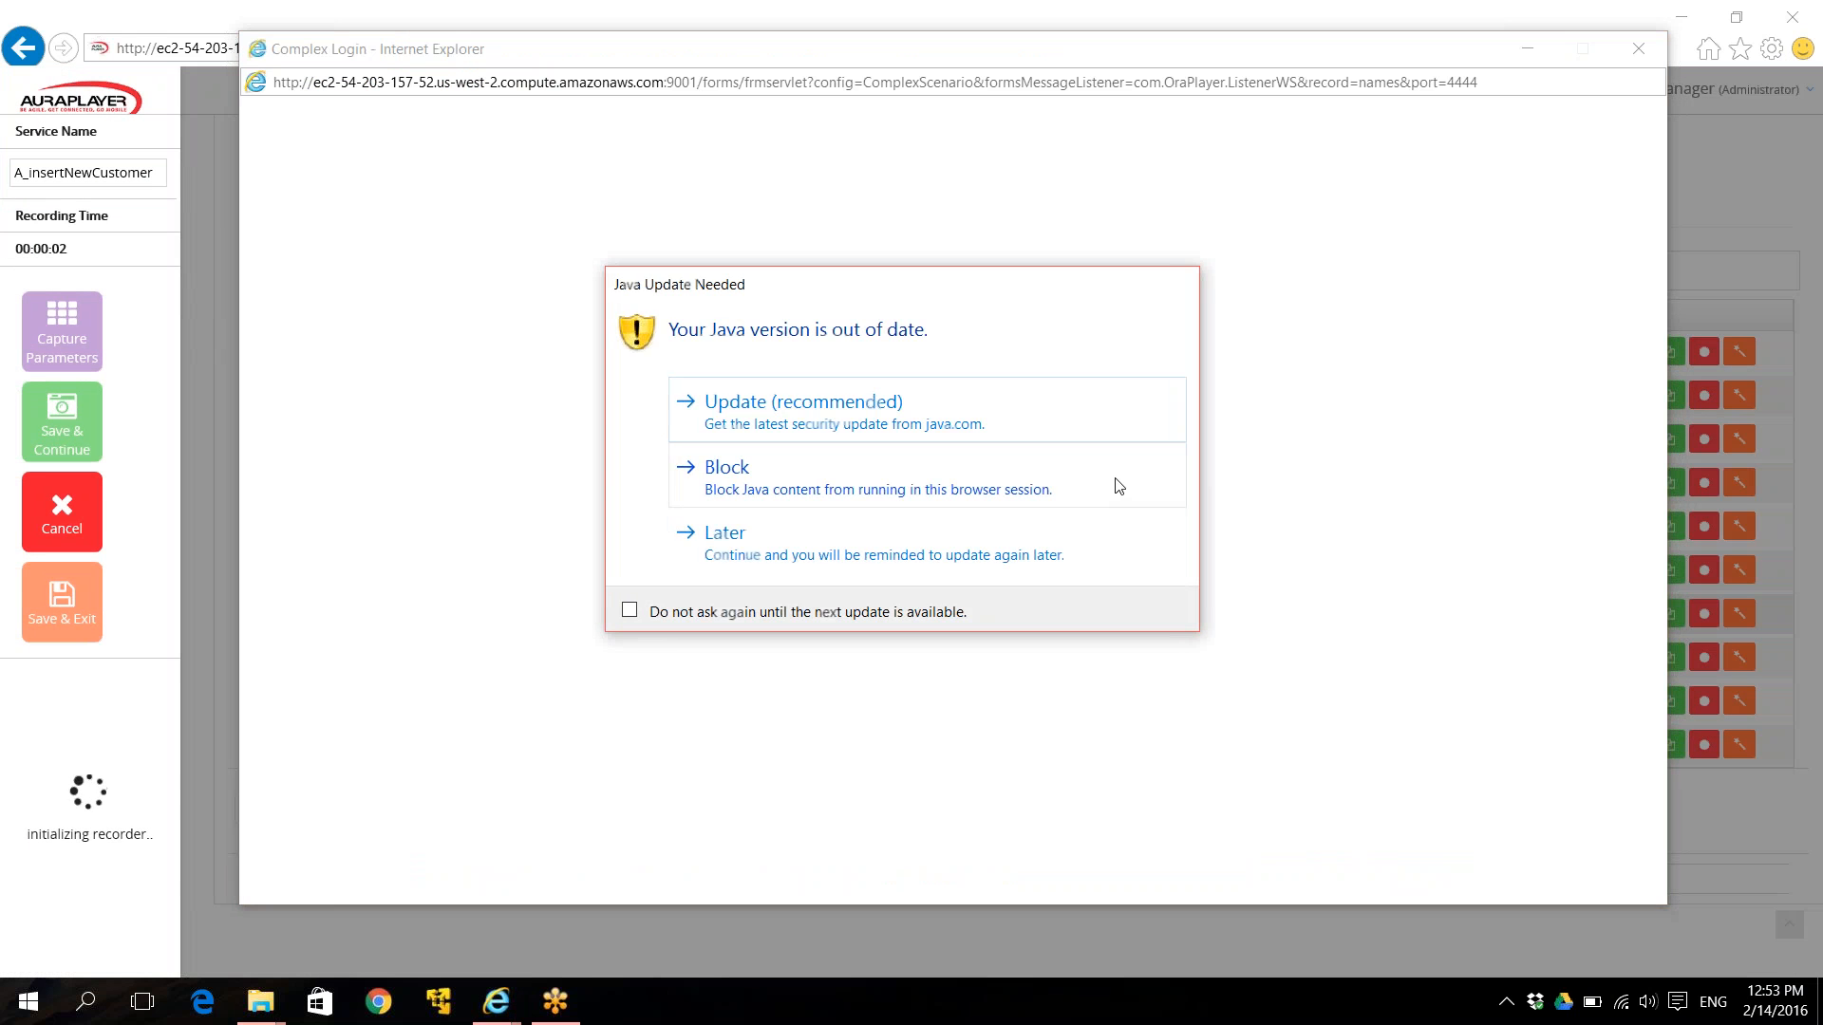
pyautogui.click(1007, 558)
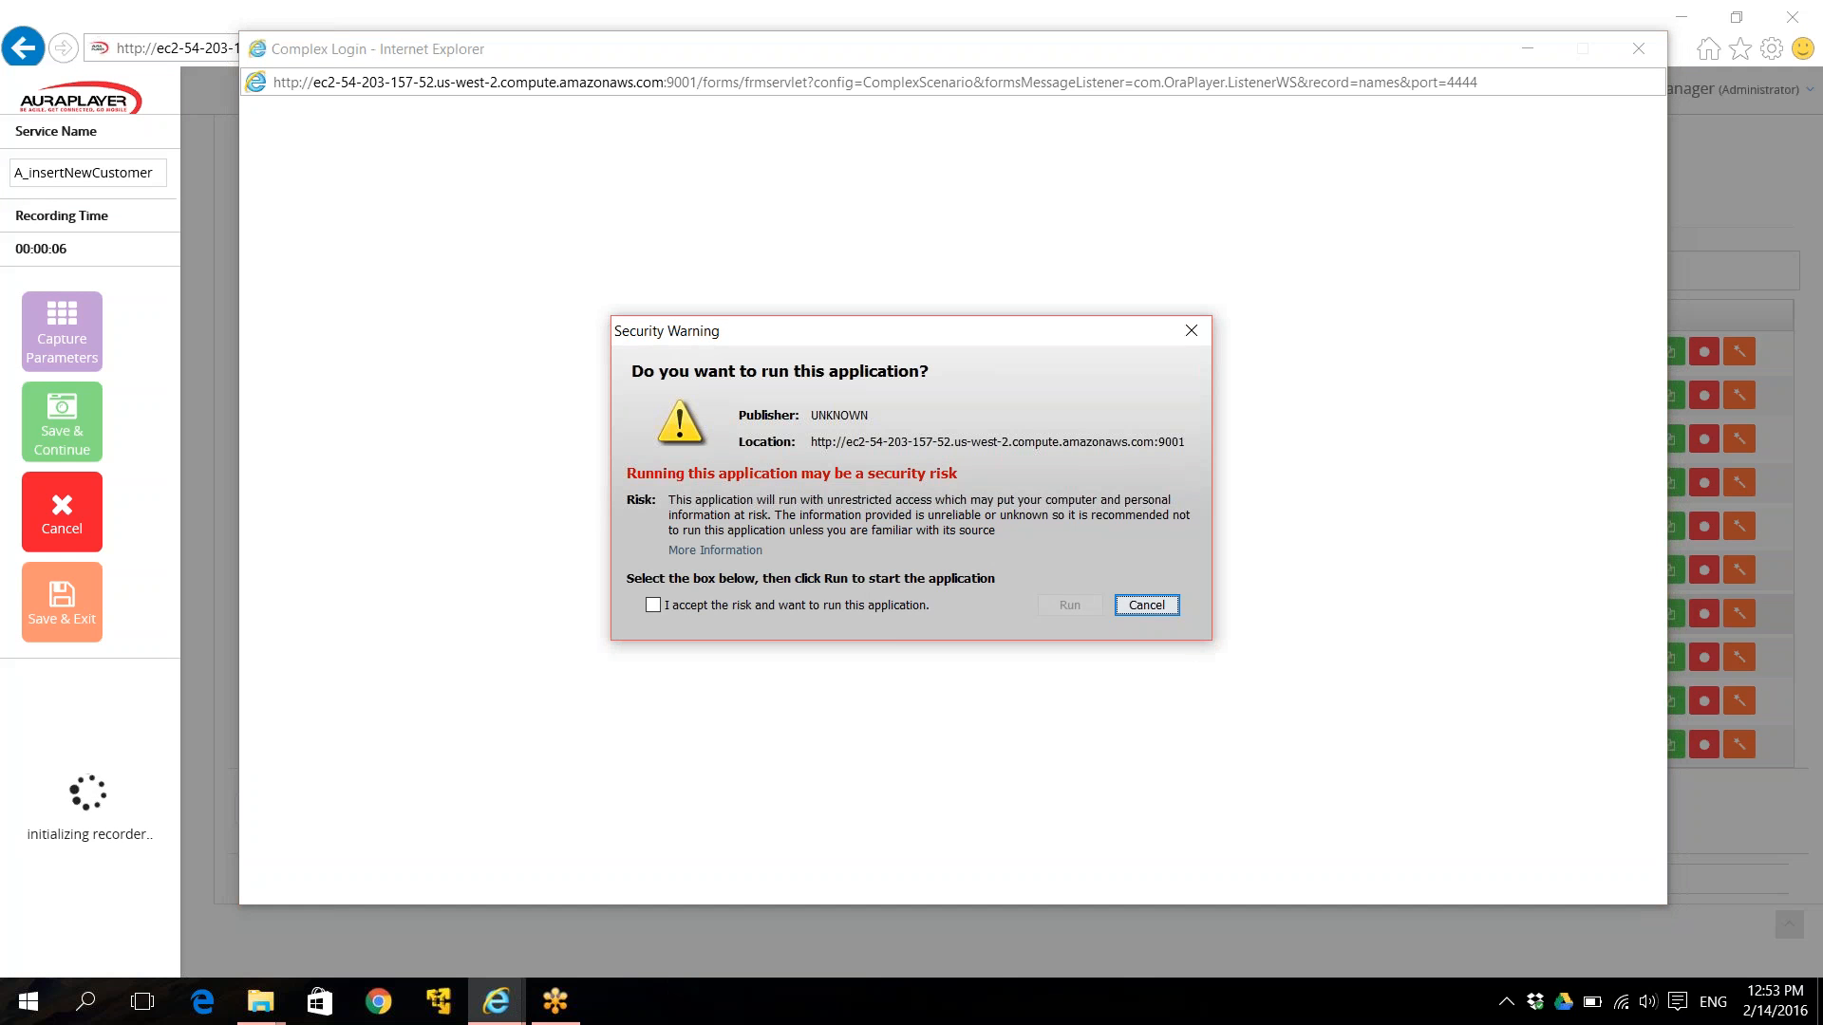
pyautogui.click(903, 613)
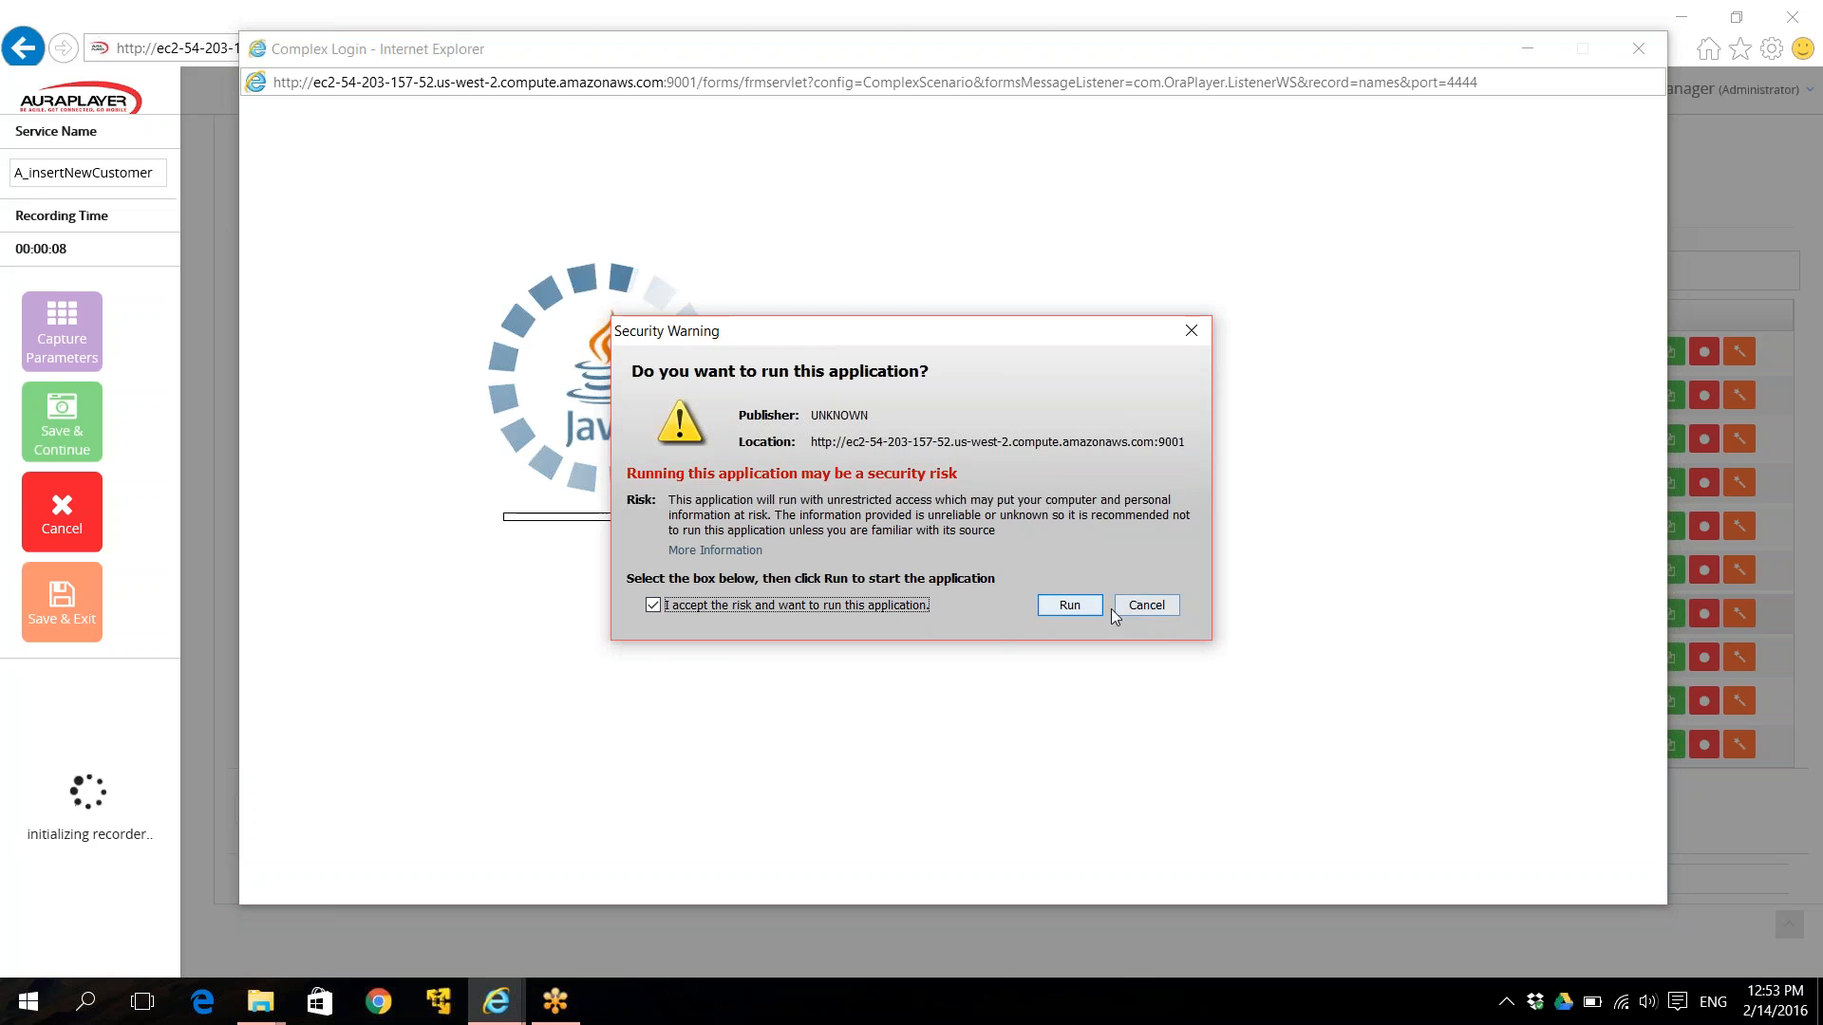
pyautogui.click(1082, 610)
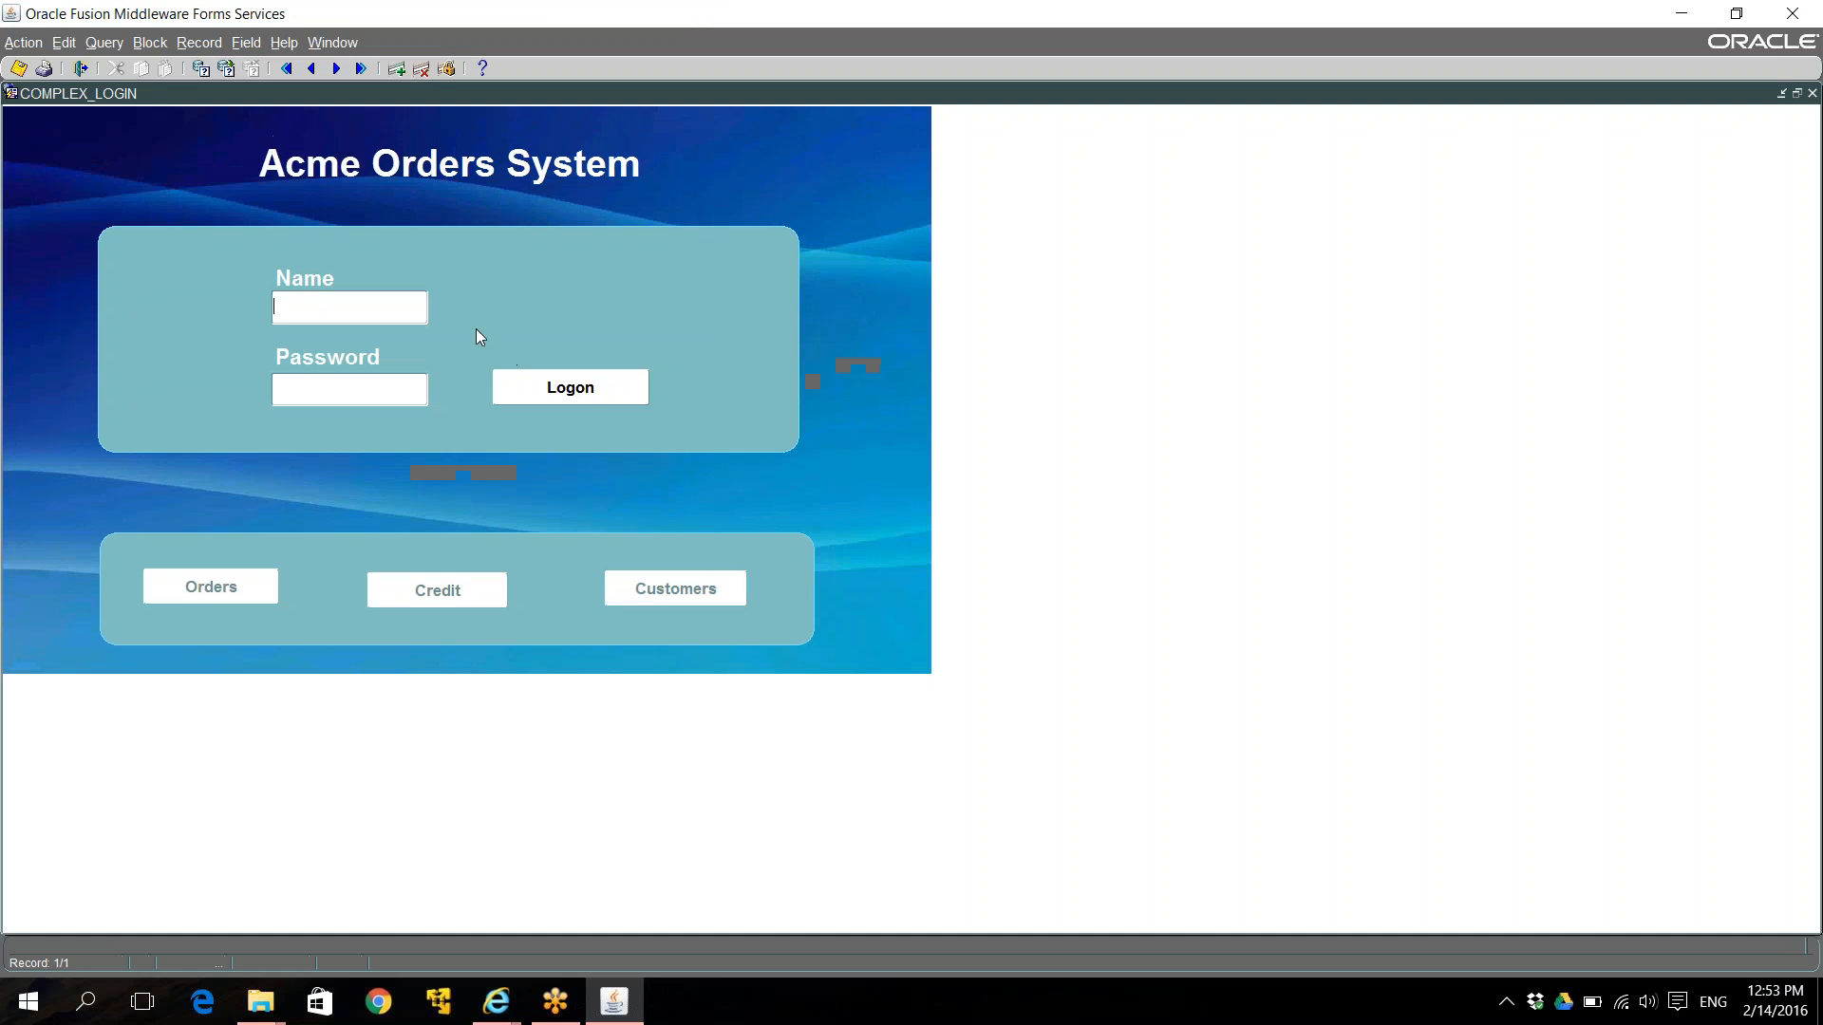
# Log in to the Acme Orders System with the user's credentials and open the Customers list.
pyautogui.click(552, 389)
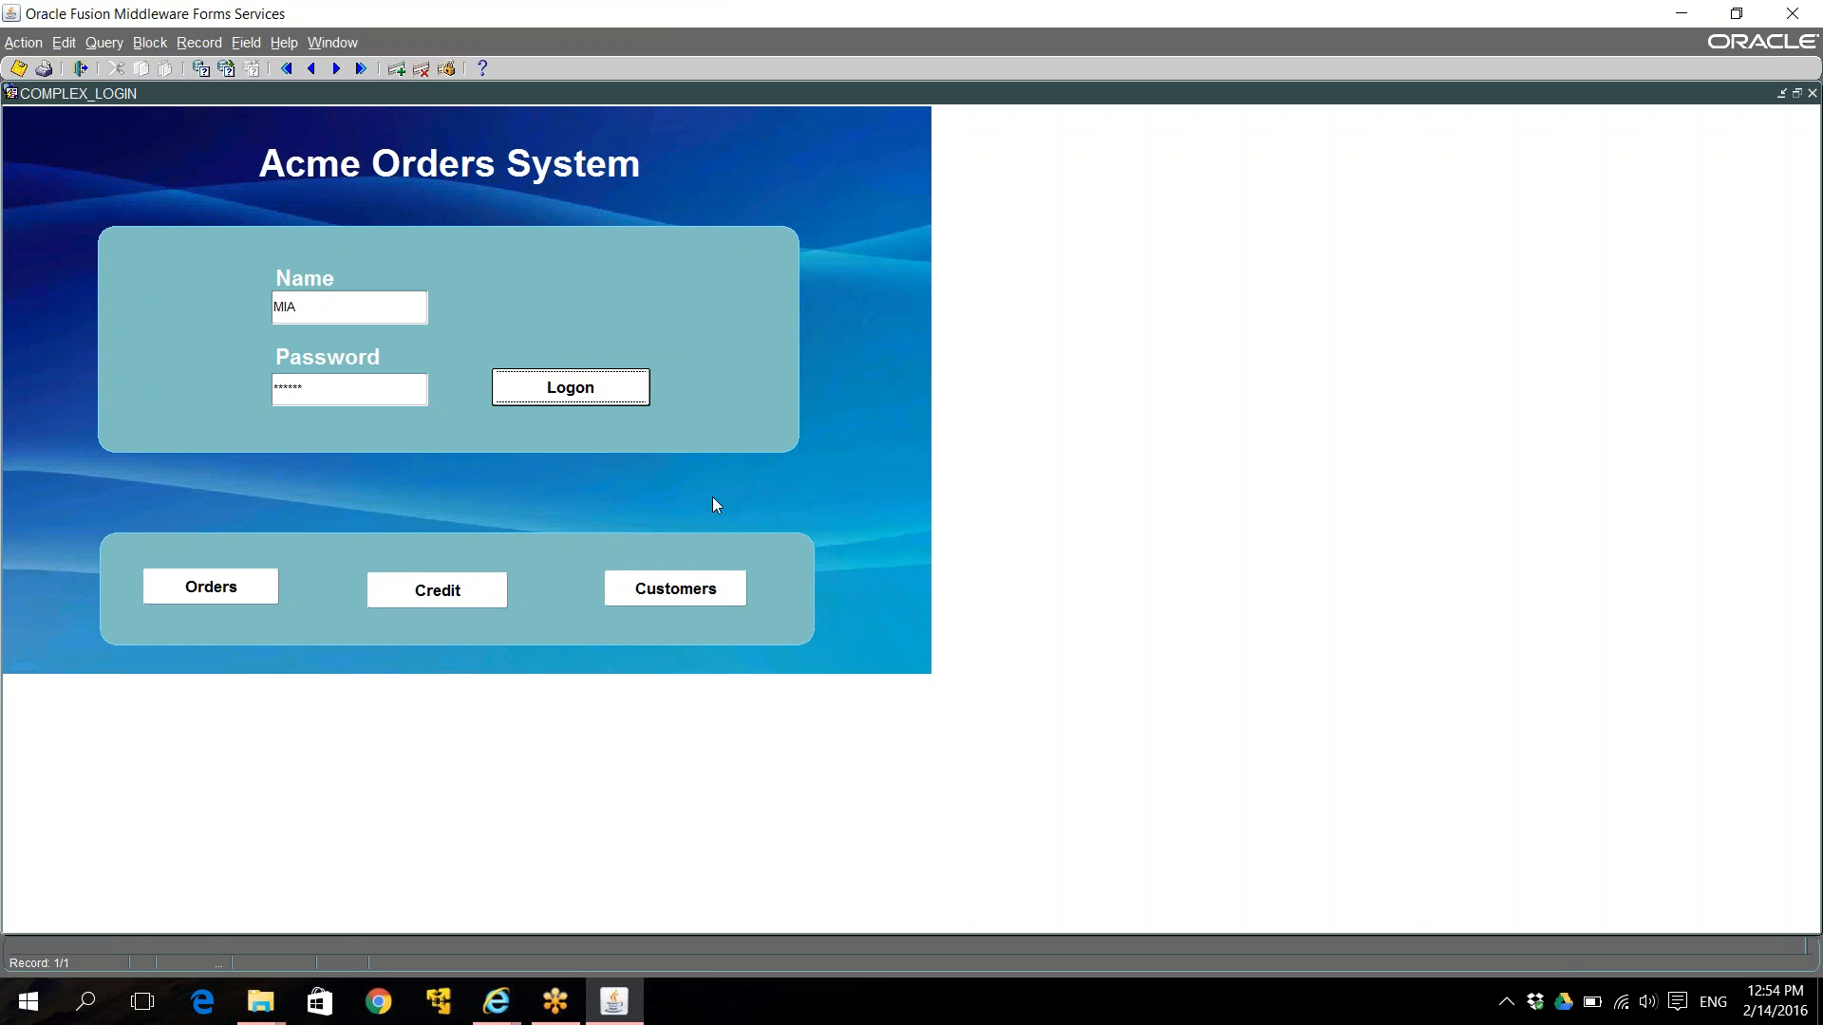
pyautogui.click(691, 593)
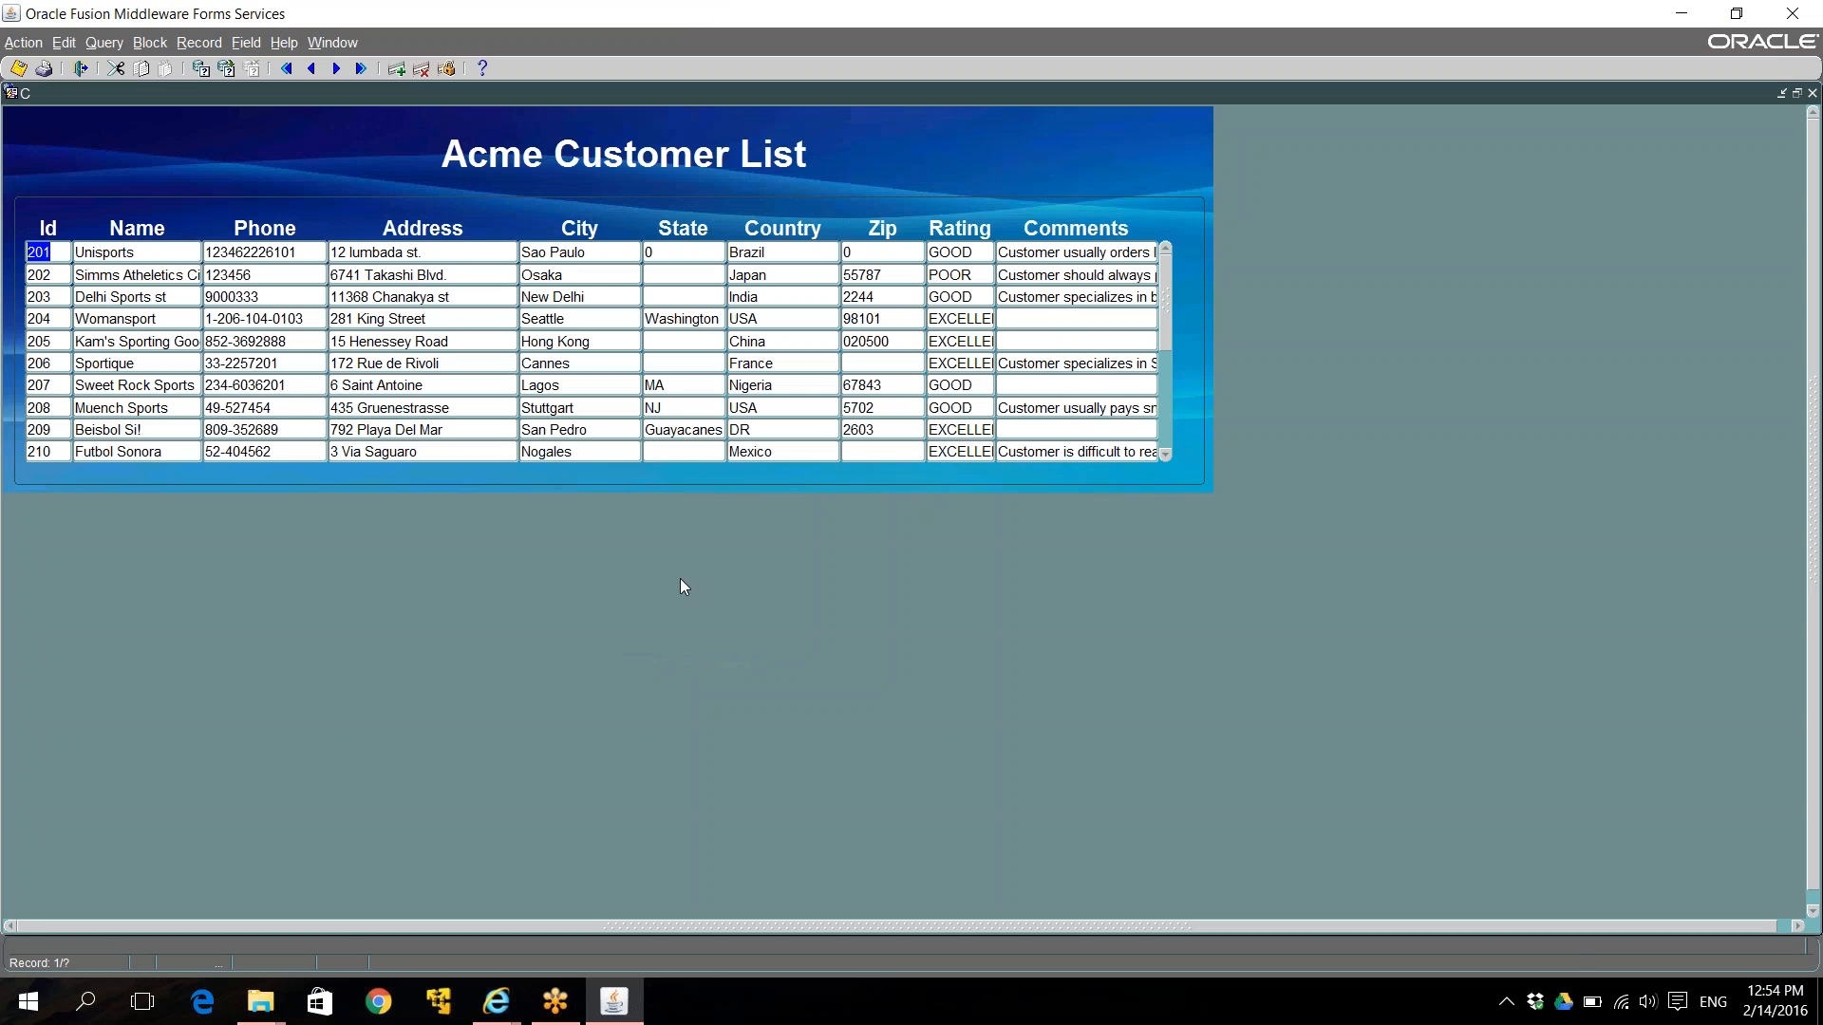
# Insert a new customer record with Id 222, name 'my customer', a phone number and placeholder address.
pyautogui.click(399, 70)
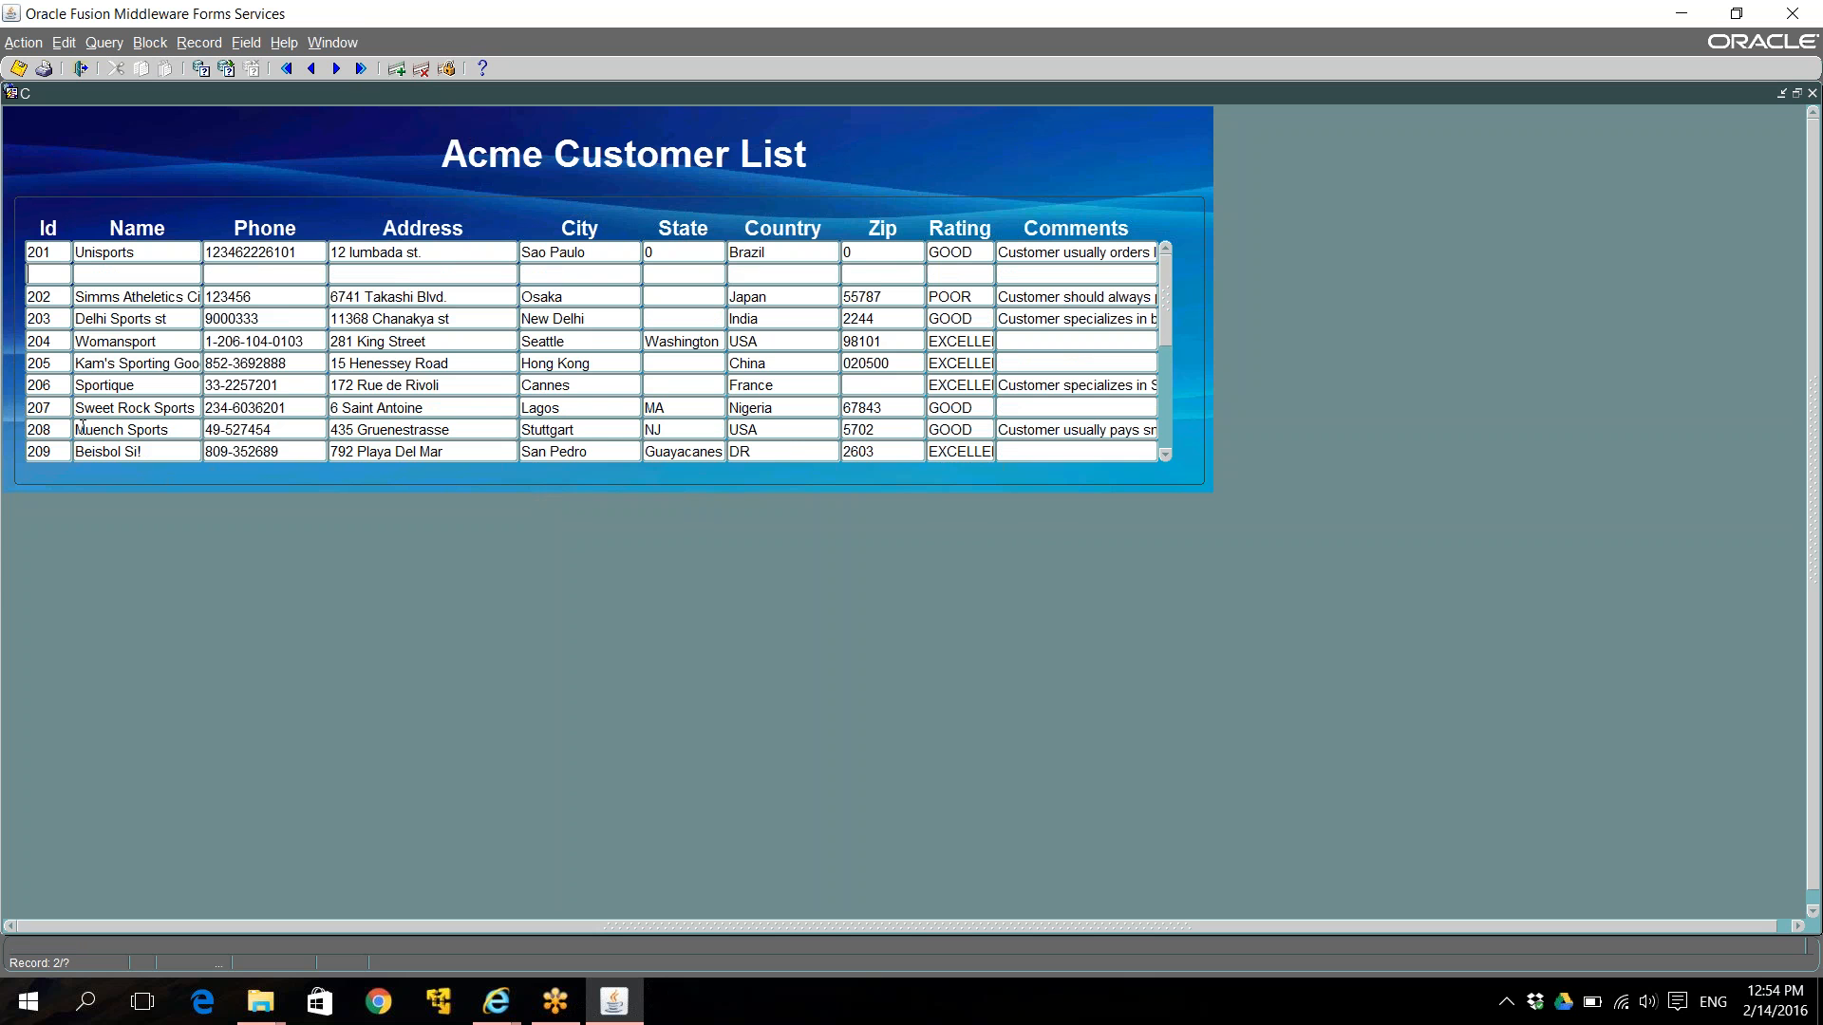
pyautogui.write('22')
pyautogui.write('2')
pyautogui.write('my cus')
pyautogui.write('tomer')
pyautogui.click(251, 274)
pyautogui.write('123455612 ')
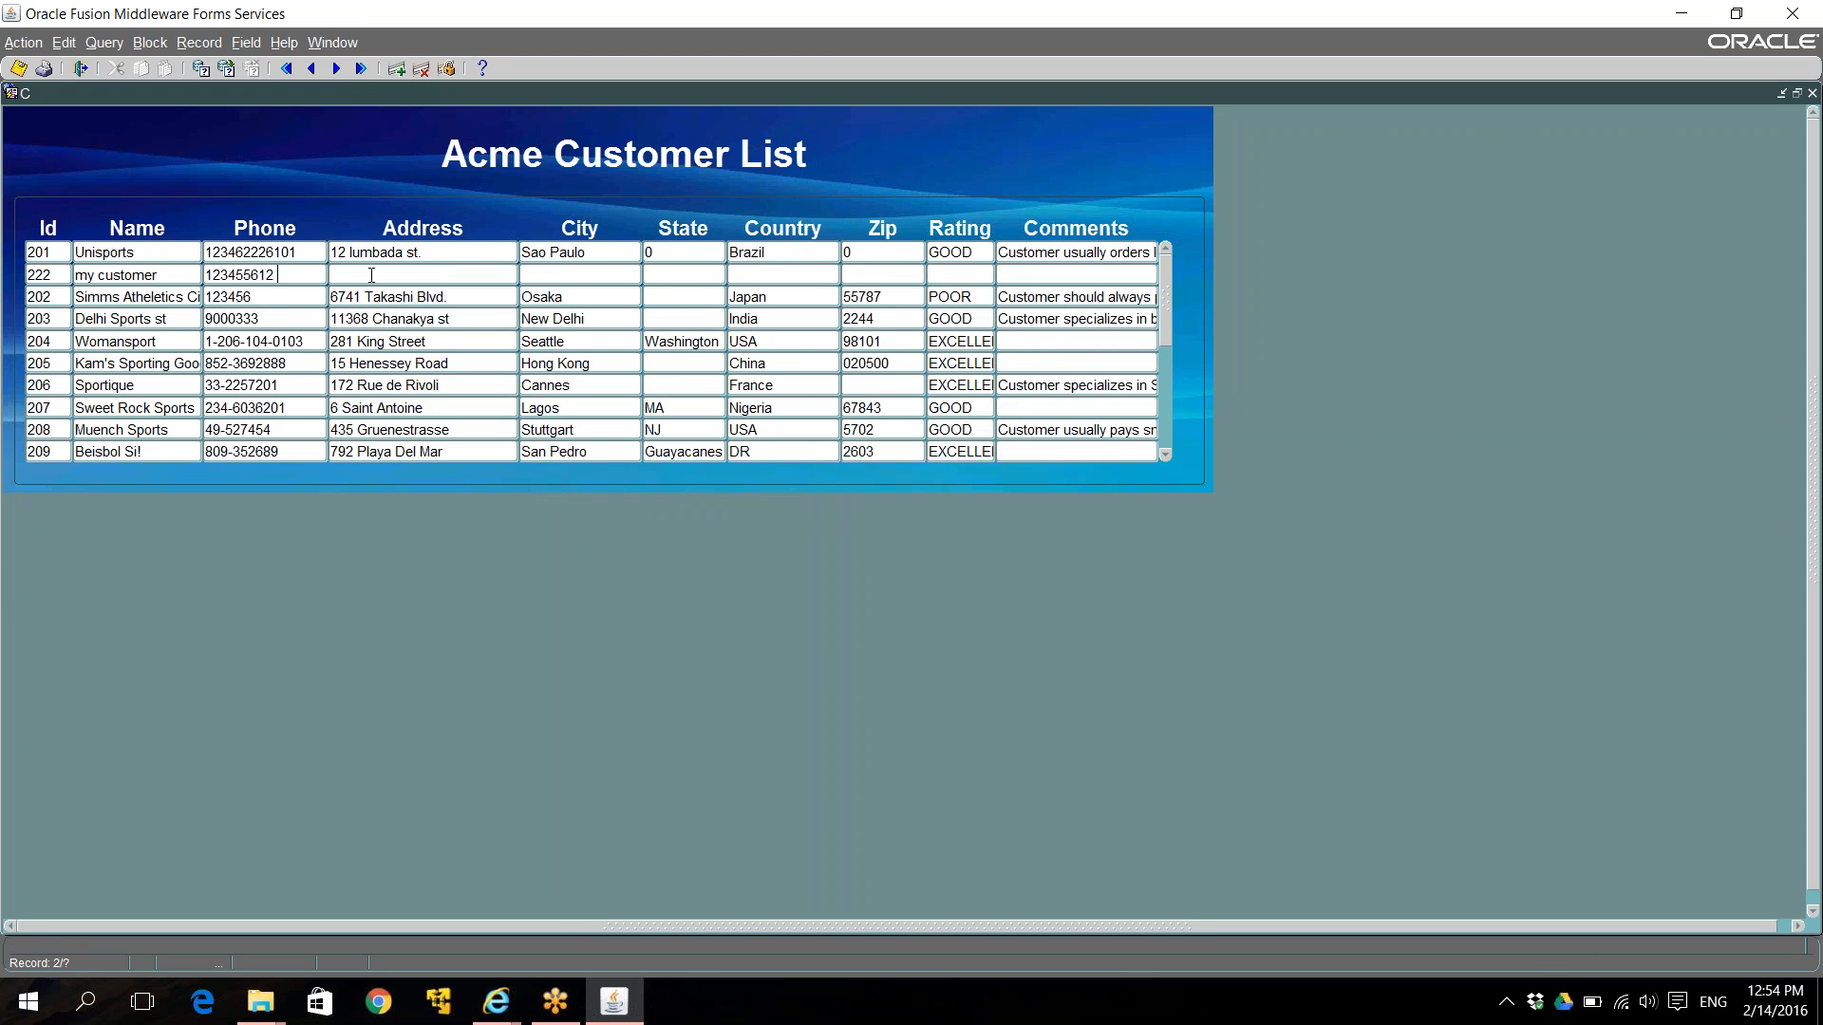
pyautogui.write('ggg')
pyautogui.press('BackSpace')
pyautogui.press('BackSpace')
pyautogui.press('BackSpace')
pyautogui.press('BackSpace')
pyautogui.press('Tab')
pyautogui.write('gggg')
# Fill in city Las Vegas, state NV, country USA, zip 12345, rating GOOD and comment 'no comment'.
pyautogui.press('Tab')
pyautogui.write('Las Vegas')
pyautogui.press('Tab')
pyautogui.write('NV')
pyautogui.press('Tab')
pyautogui.write('USA')
pyautogui.press('Tab')
pyautogui.write('12345')
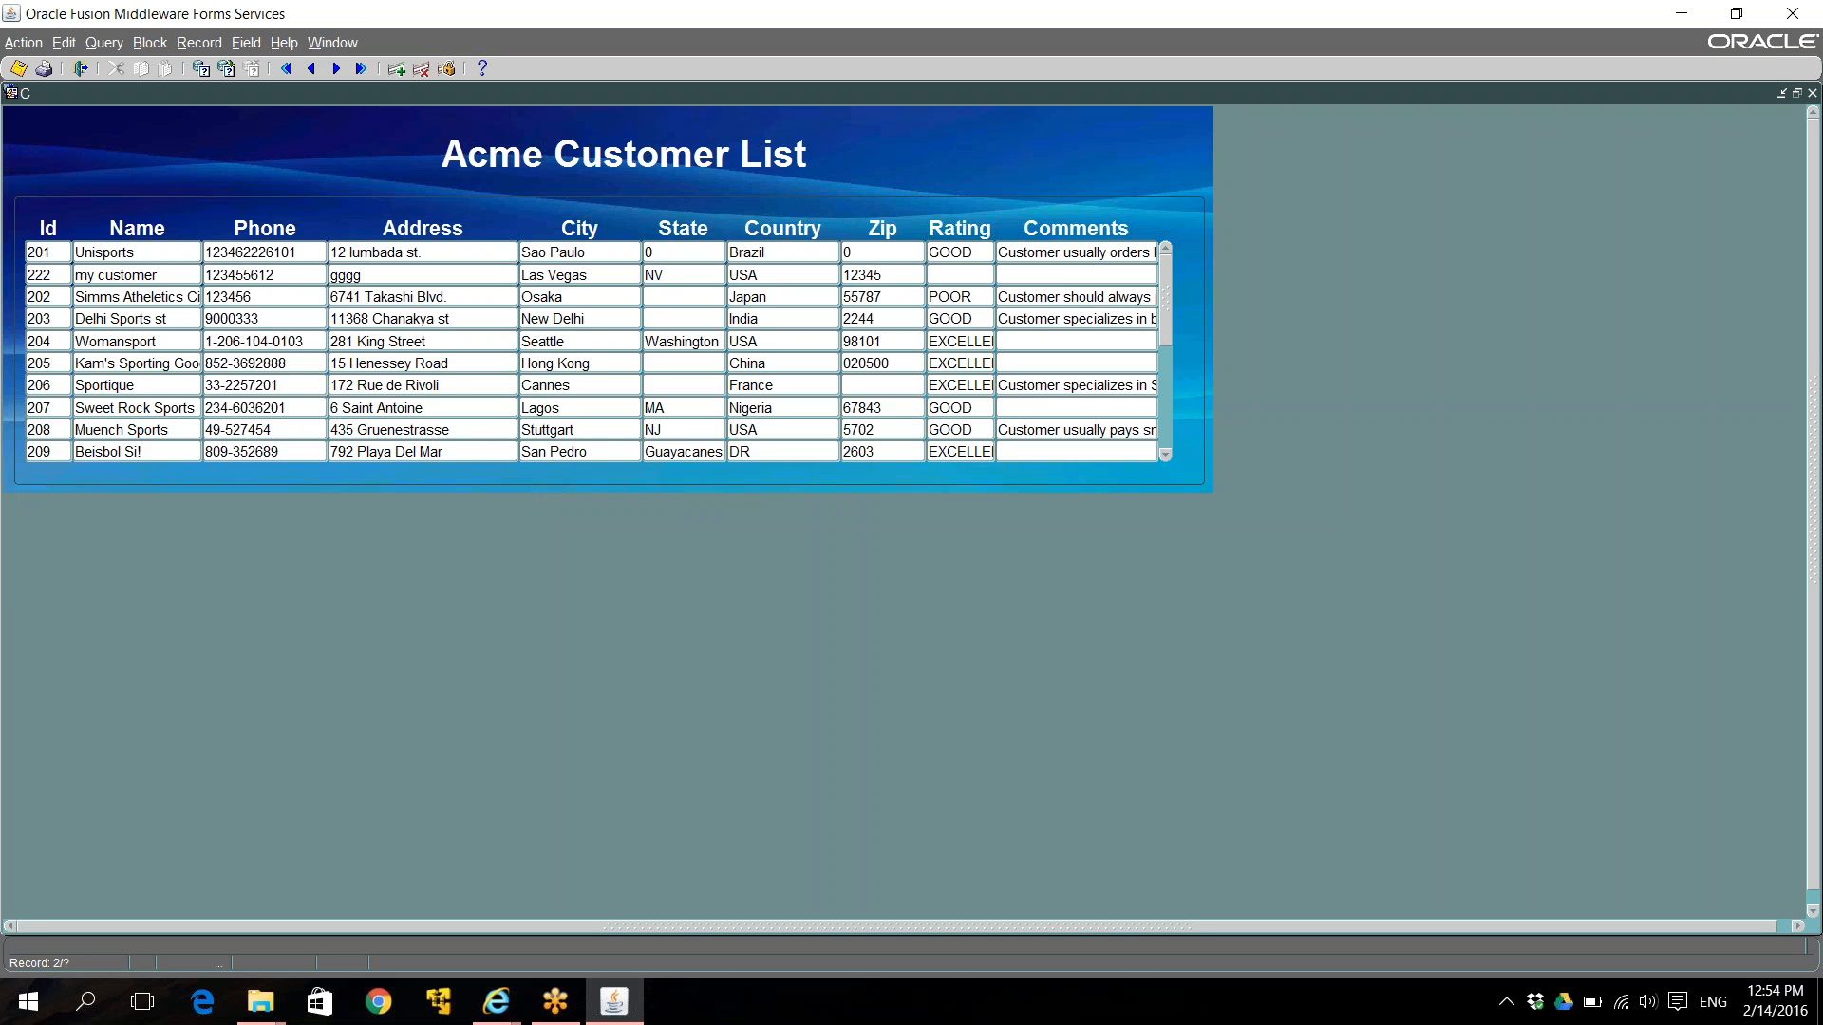
pyautogui.press('Tab')
pyautogui.write('GOOD')
pyautogui.press('Tab')
pyautogui.write('no comment')
# Save the new customer record and bring the AuraPlayer Service Manager back to front.
pyautogui.click(19, 69)
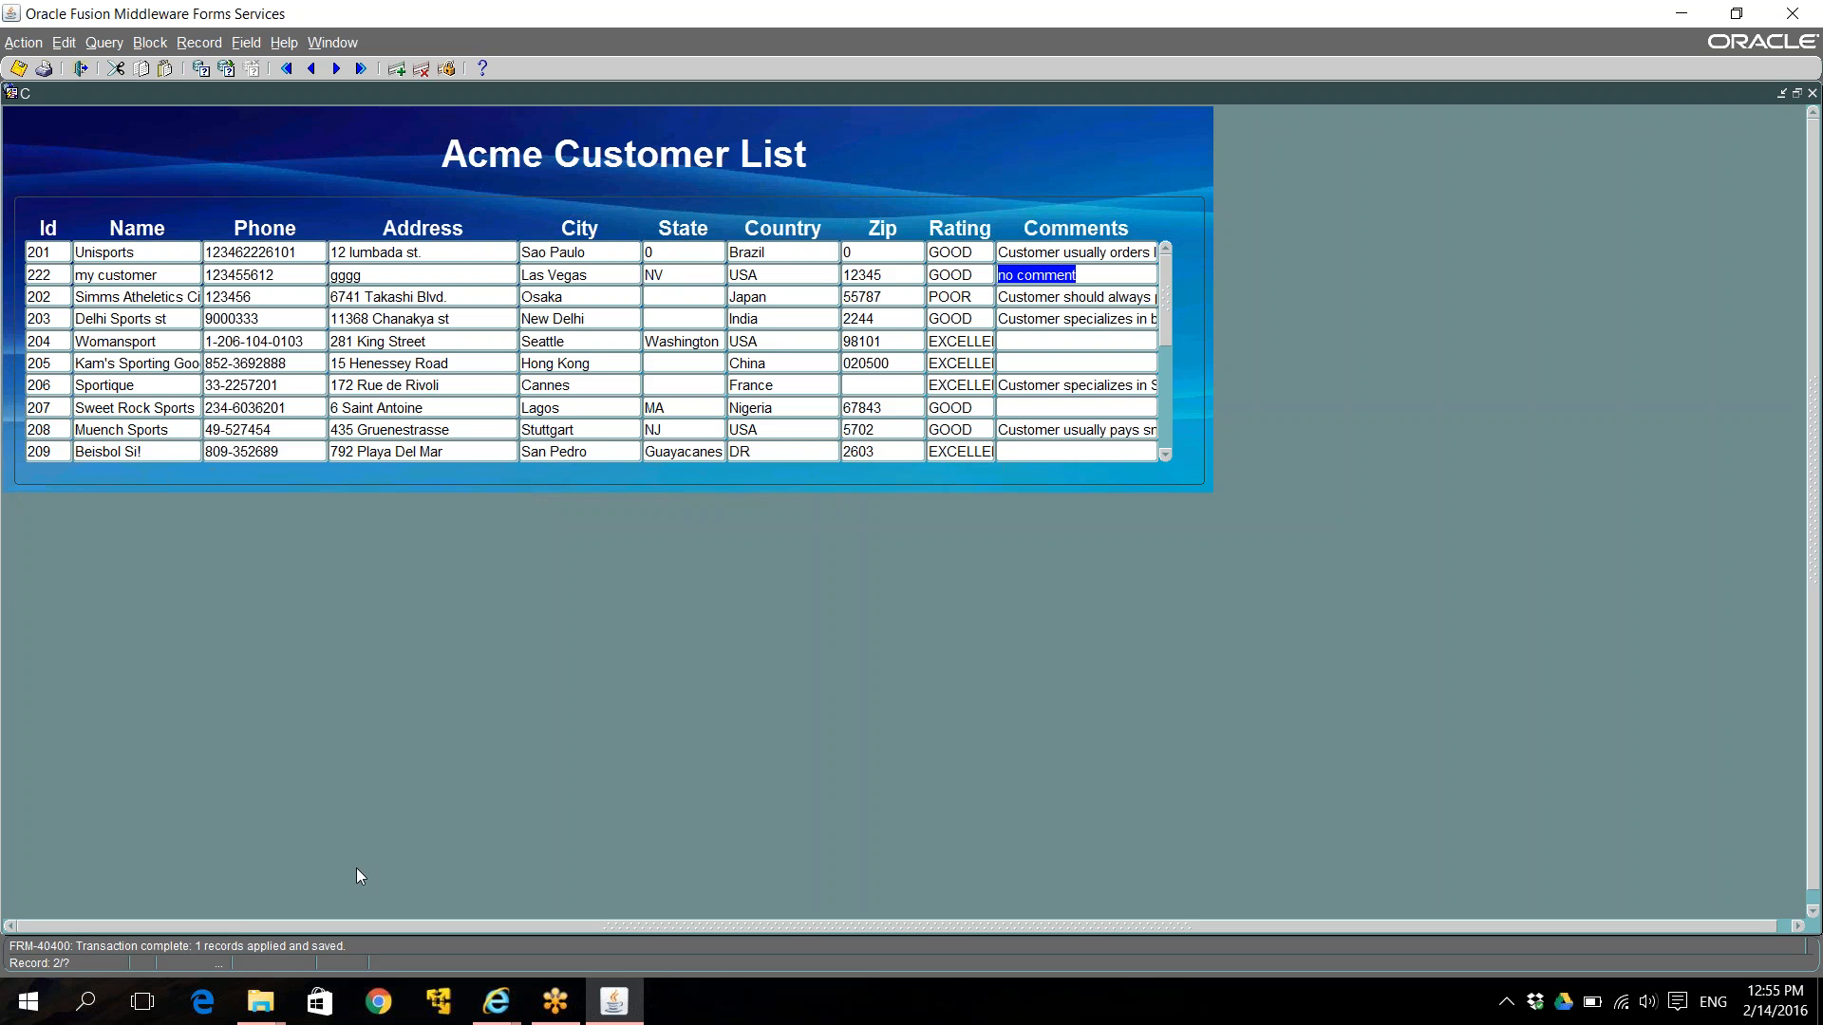
pyautogui.click(497, 998)
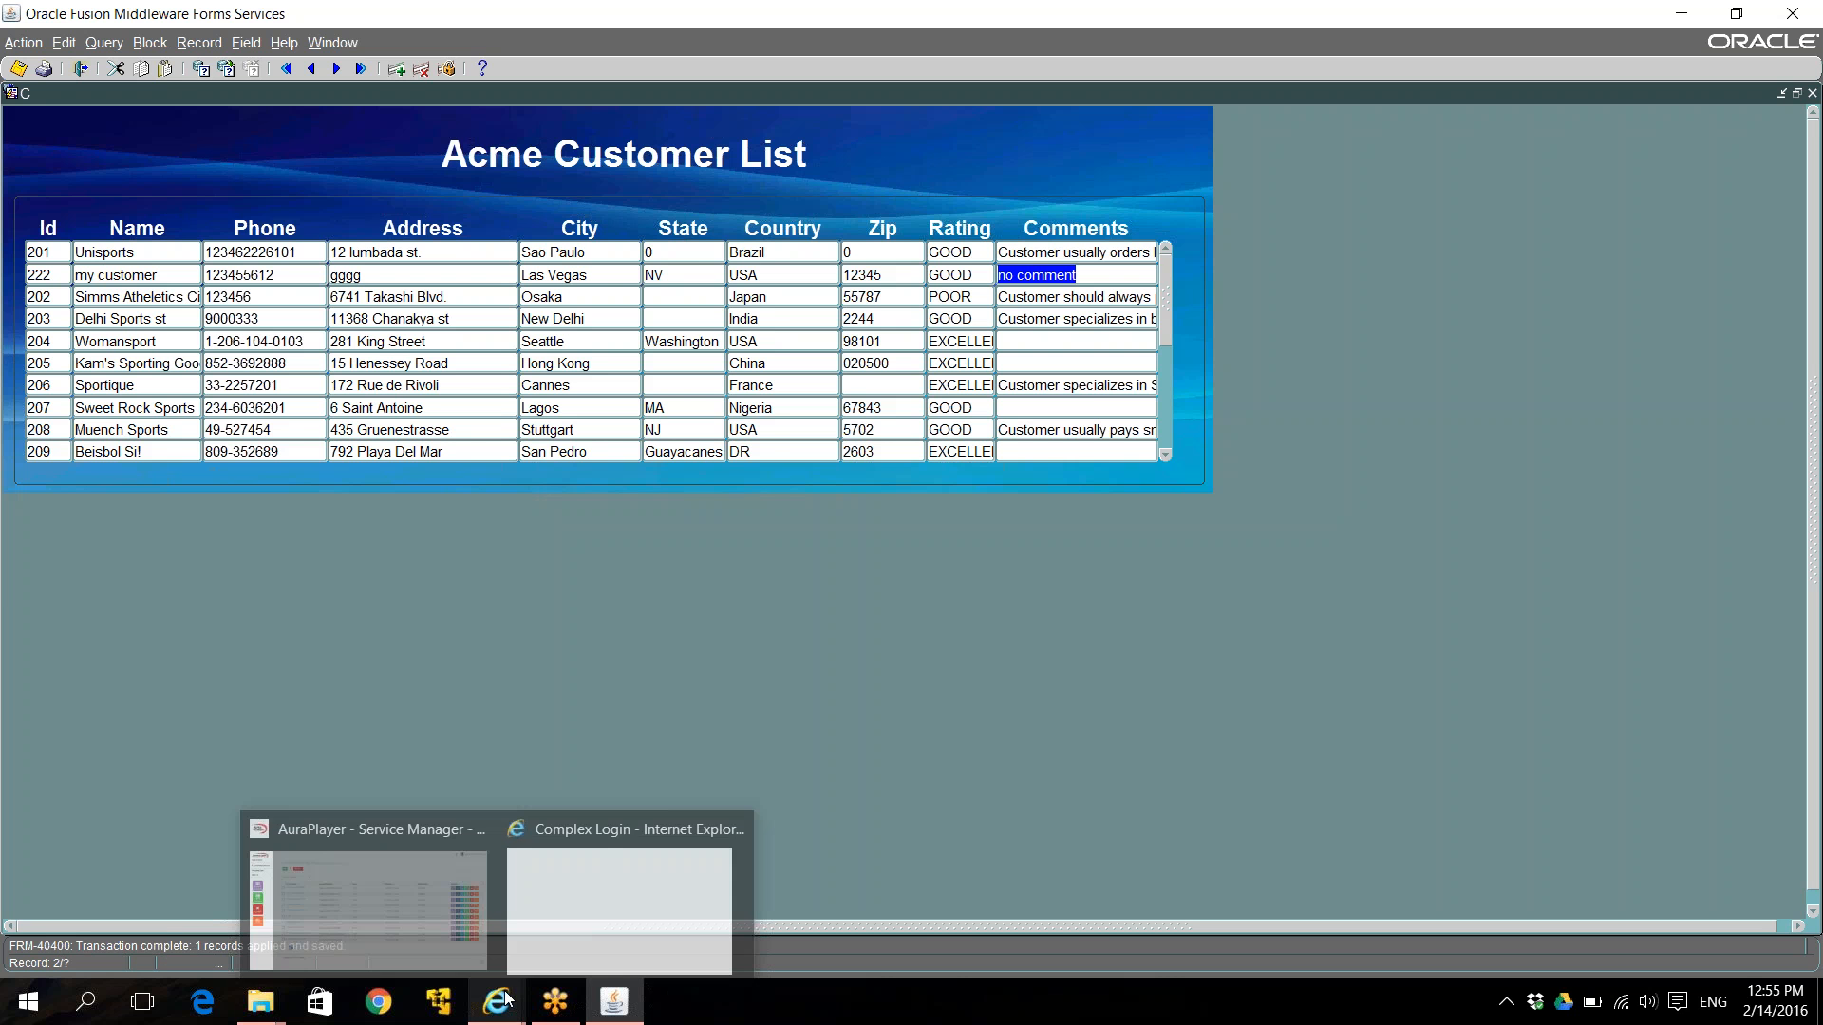
pyautogui.click(432, 928)
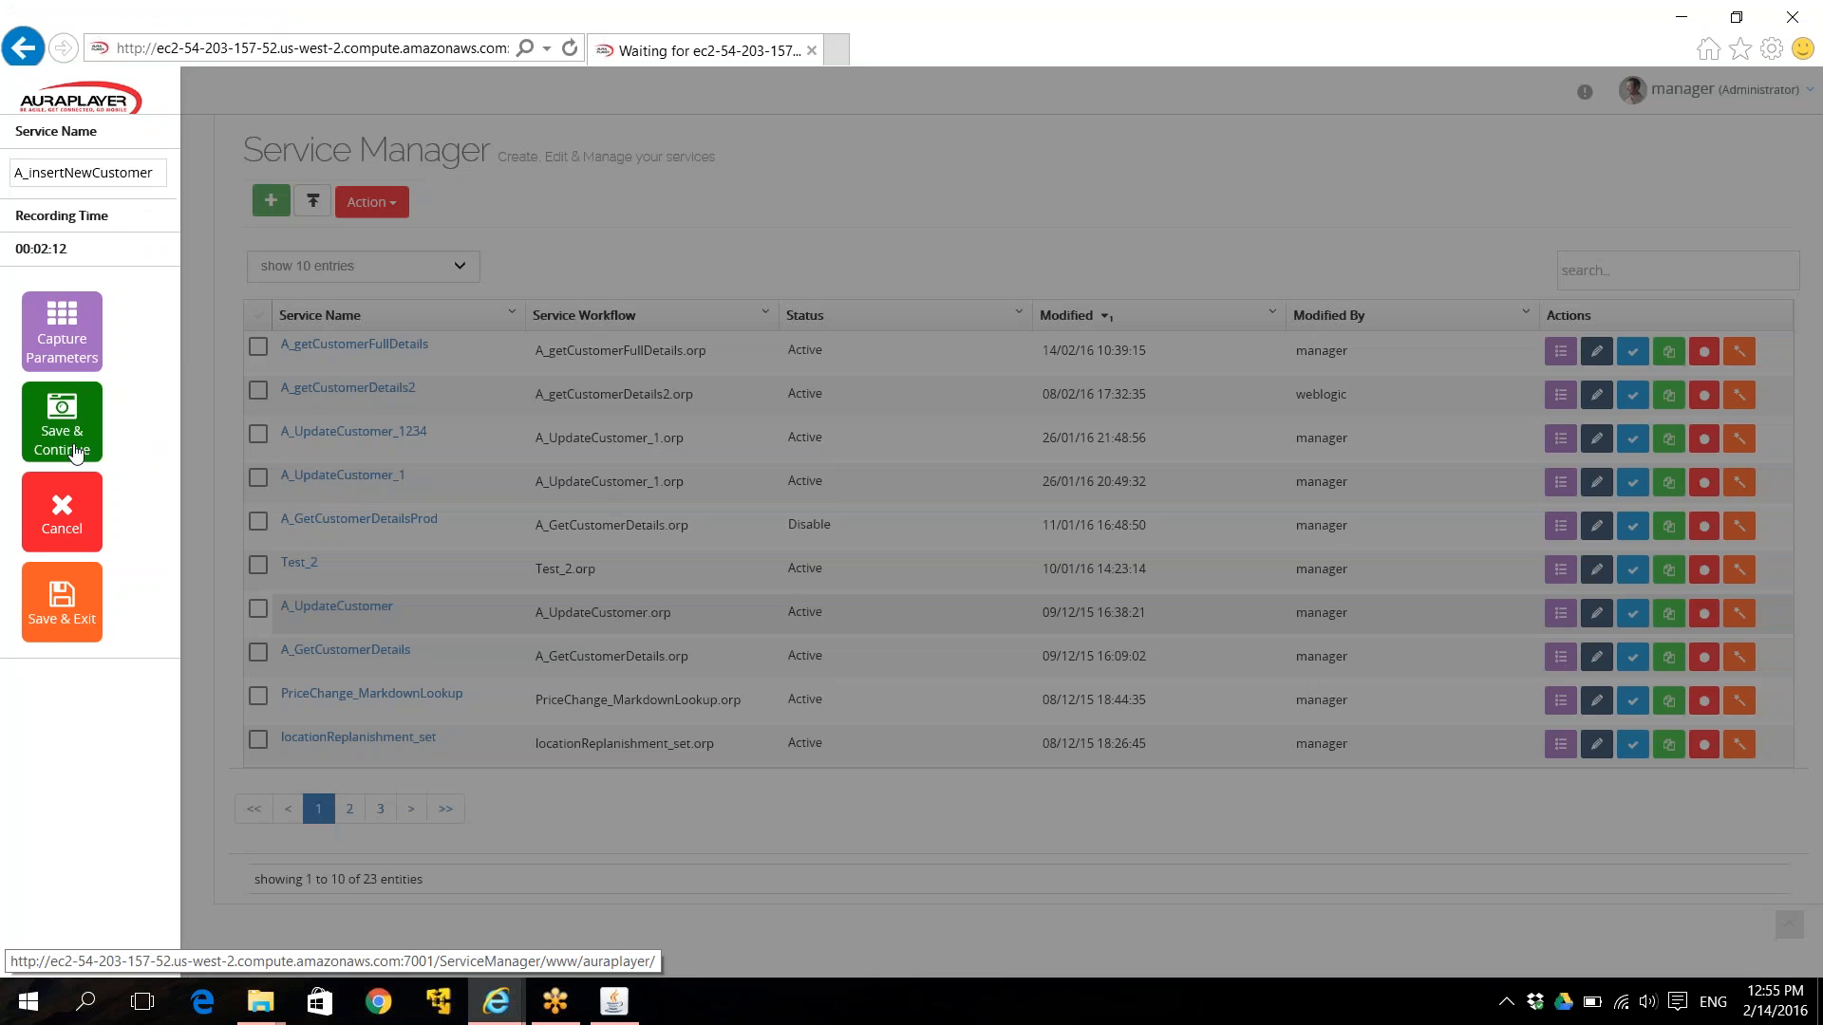
# Stop the recording and save the recorded service, reviewing its generated parameters.
pyautogui.click(50, 619)
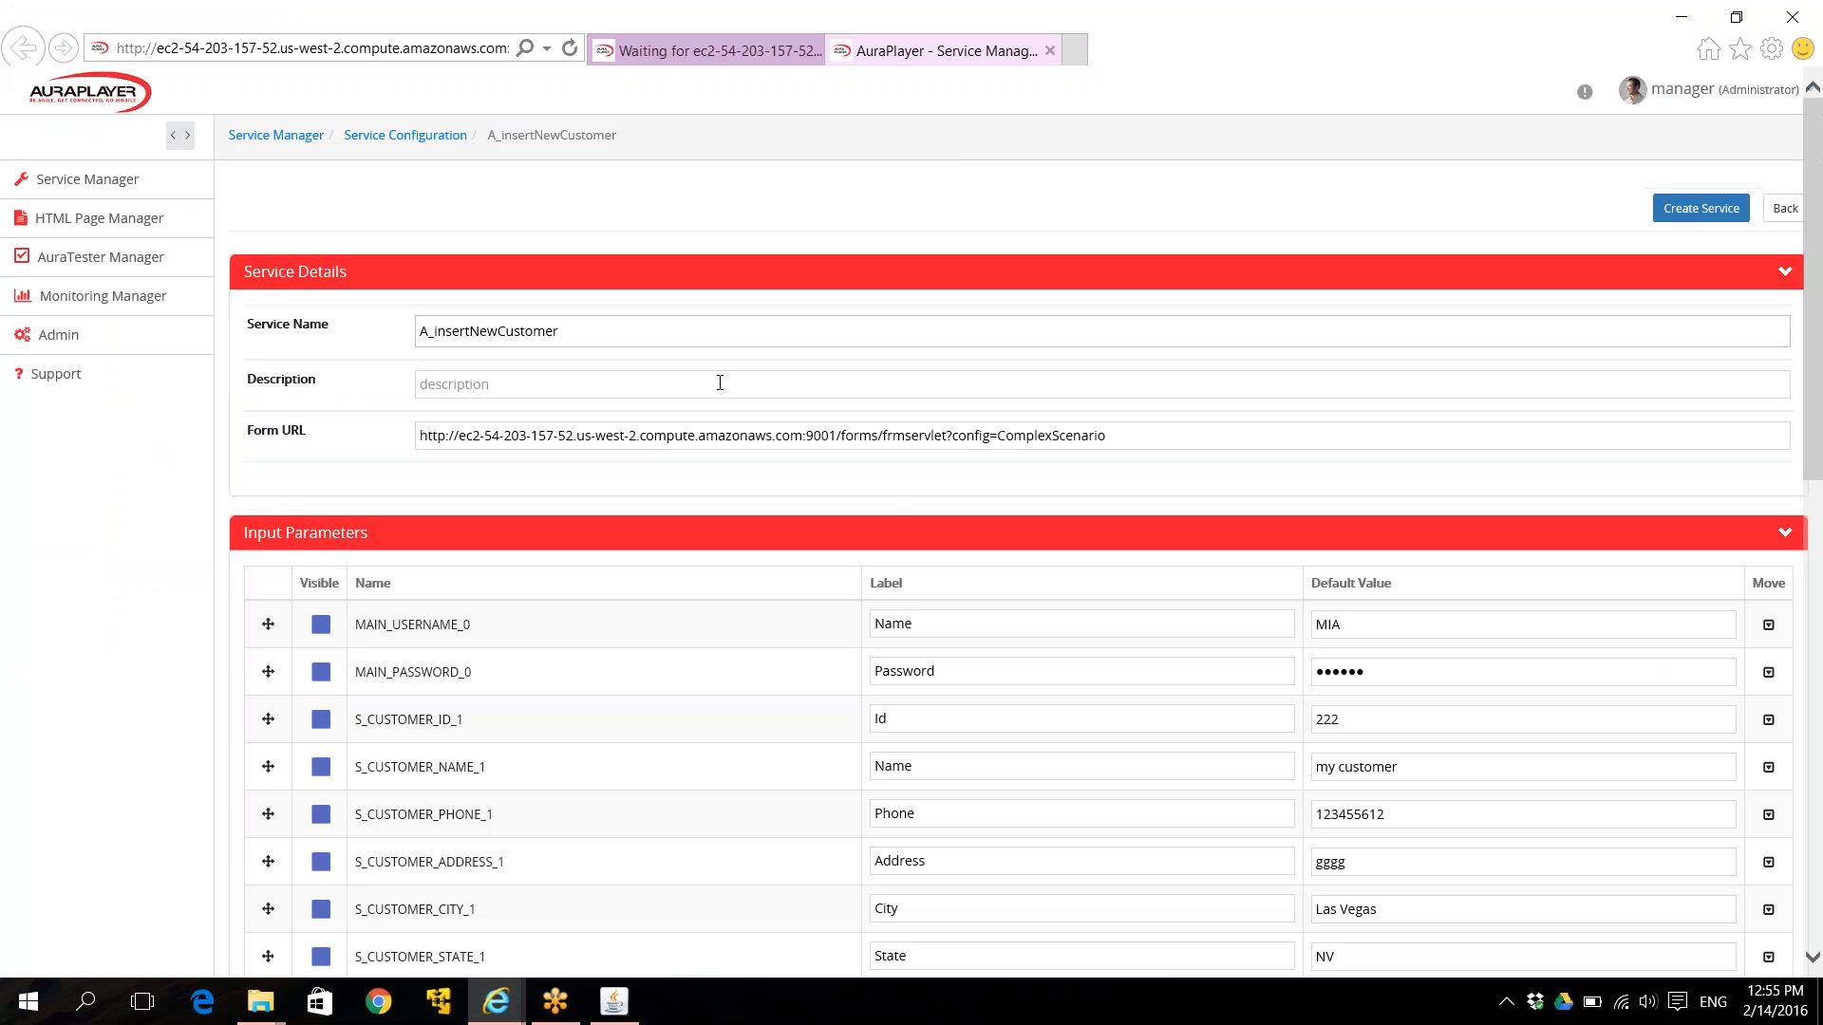
pyautogui.scroll(-3, 990, 631)
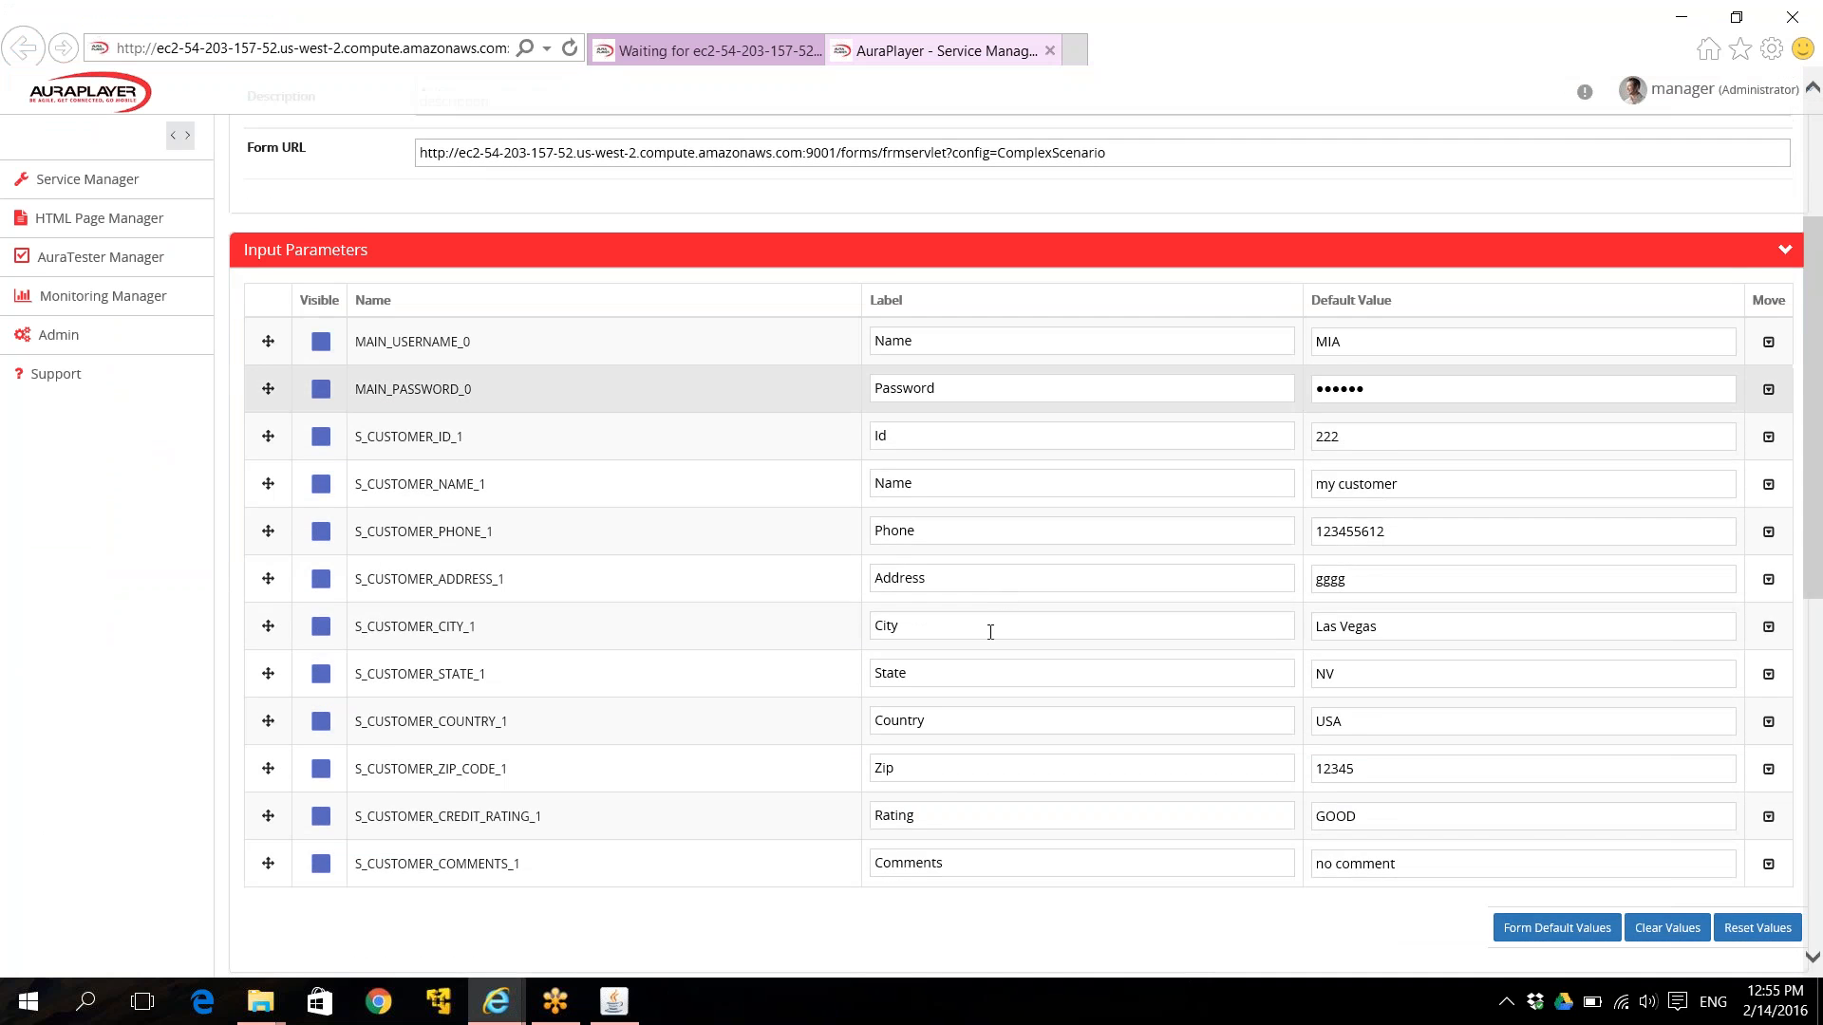
pyautogui.scroll(-7, 990, 631)
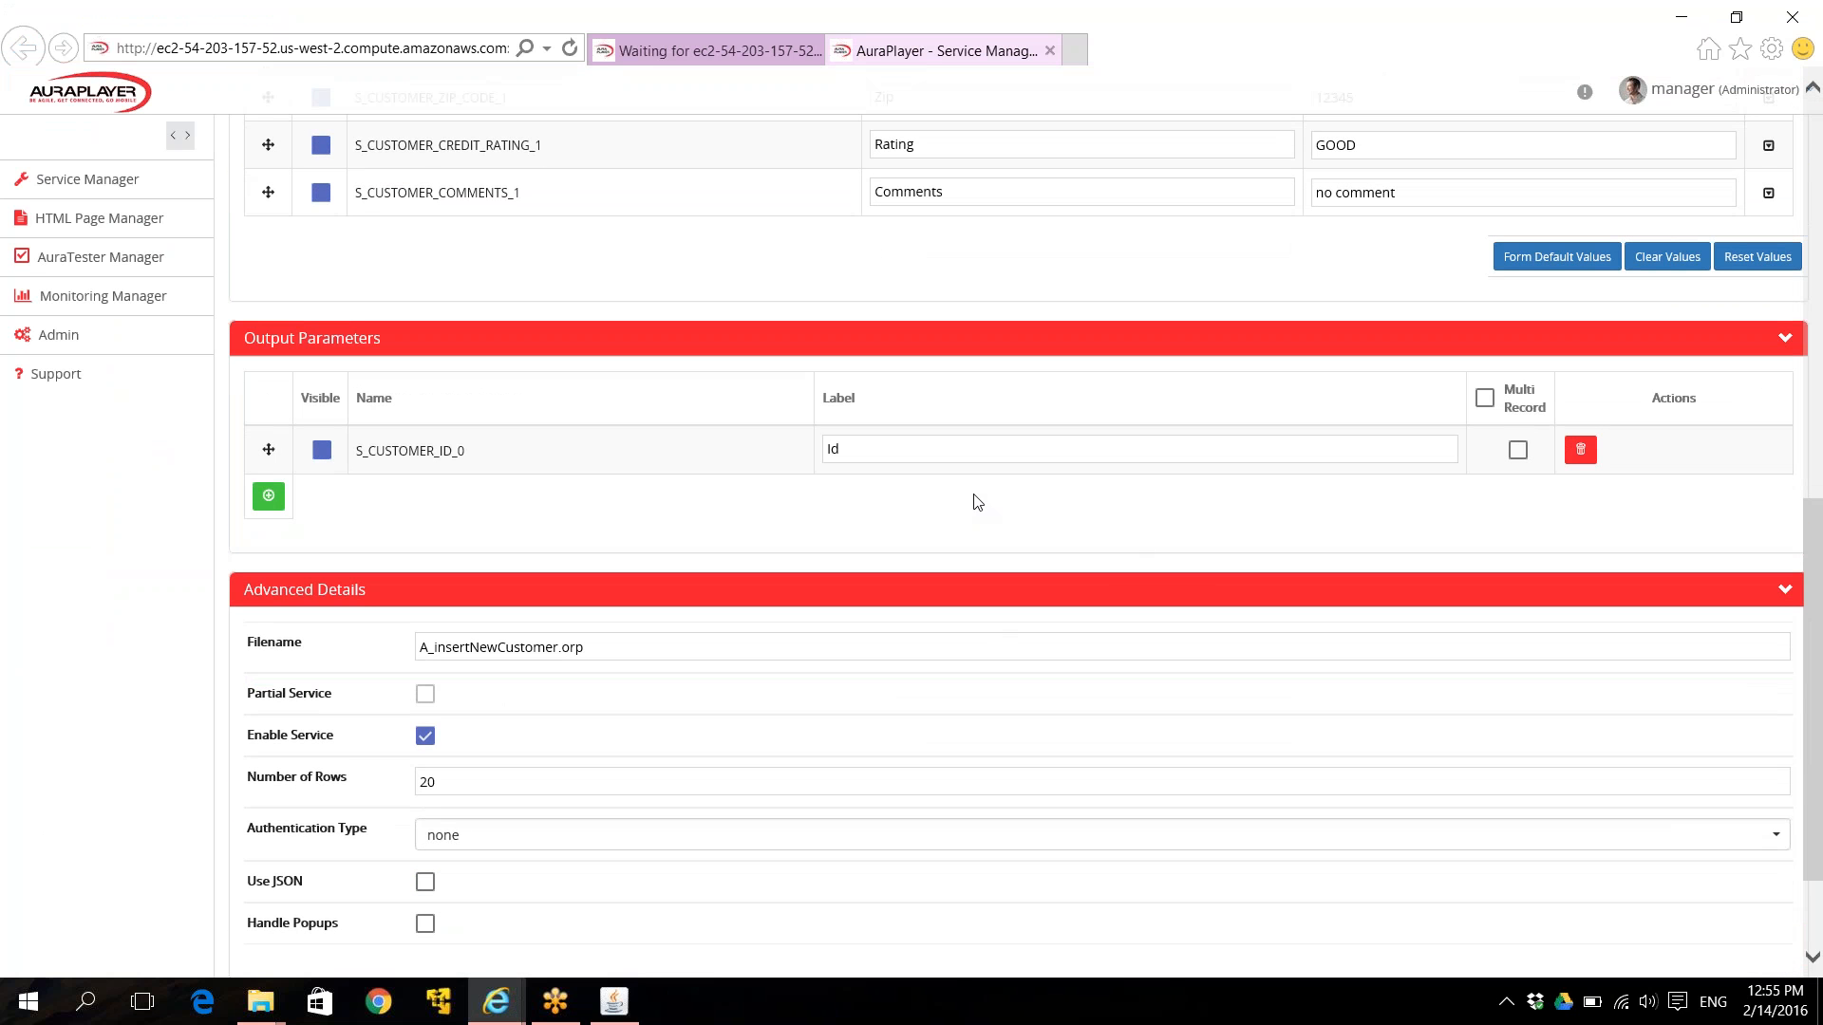
pyautogui.scroll(-2, 978, 501)
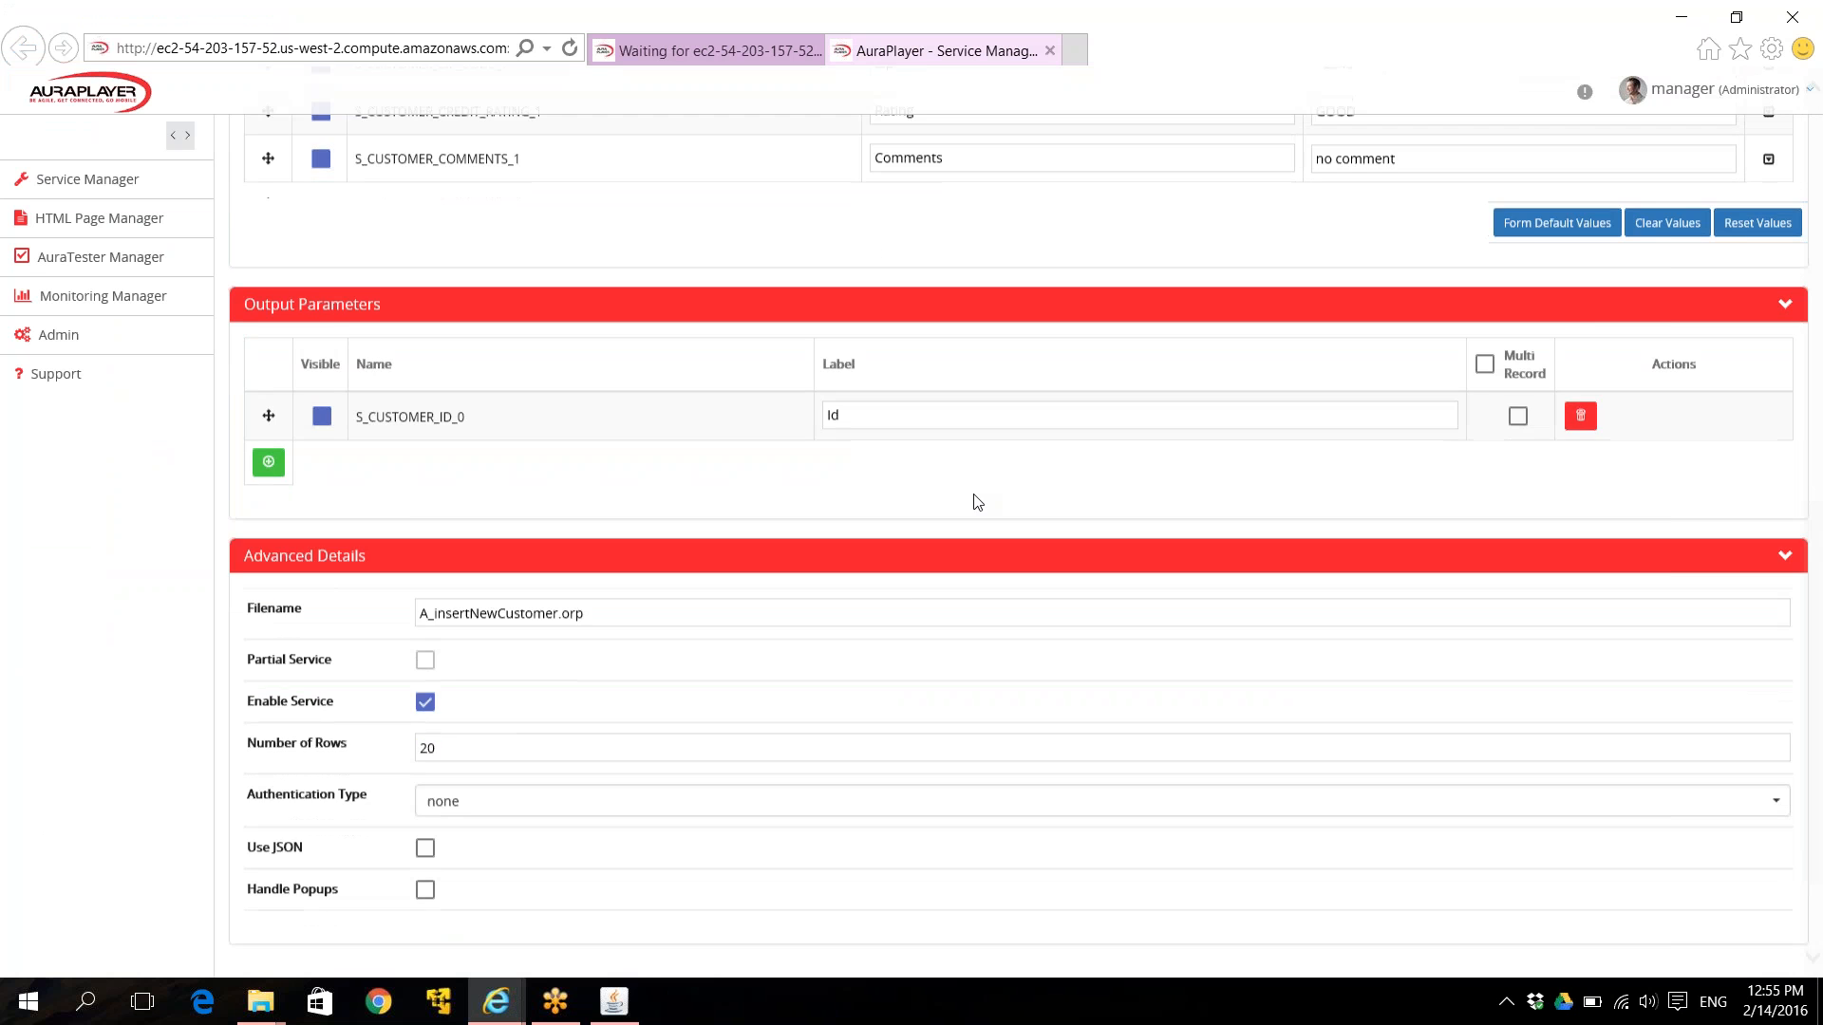
pyautogui.scroll(1, 1586, 380)
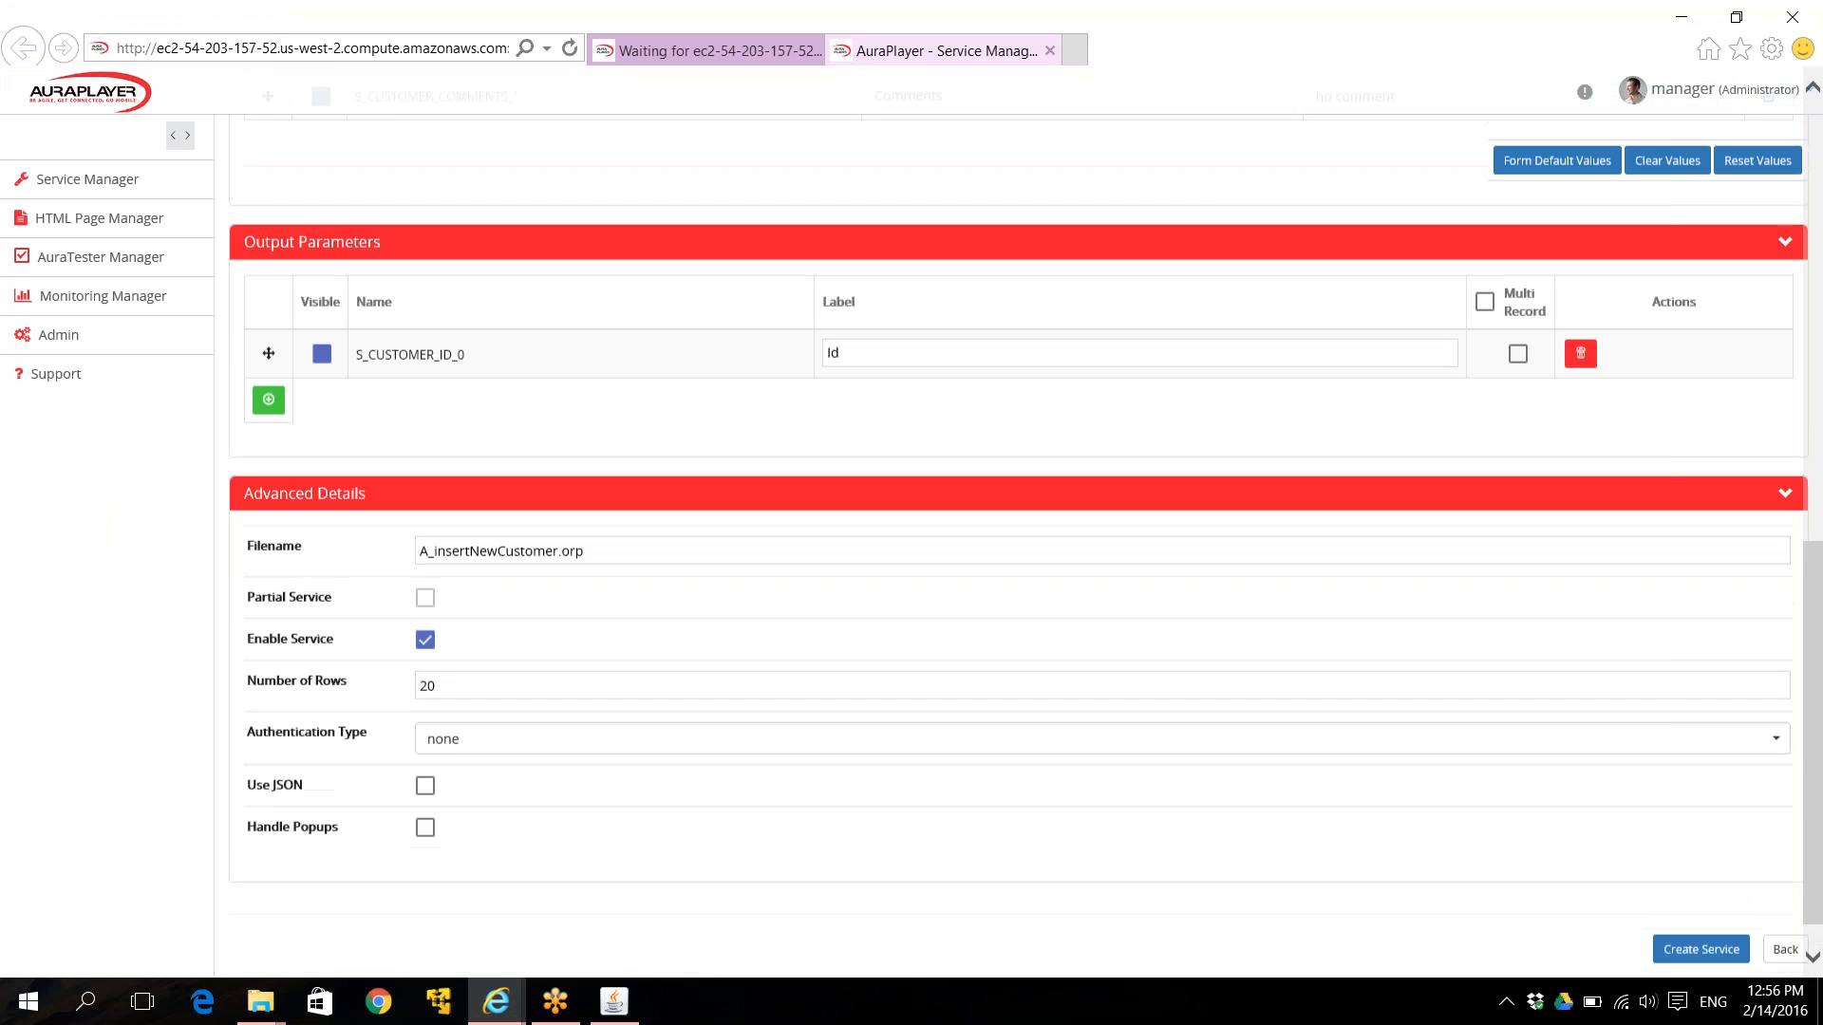
# Delete the S_CUSTOMER_ID_0 output parameter from the service configuration.
pyautogui.rightClick(1593, 380)
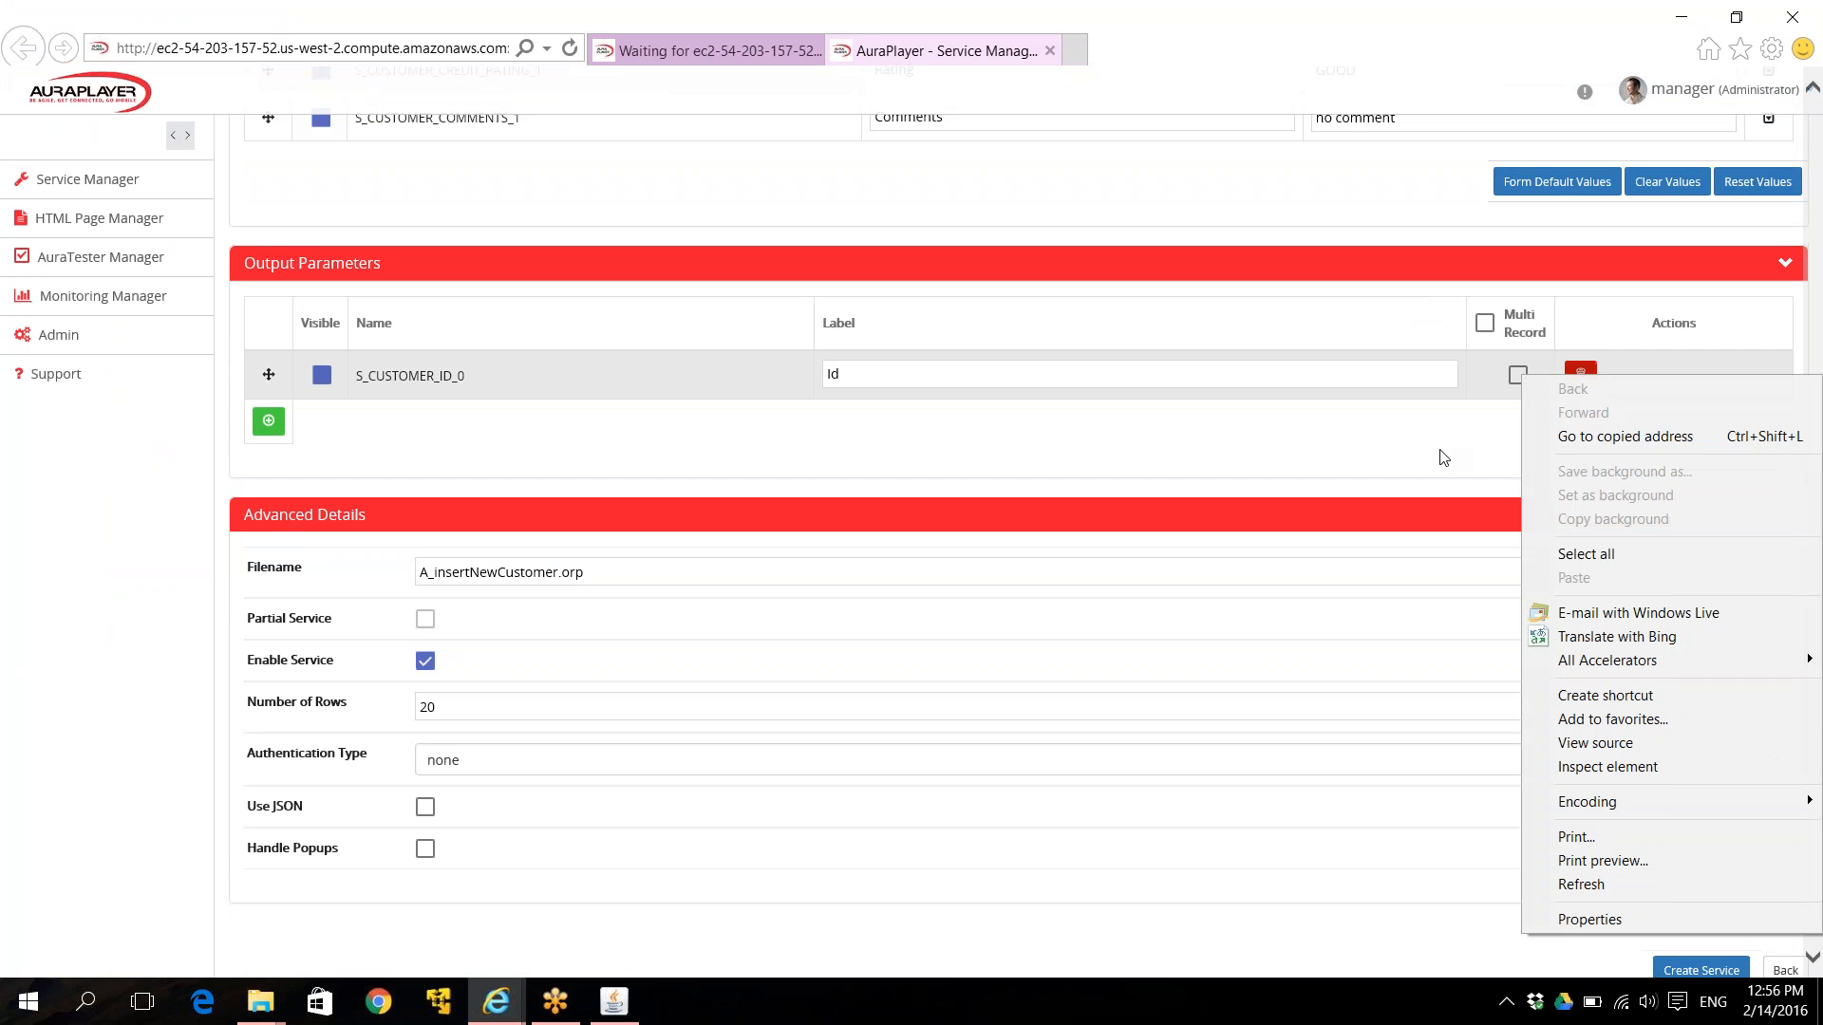
pyautogui.click(1403, 449)
pyautogui.click(1581, 375)
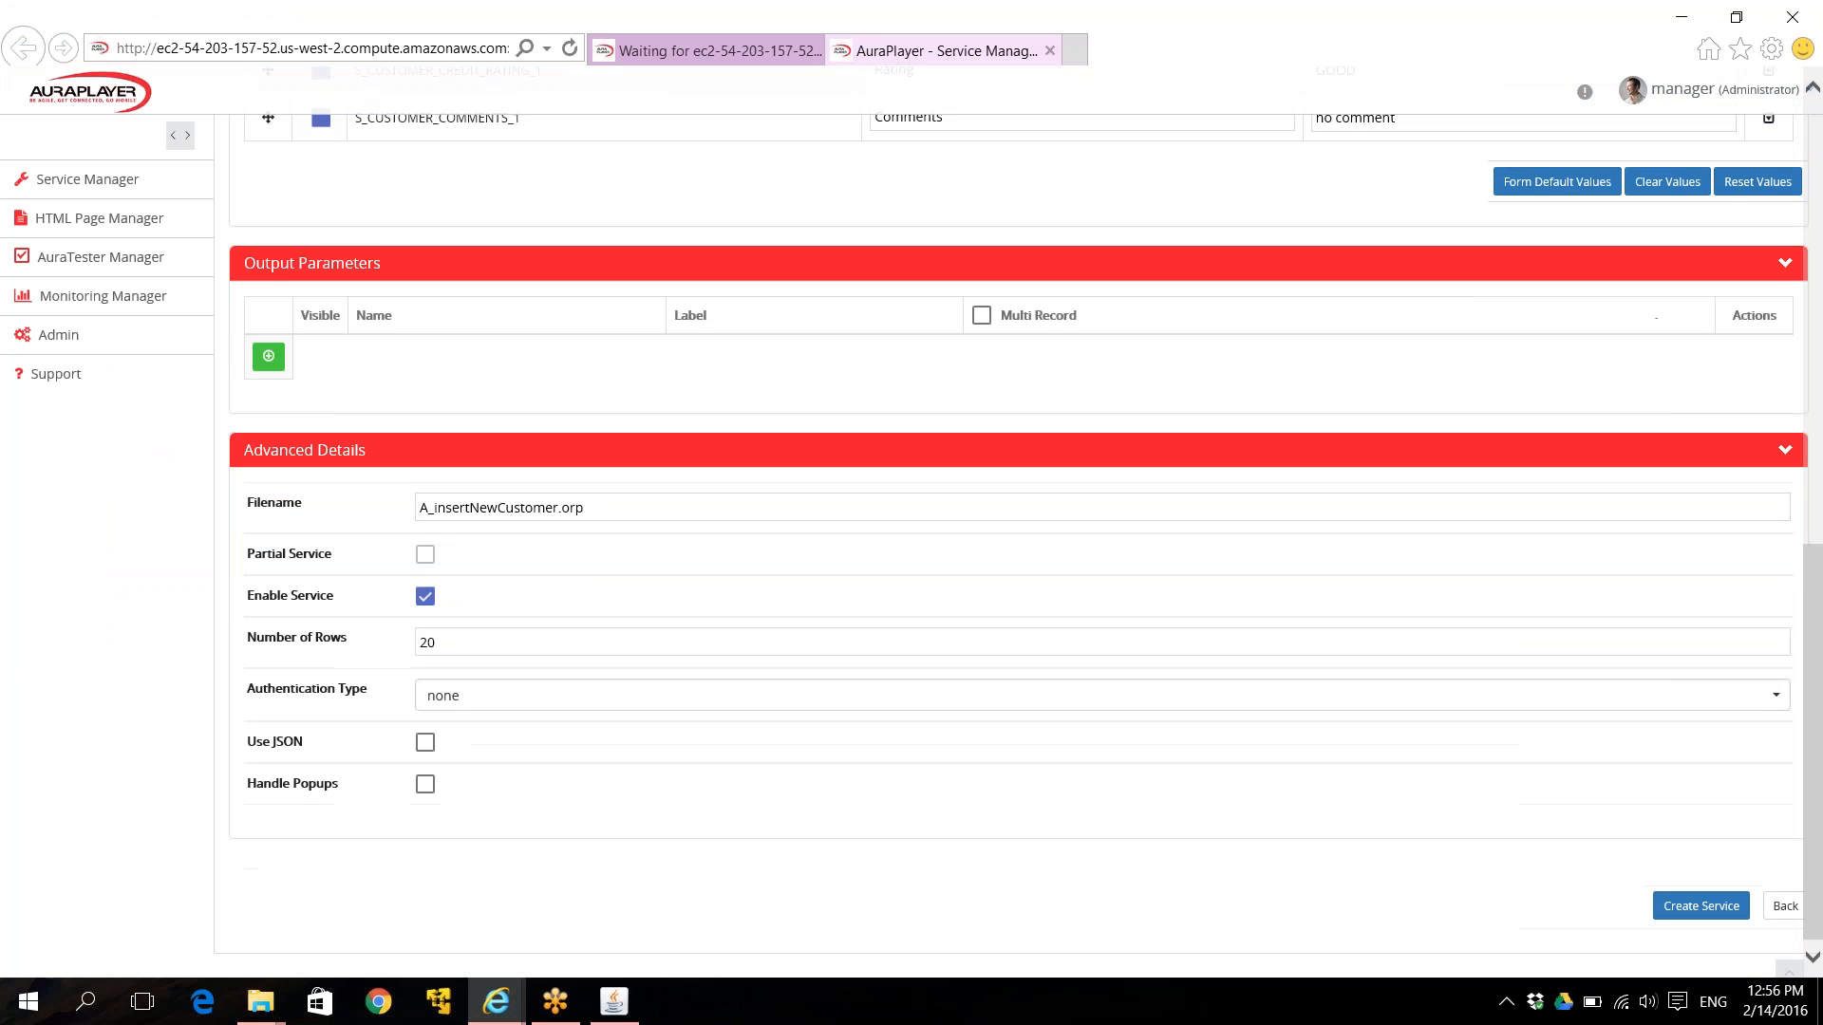
pyautogui.scroll(9, 1429, 411)
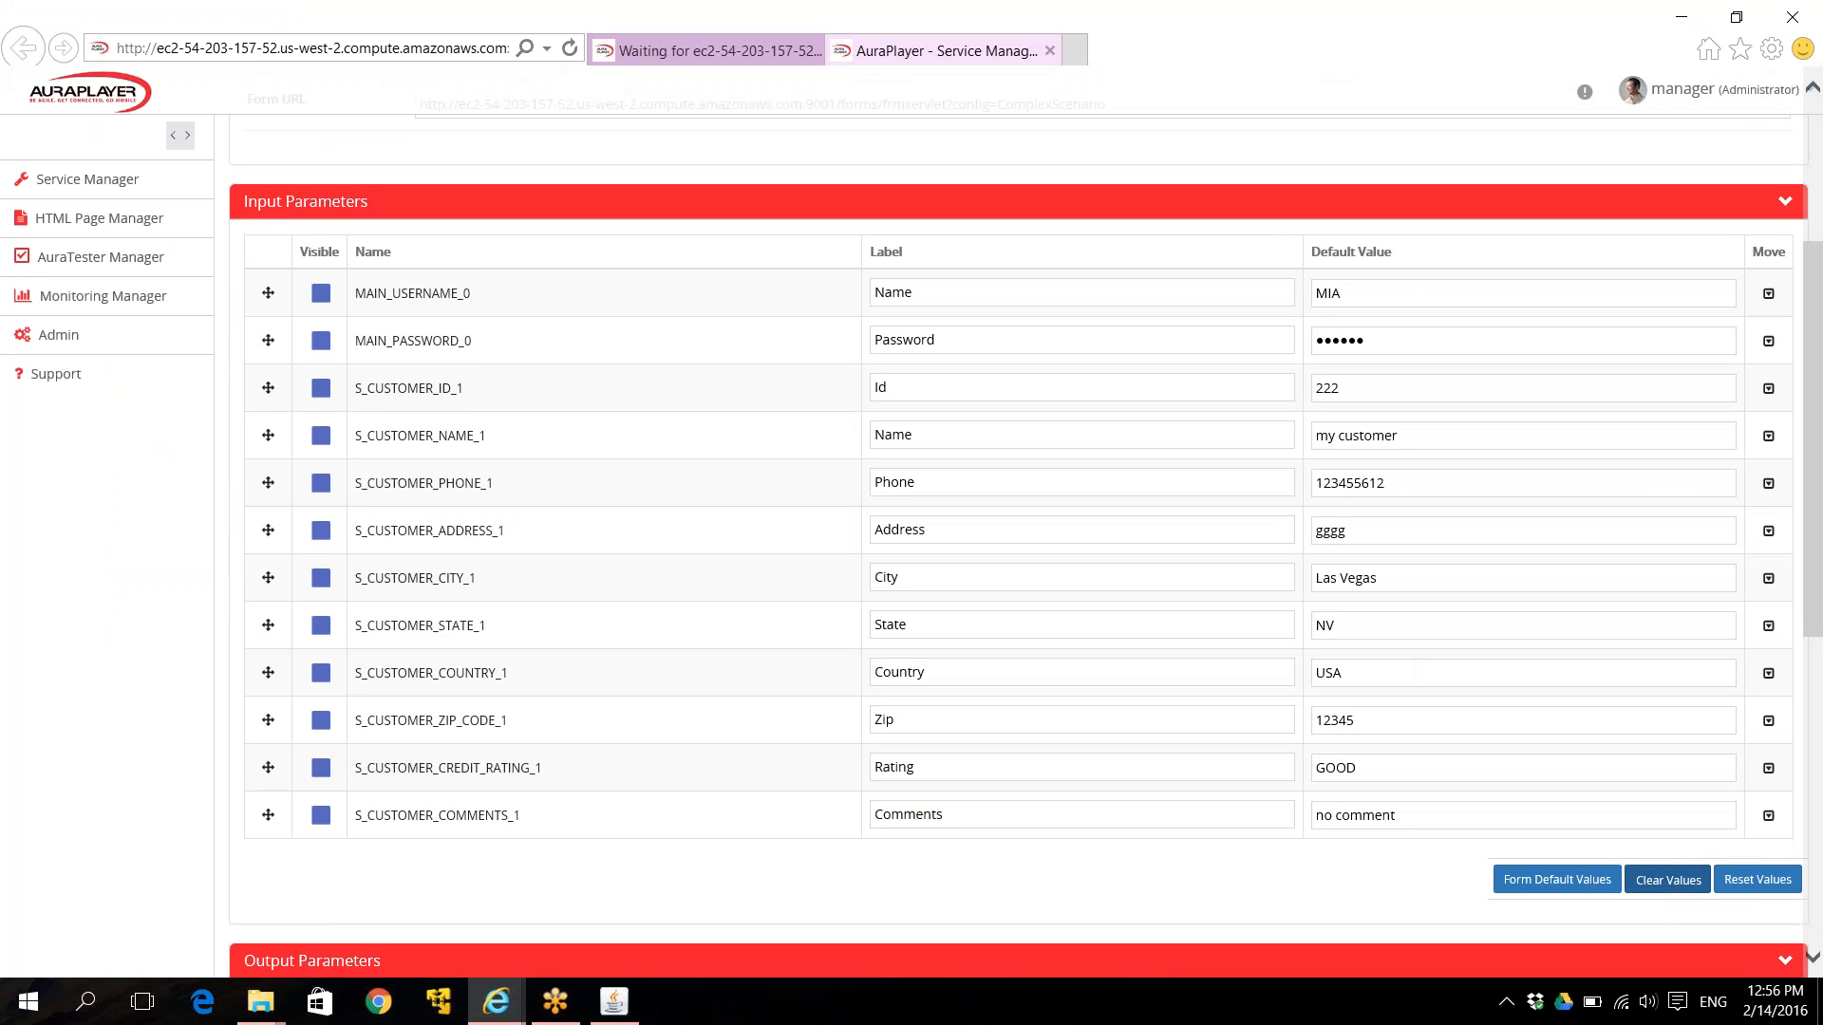
pyautogui.click(1667, 880)
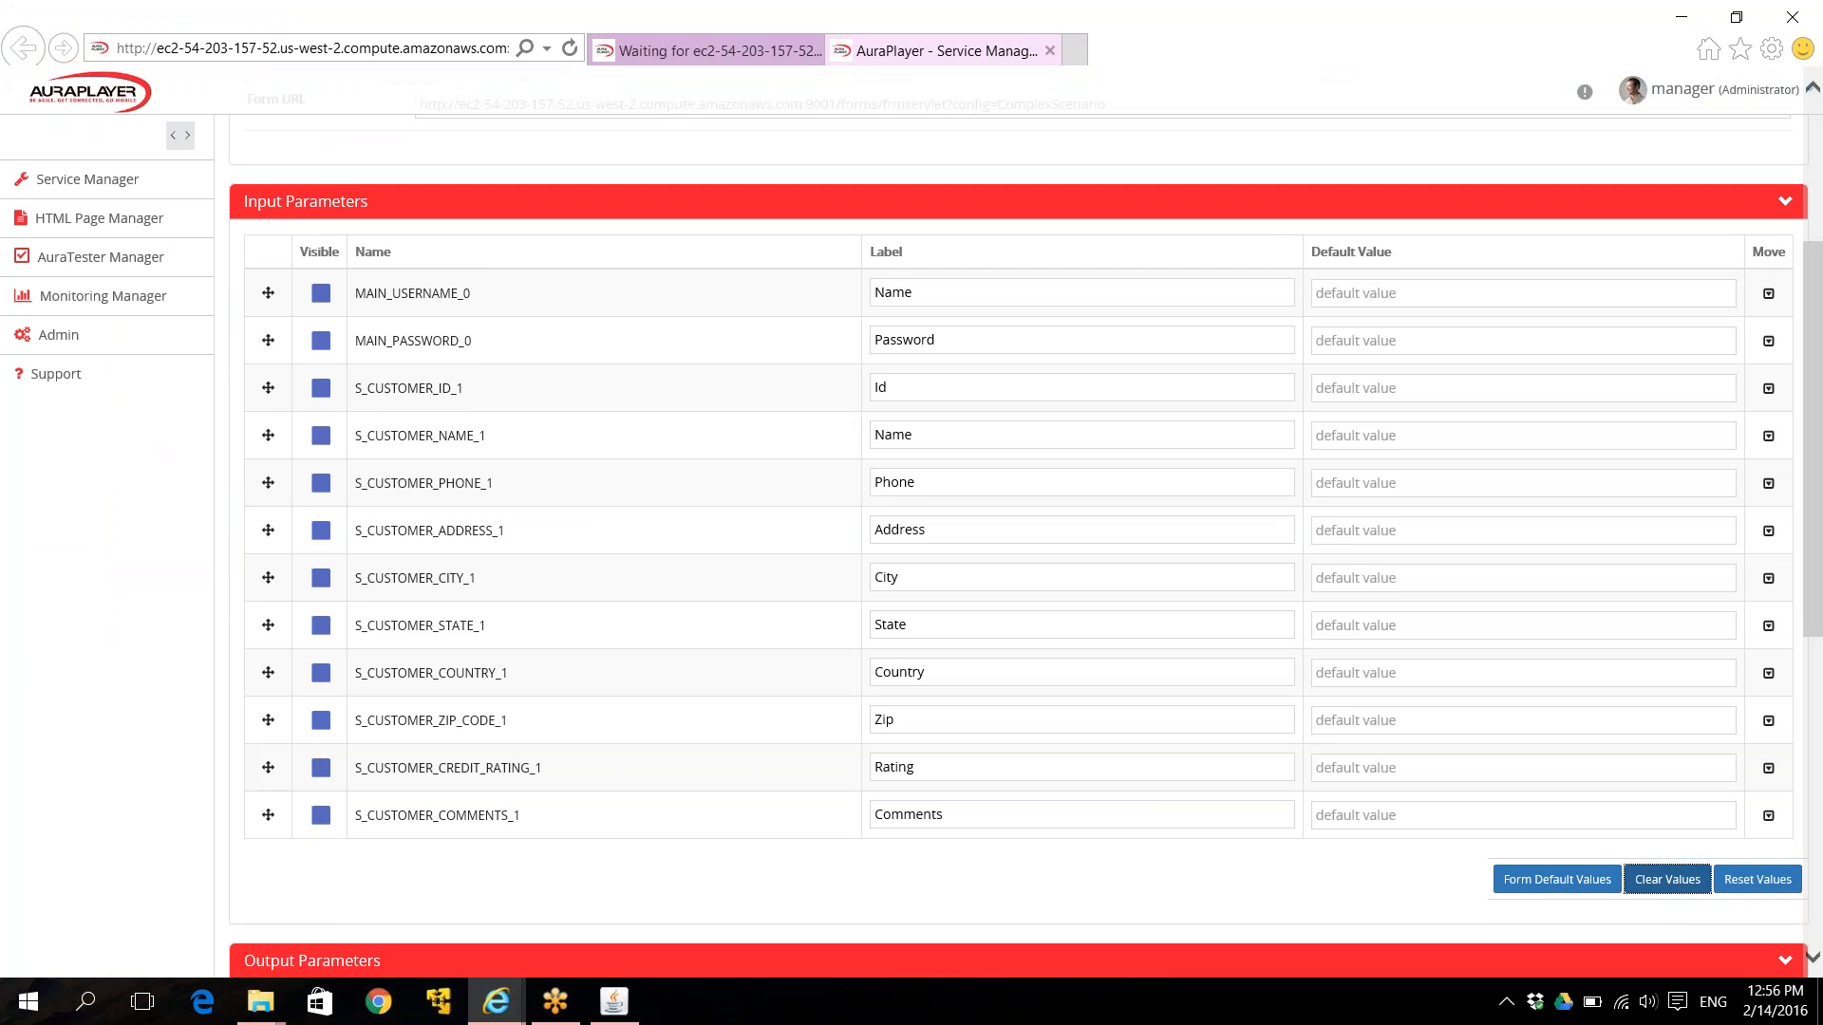
pyautogui.click(1551, 881)
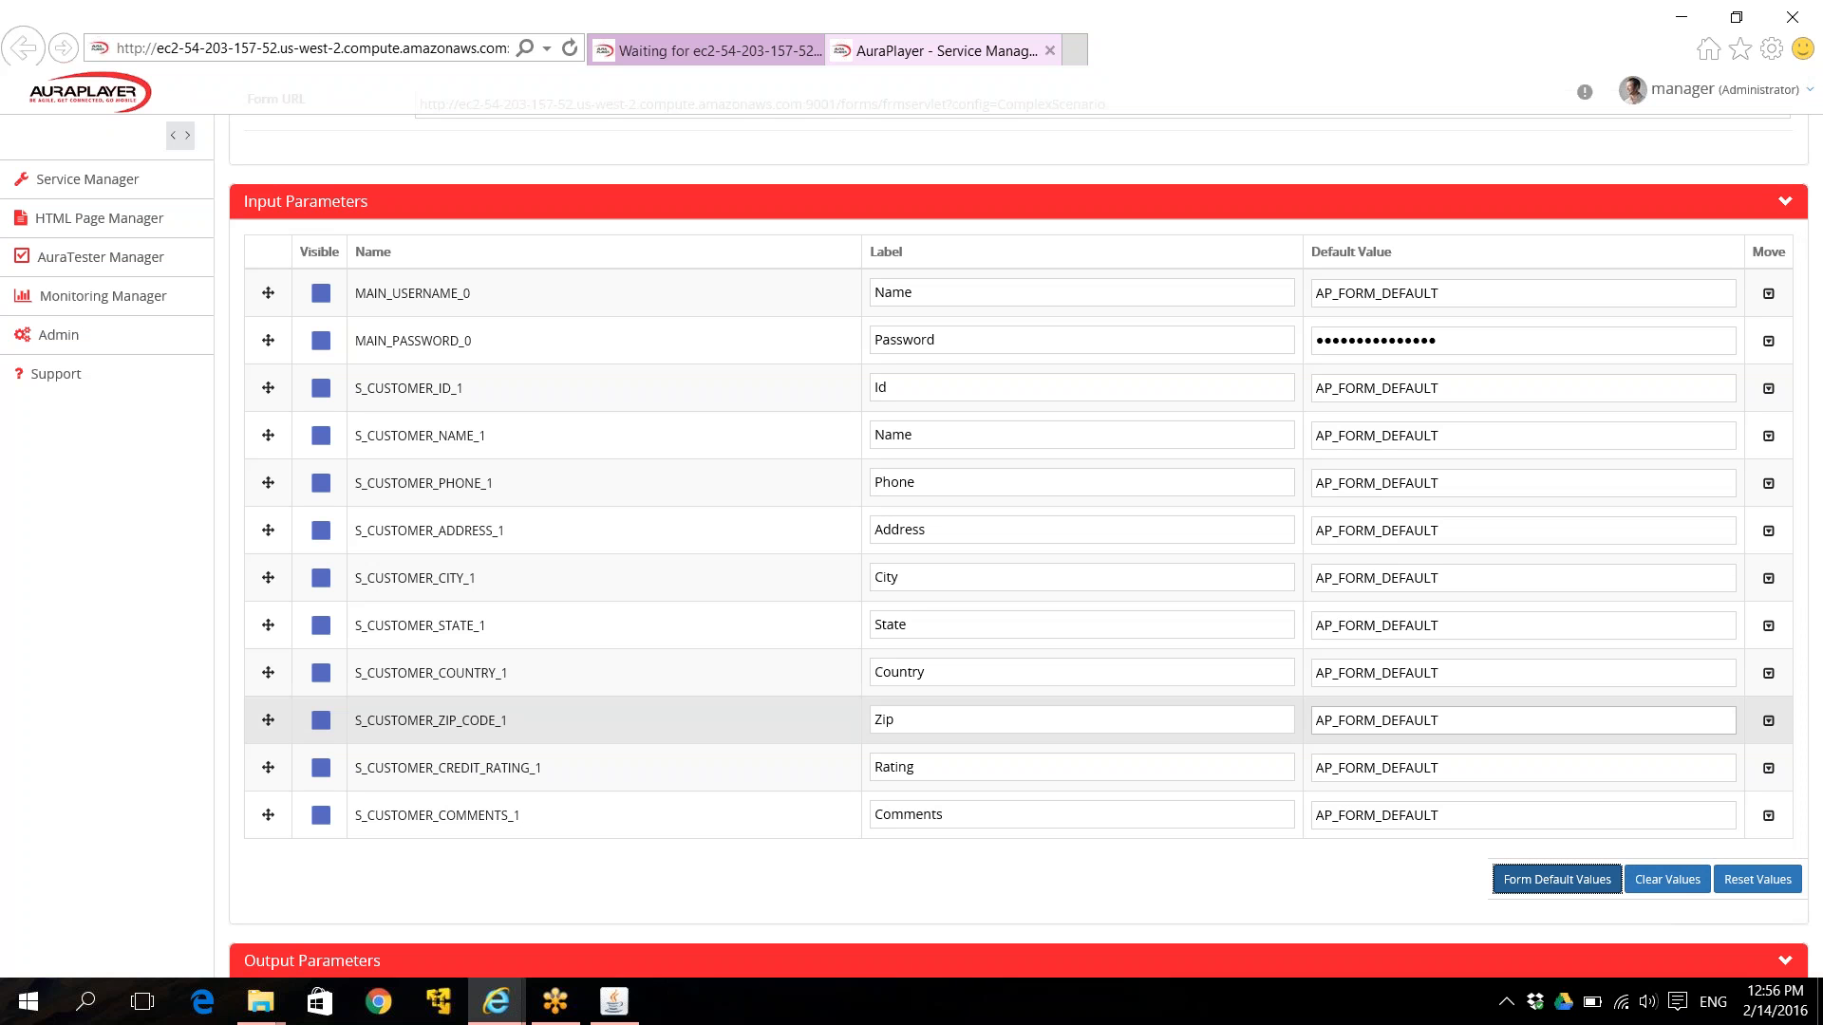
pyautogui.click(1743, 883)
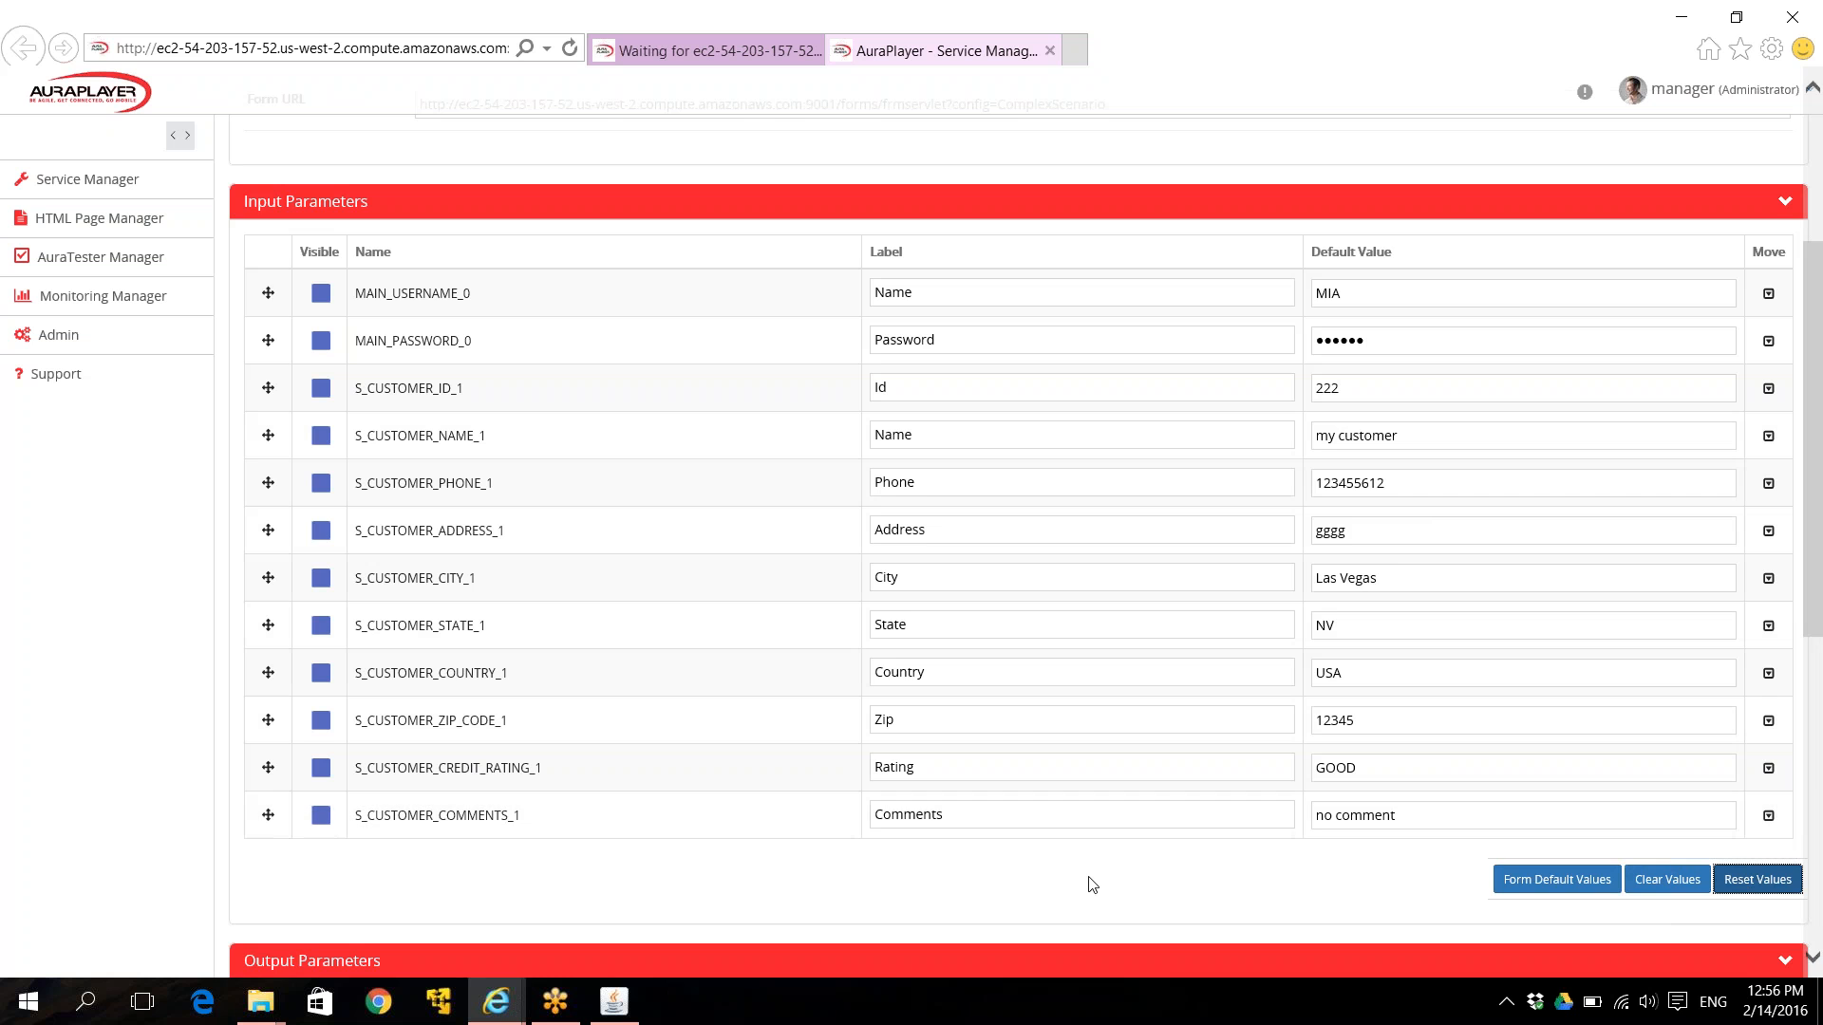
pyautogui.scroll(-6, 1092, 884)
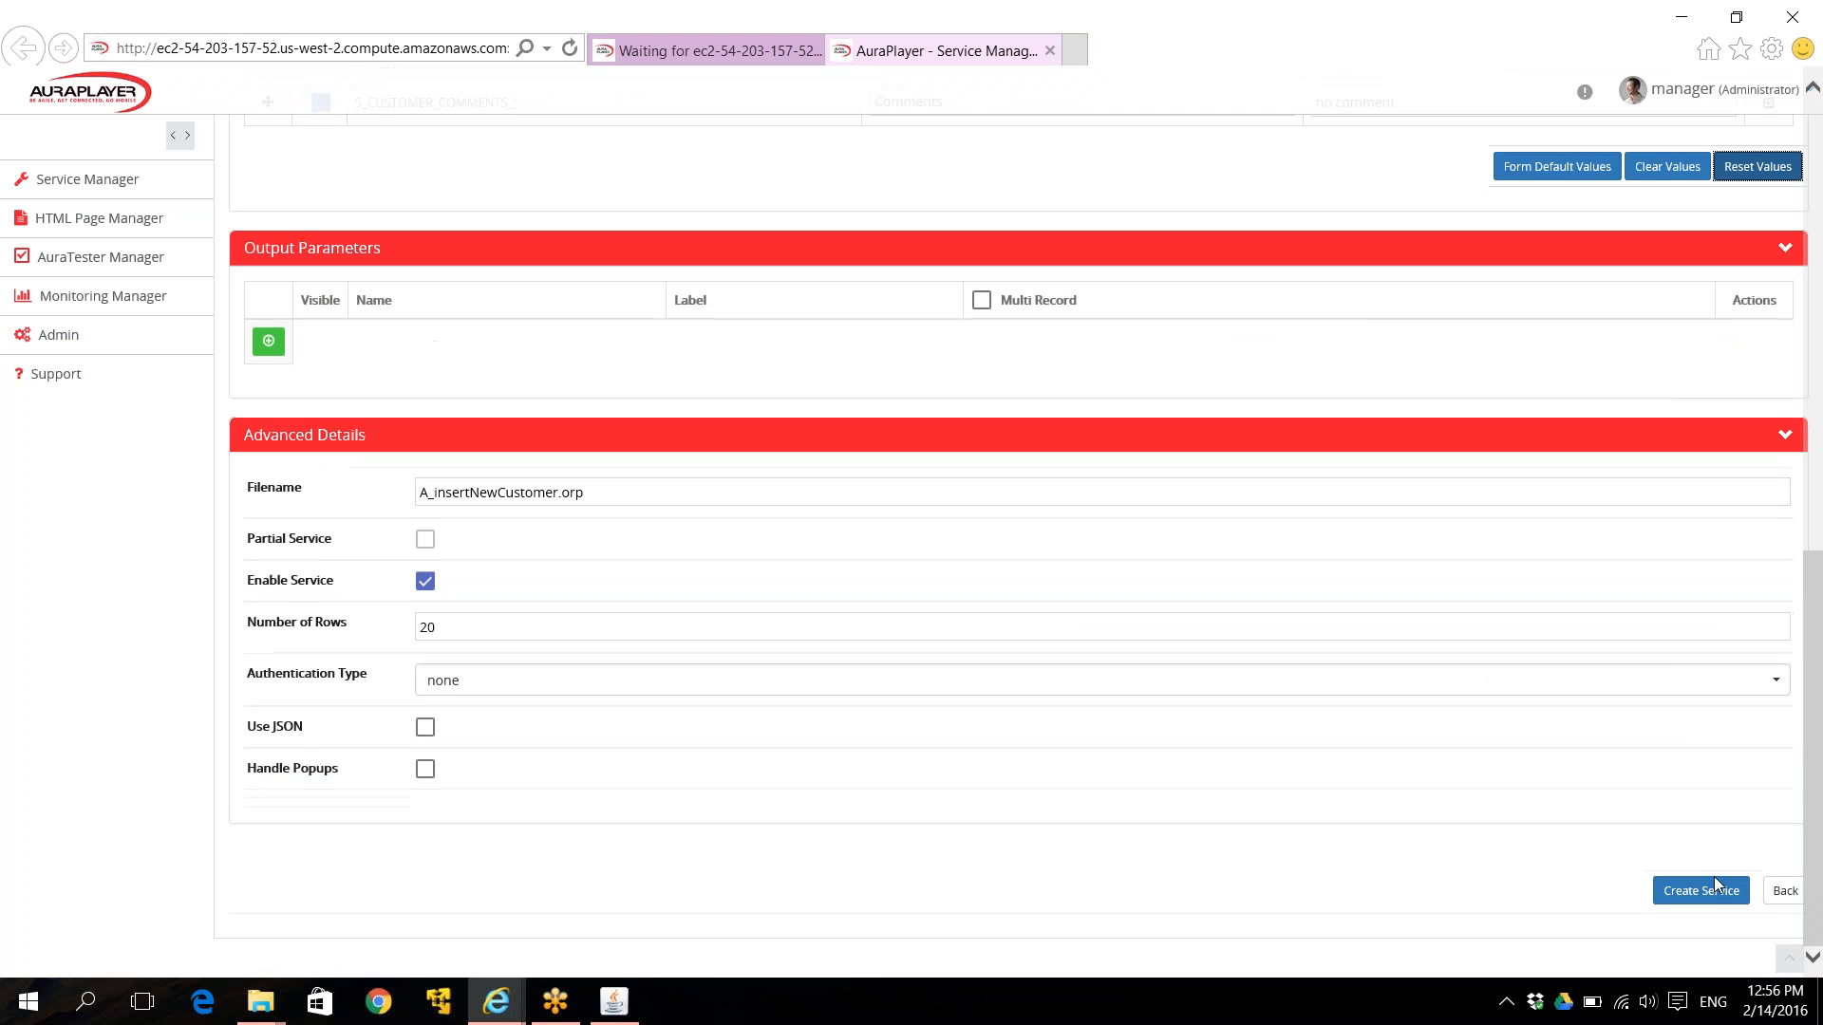
# Create the A_insertNewCustomer service, briefly check Oracle Forms, and return to its details page.
pyautogui.click(1701, 892)
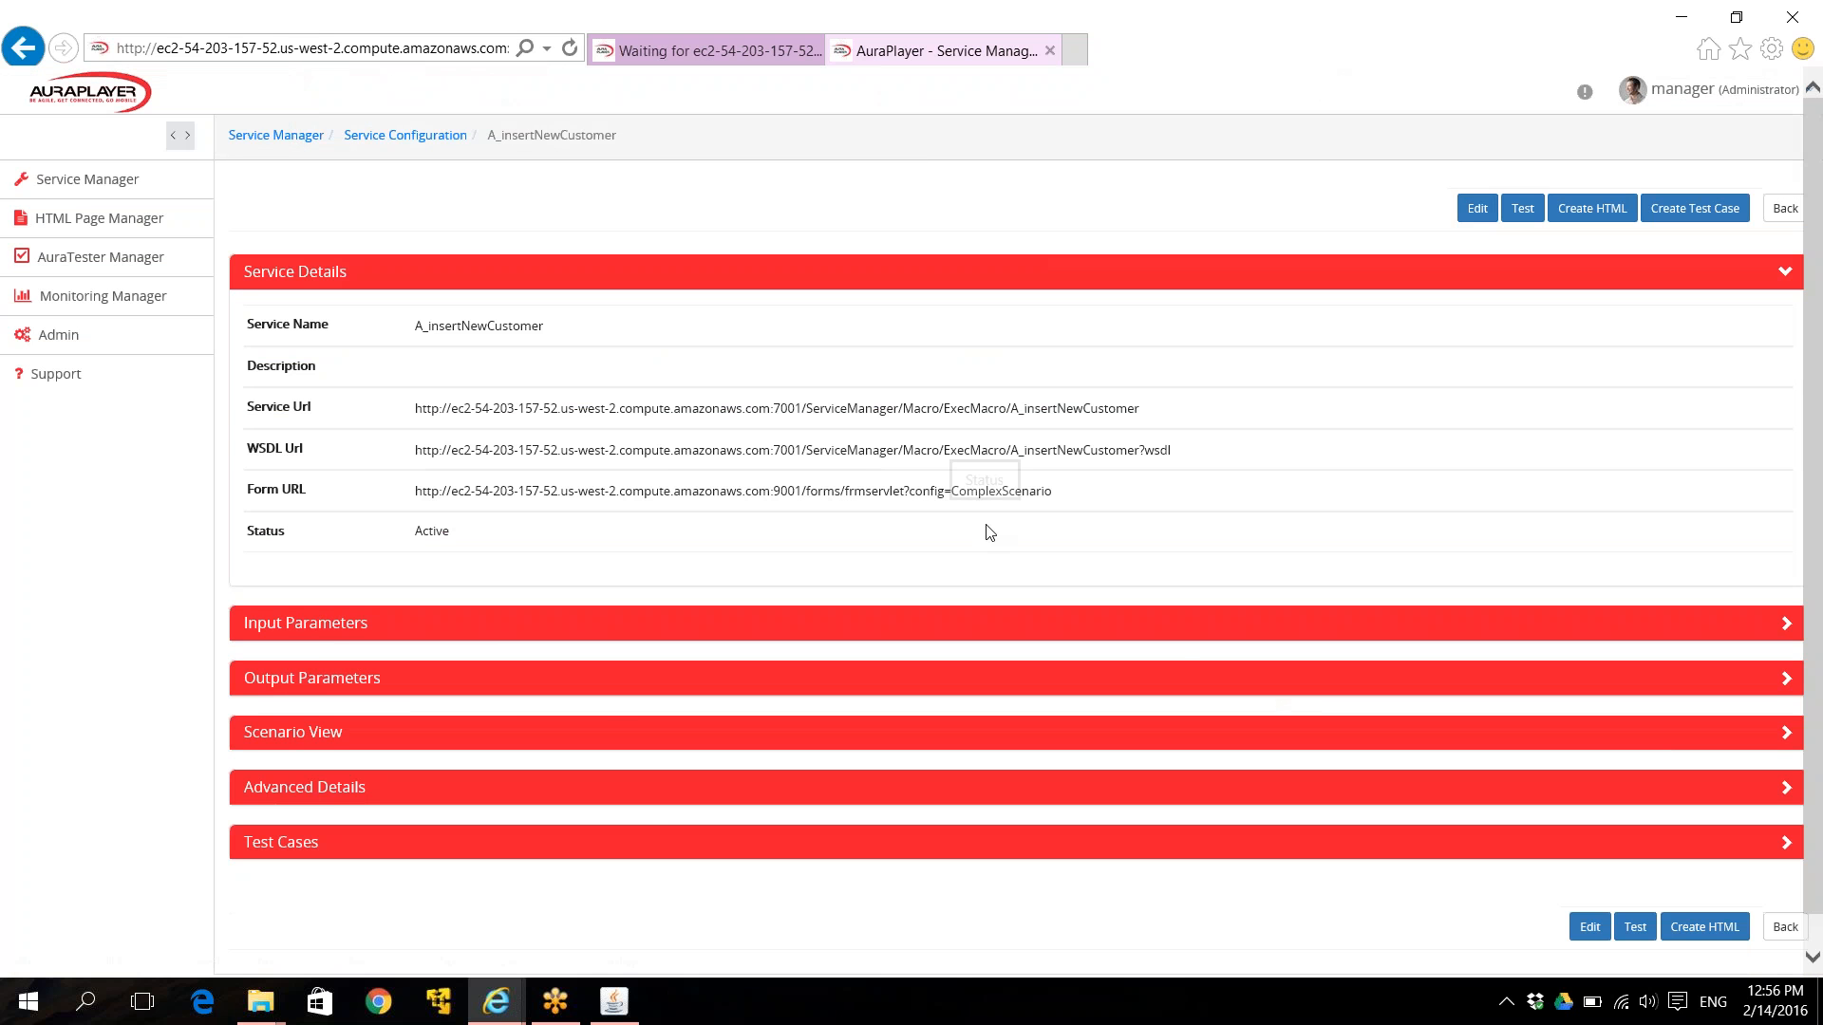
pyautogui.click(628, 997)
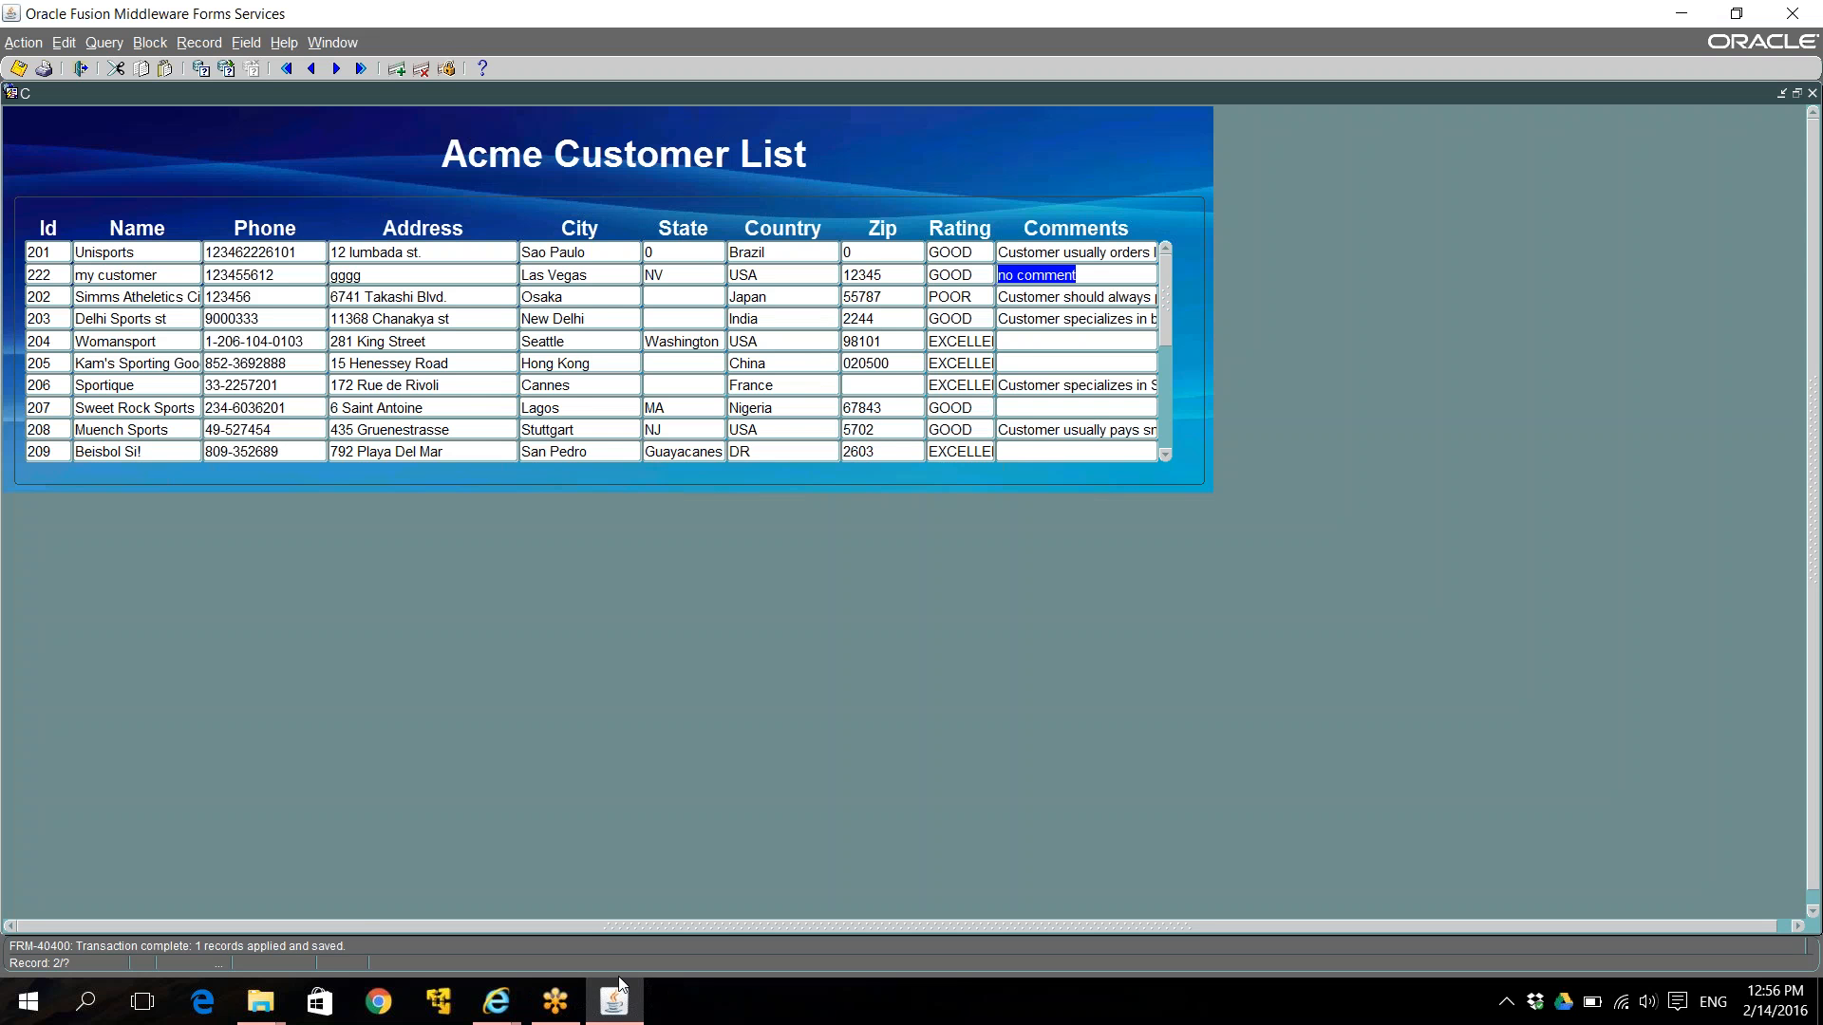
pyautogui.click(497, 1002)
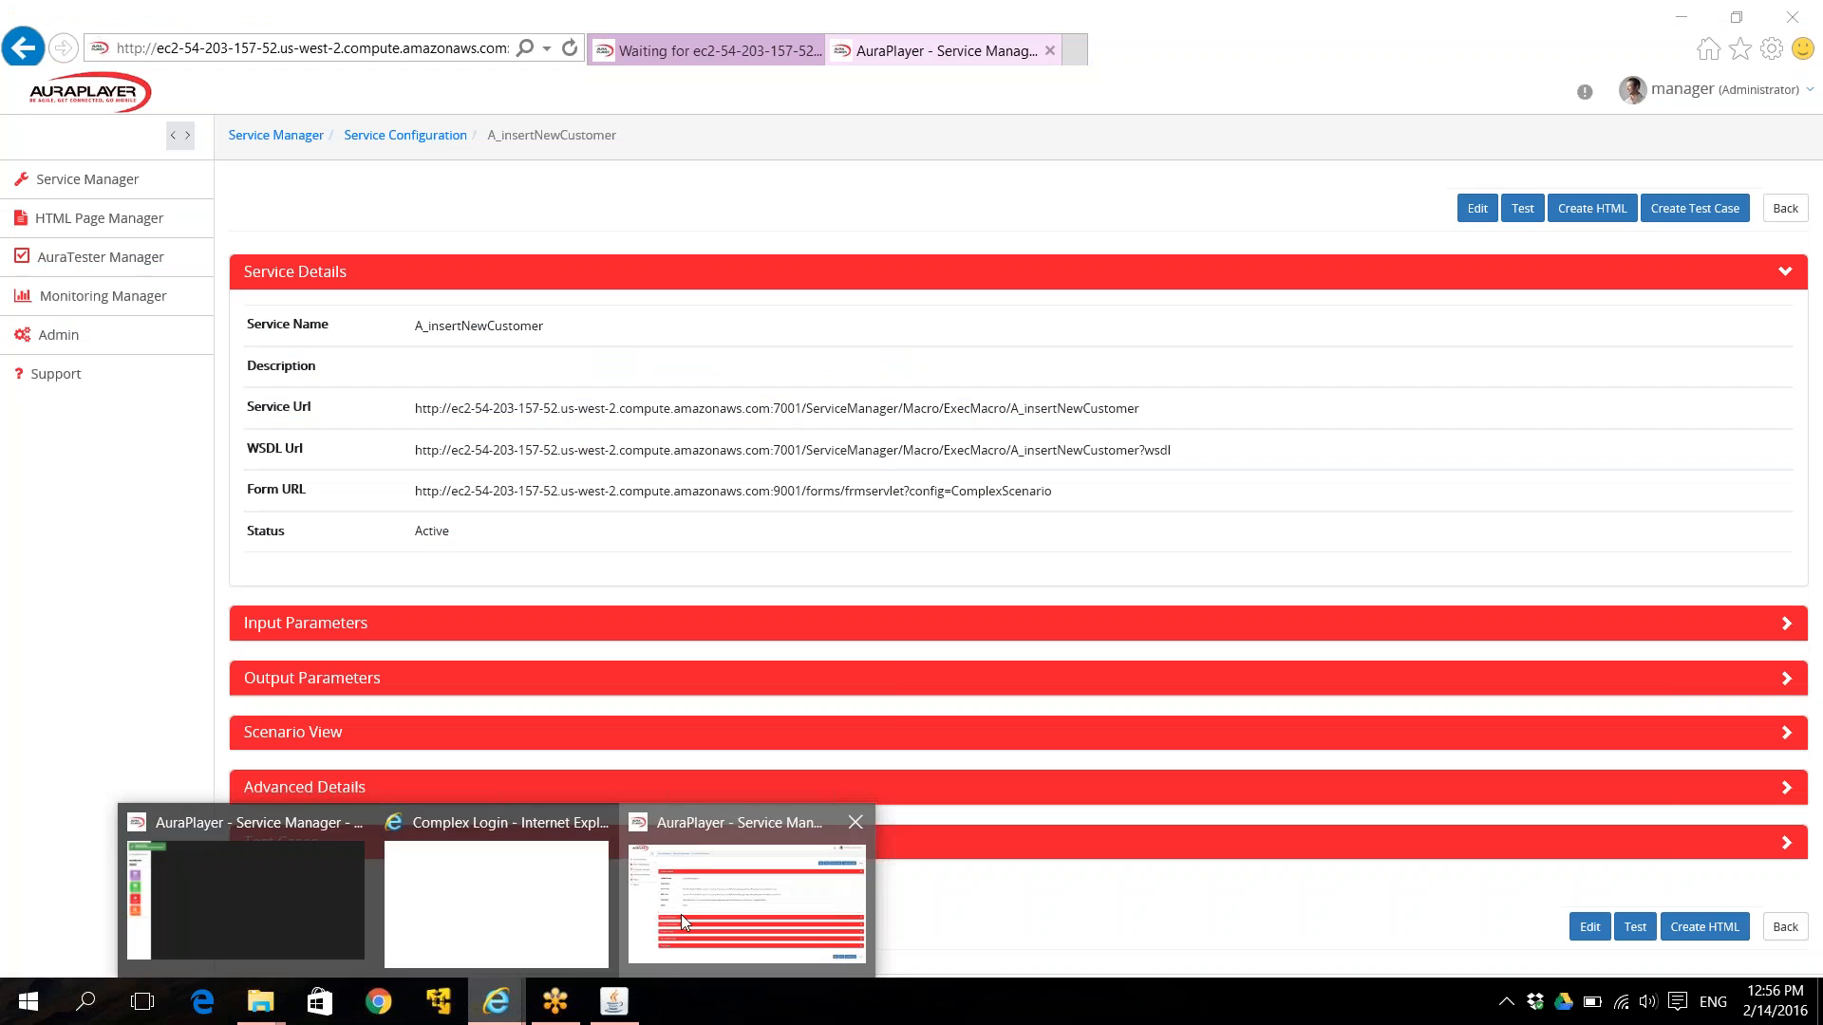
pyautogui.click(681, 915)
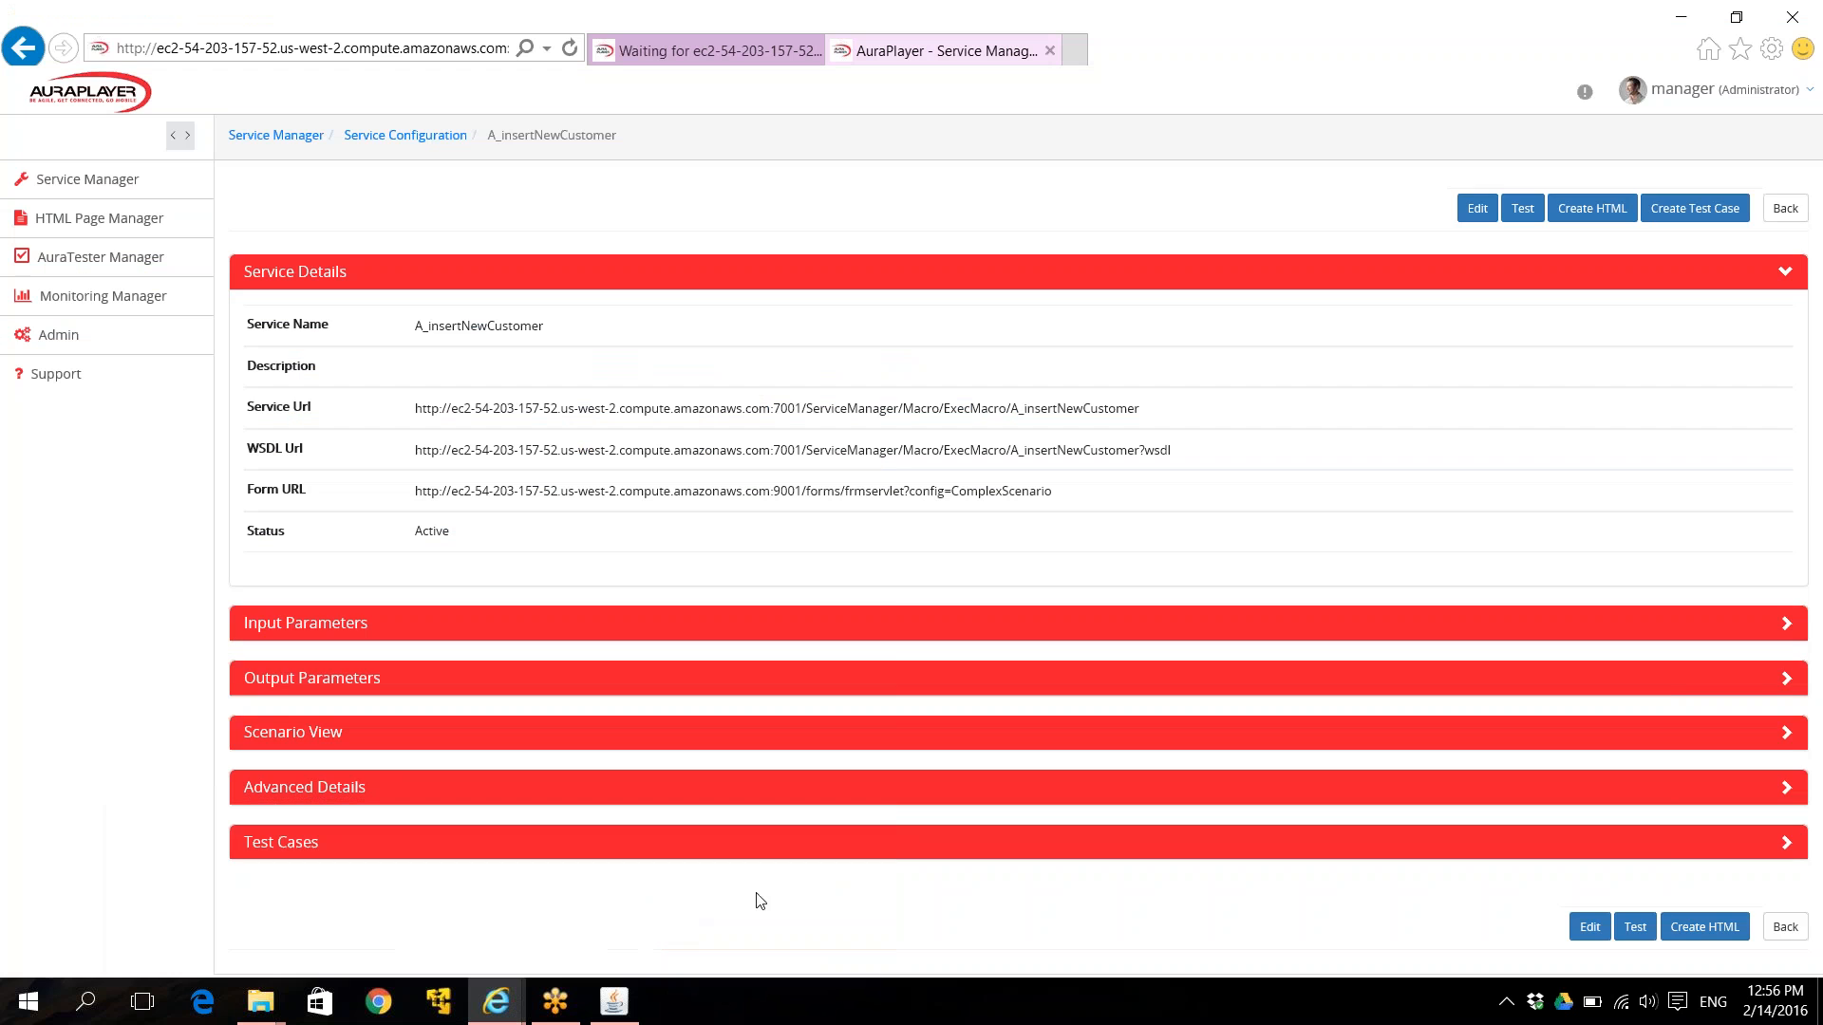
# Run a test of A_insertNewCustomer and select the FRM-40508 insert error in the XML result.
pyautogui.click(1635, 929)
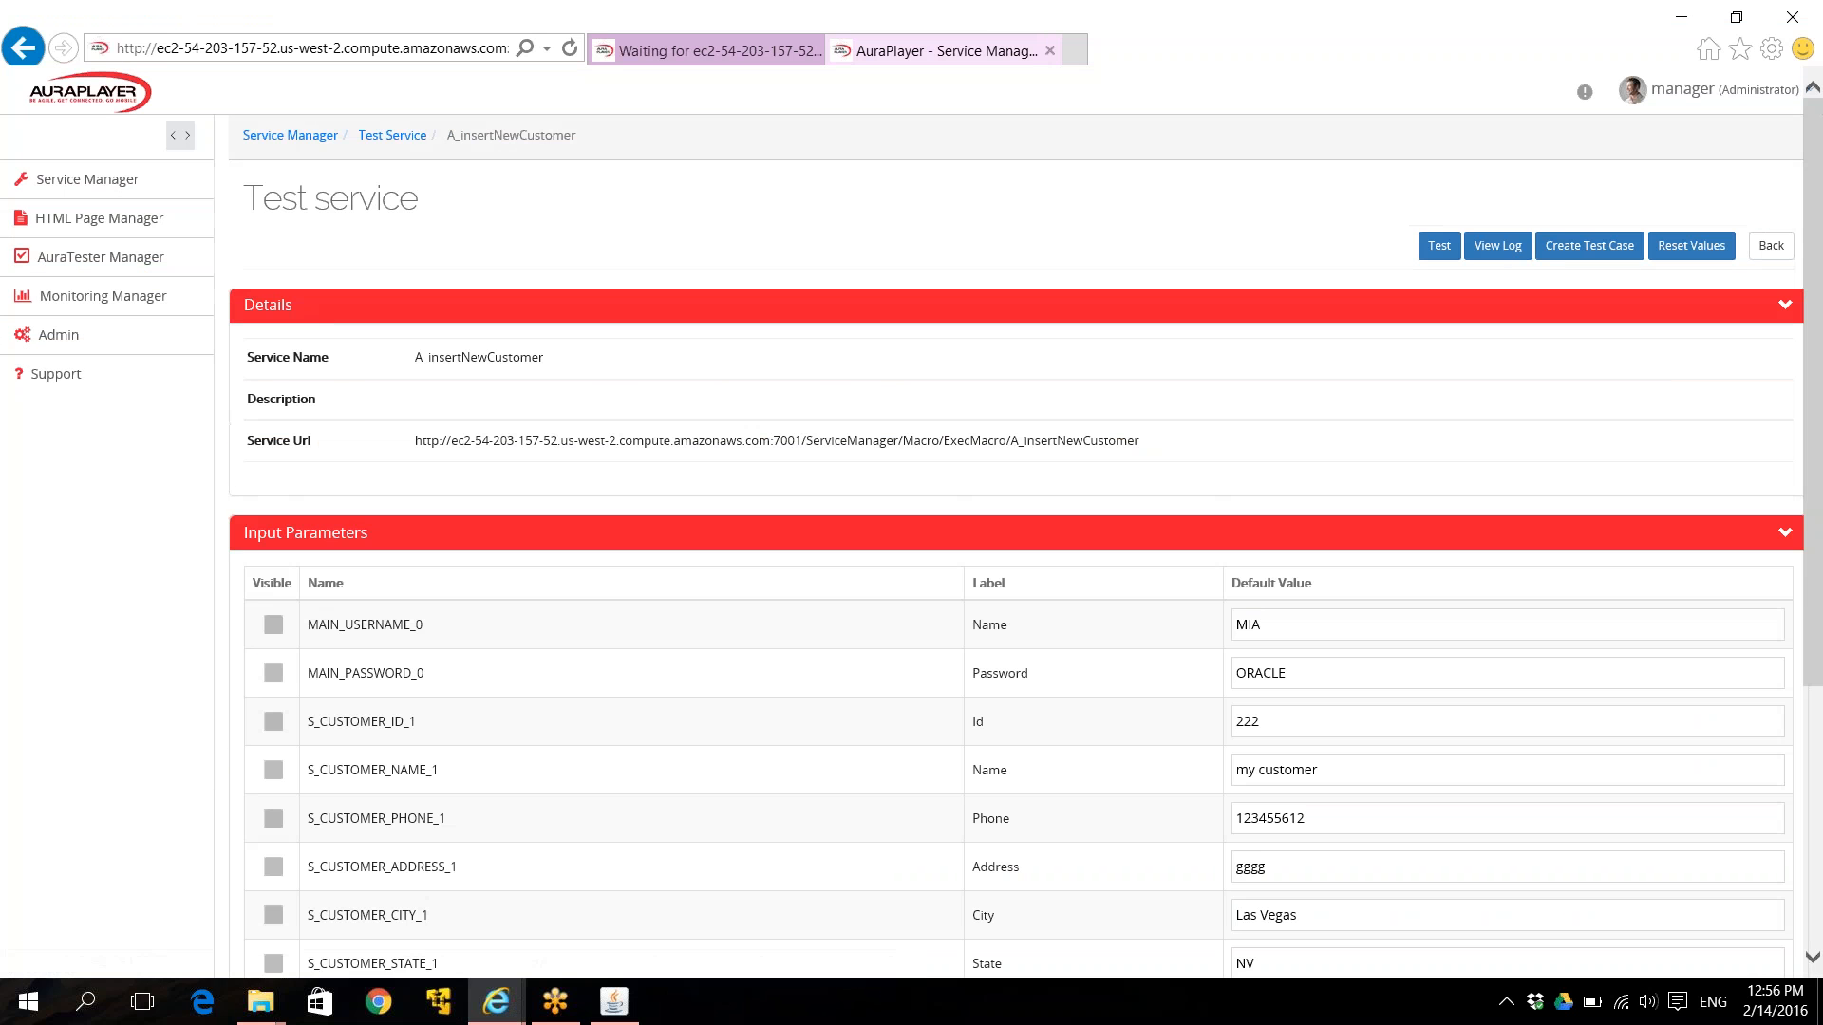
pyautogui.scroll(-5, 1255, 551)
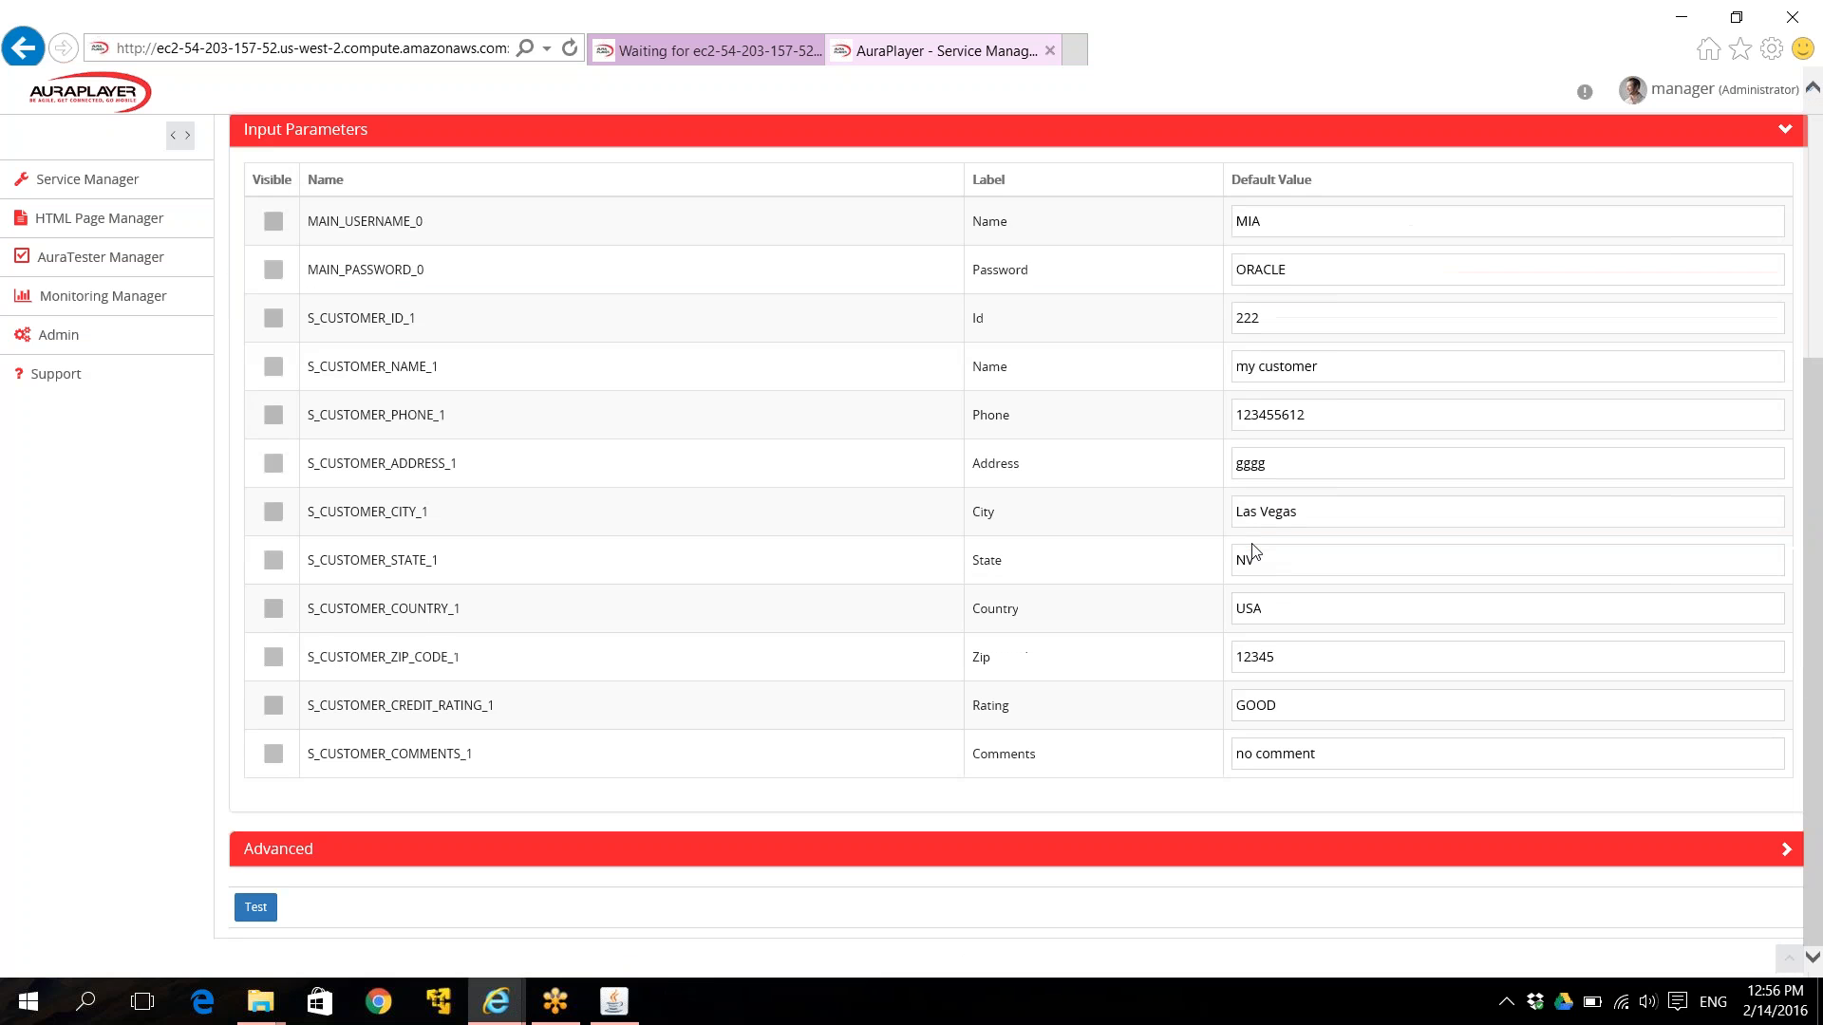
pyautogui.click(271, 909)
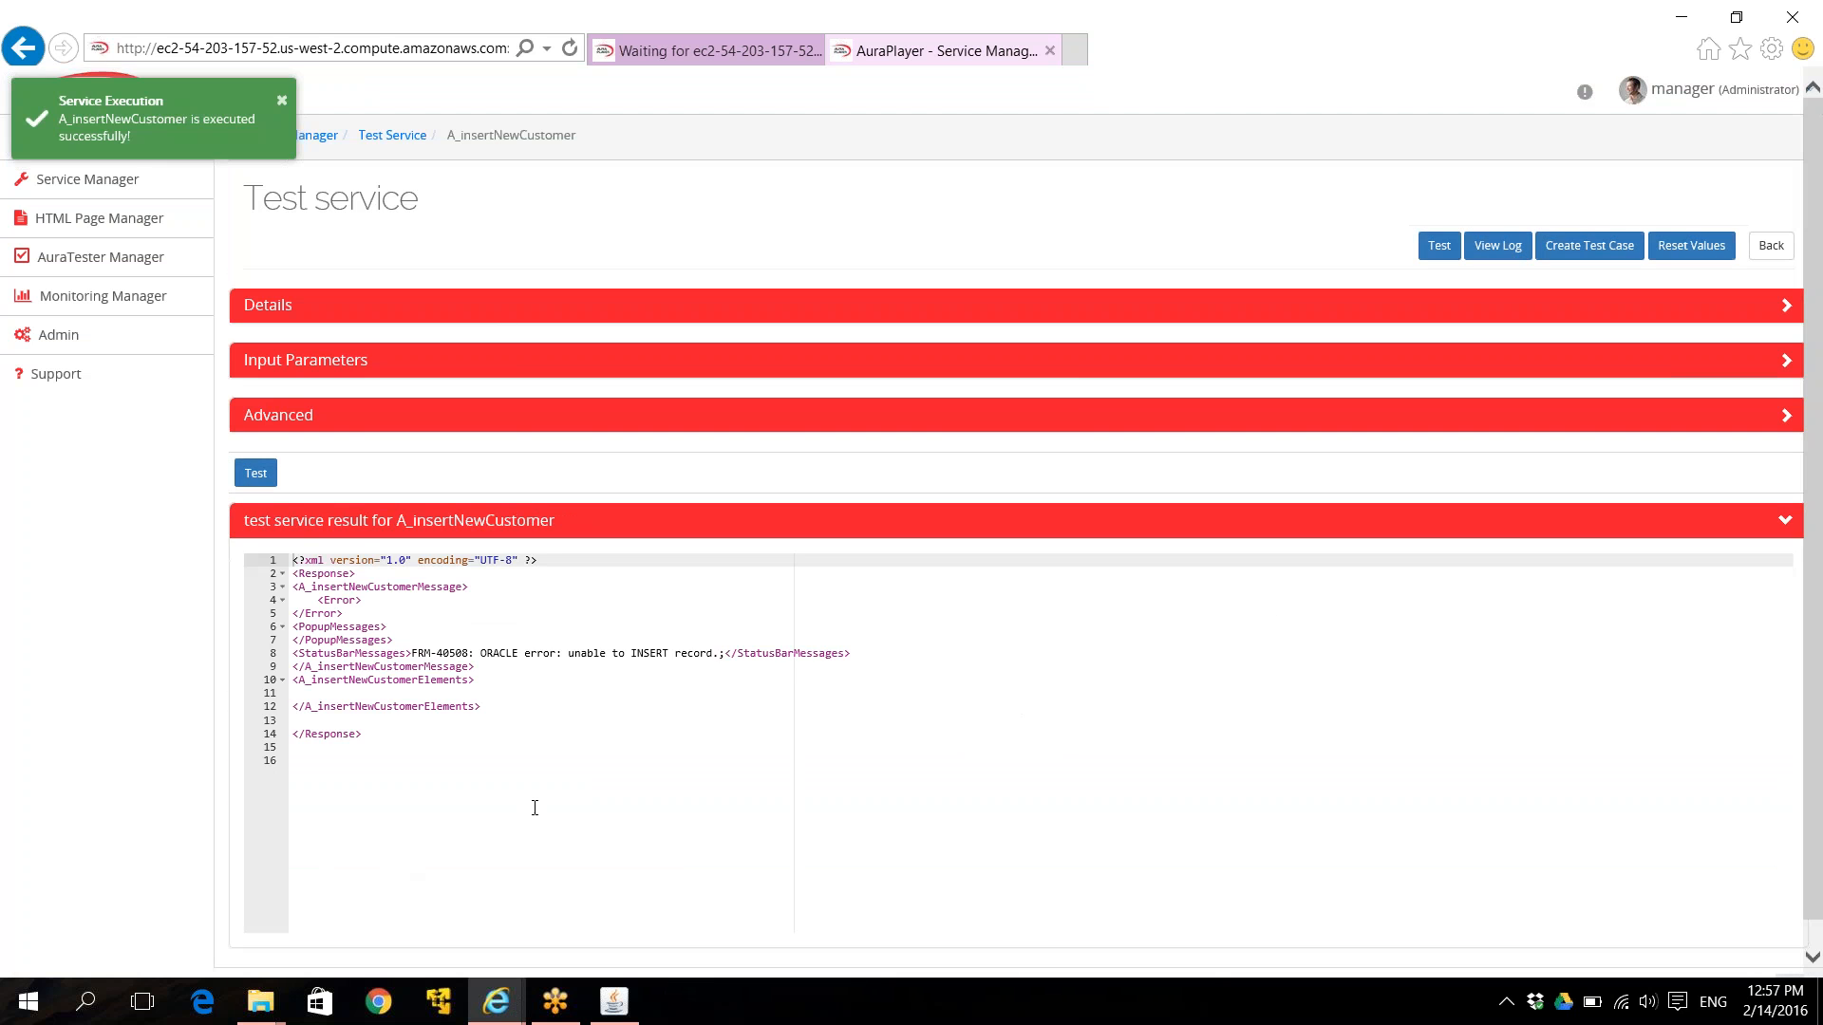
pyautogui.moveTo(416, 655); pyautogui.dragTo(713, 651)
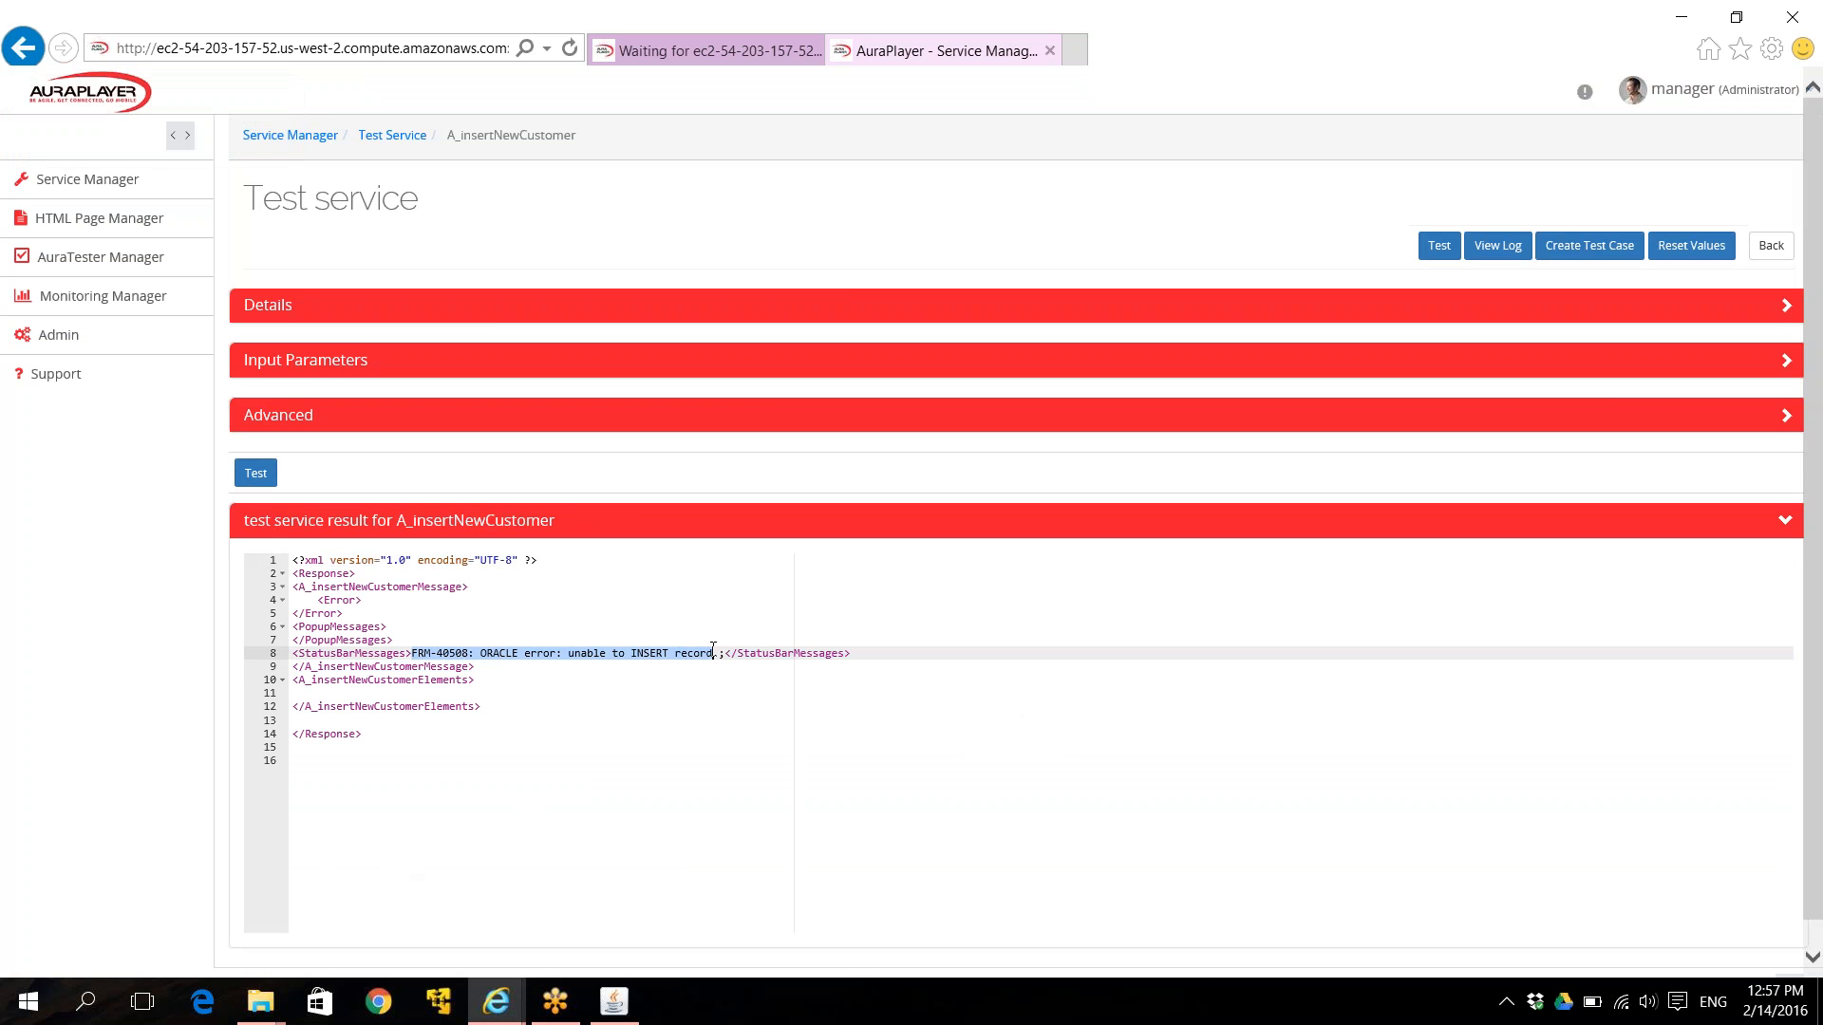
# Delete customer 222 from the Oracle Forms customer list and save the deletion.
pyautogui.click(614, 1001)
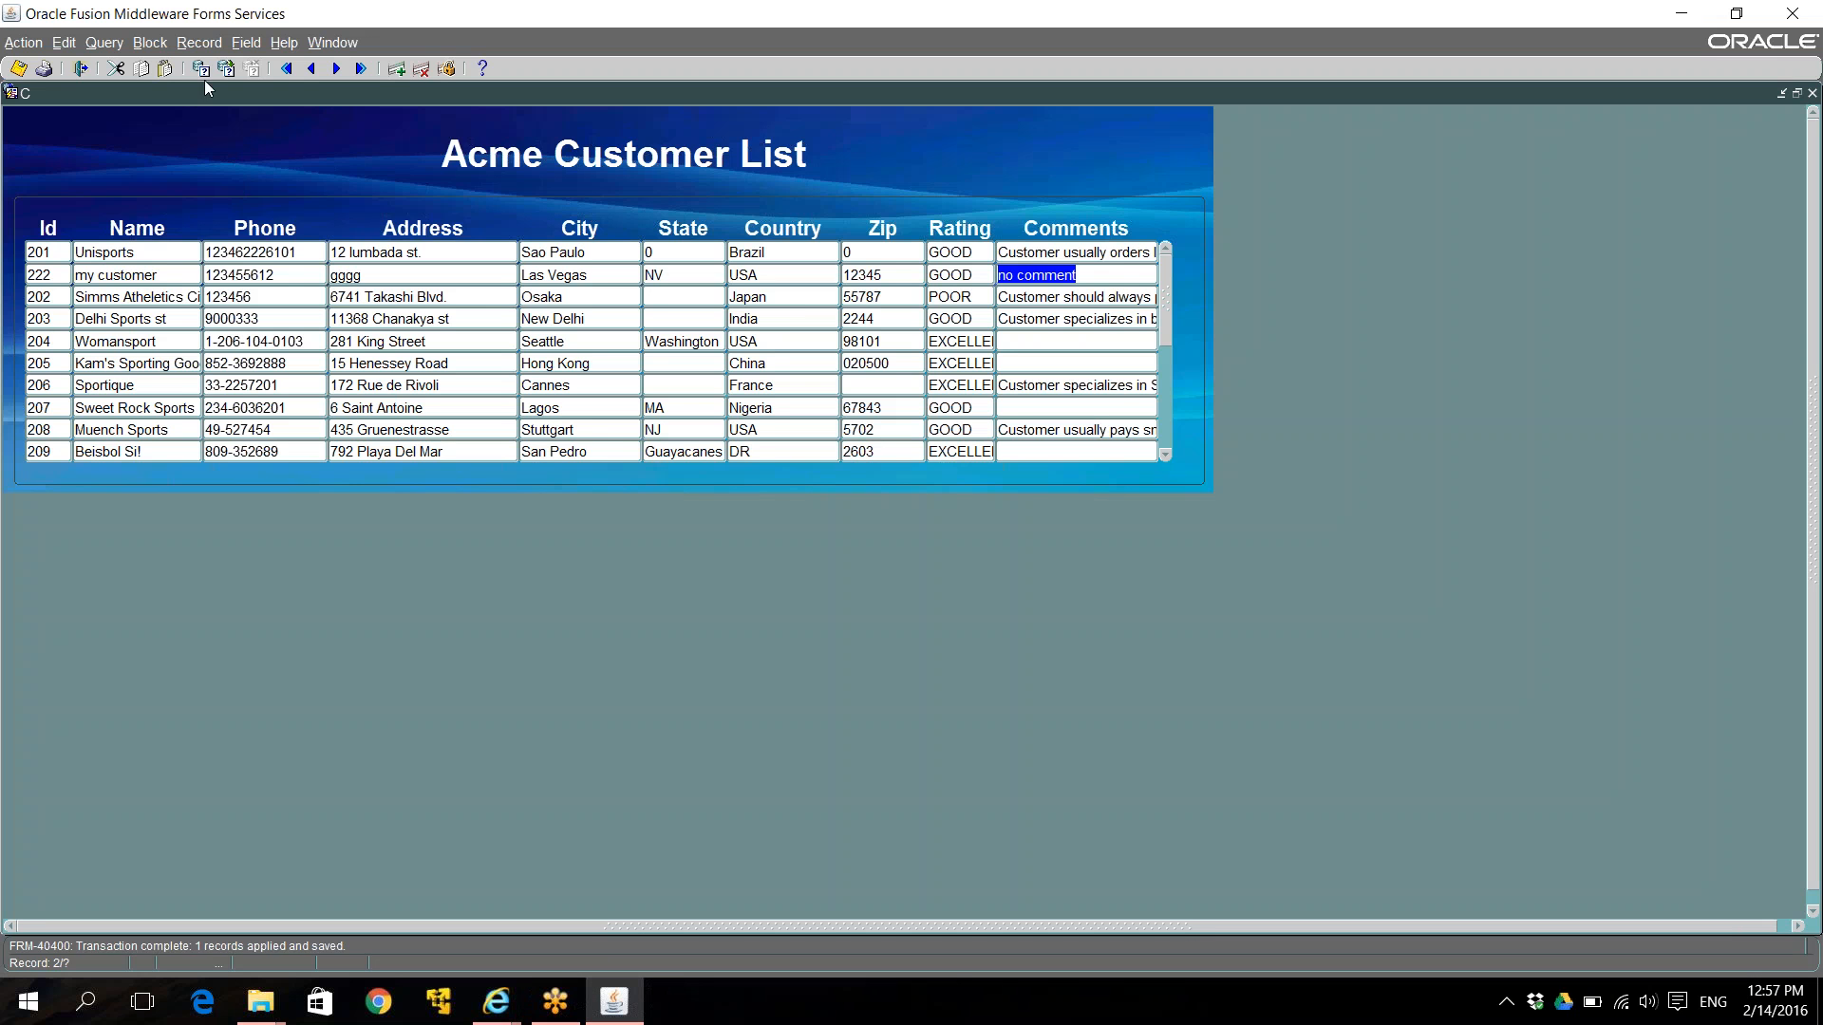
pyautogui.click(420, 68)
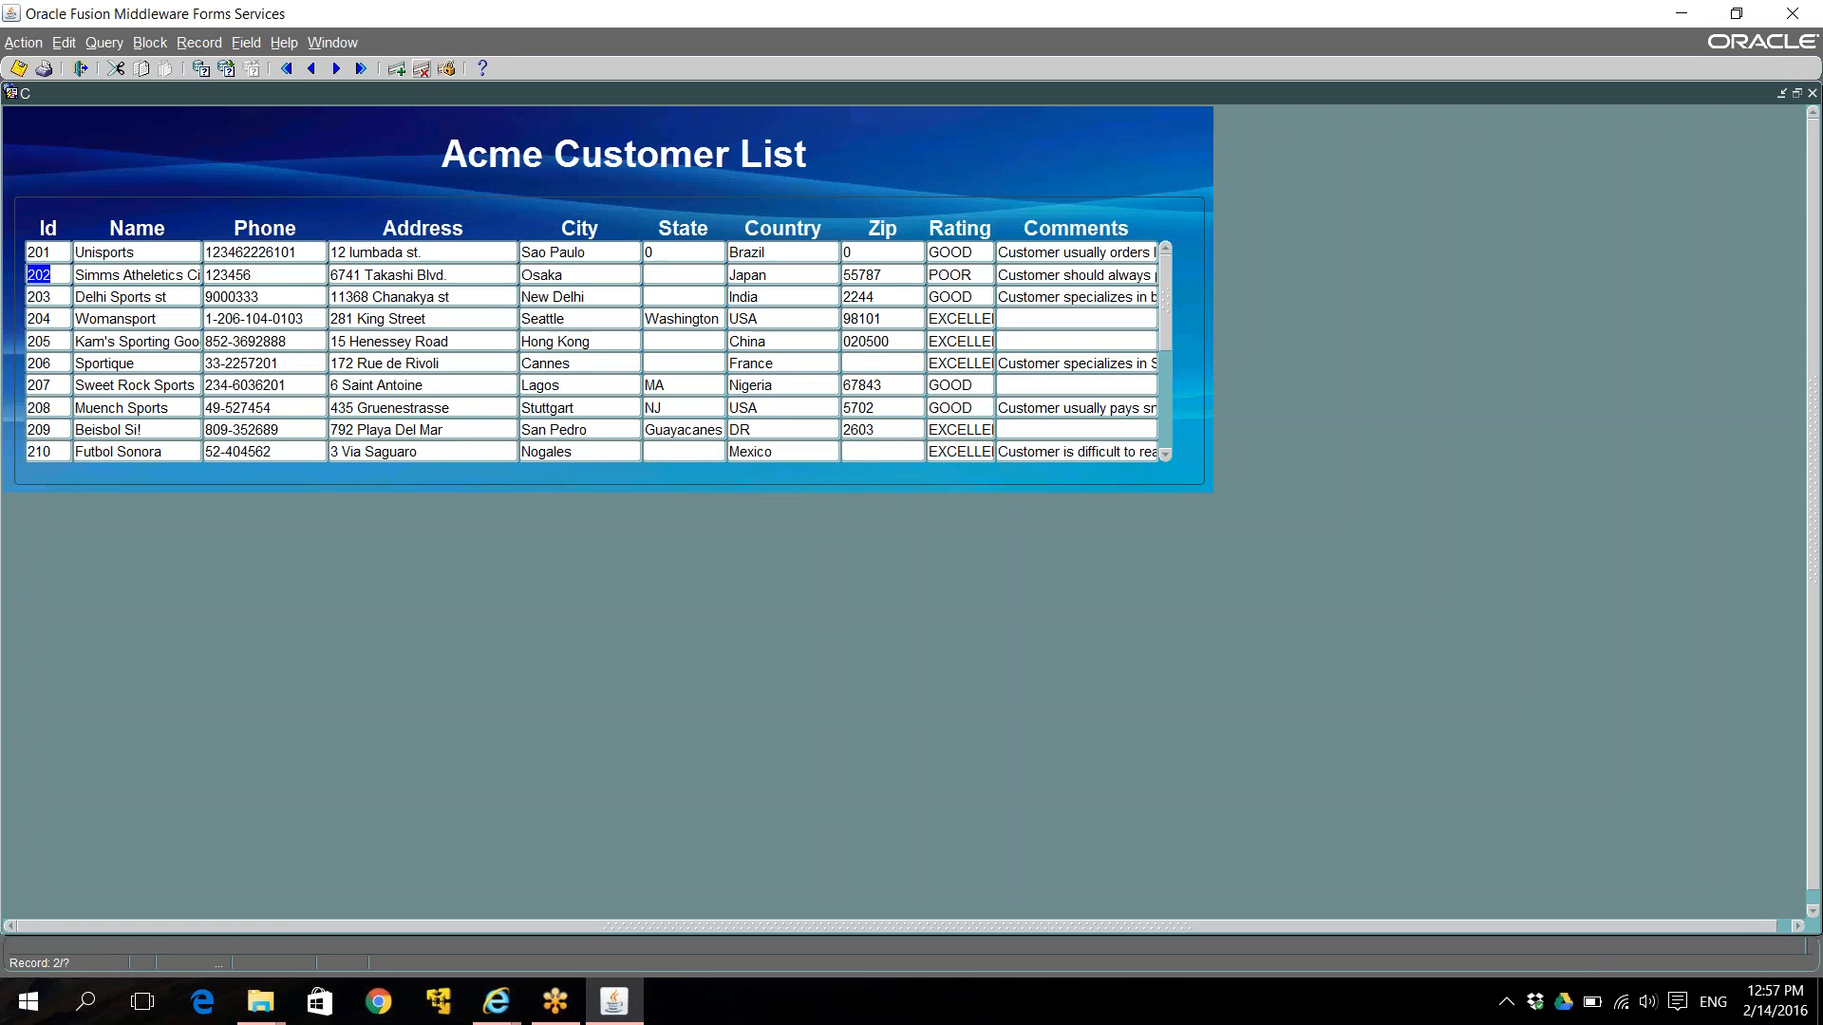
pyautogui.click(18, 69)
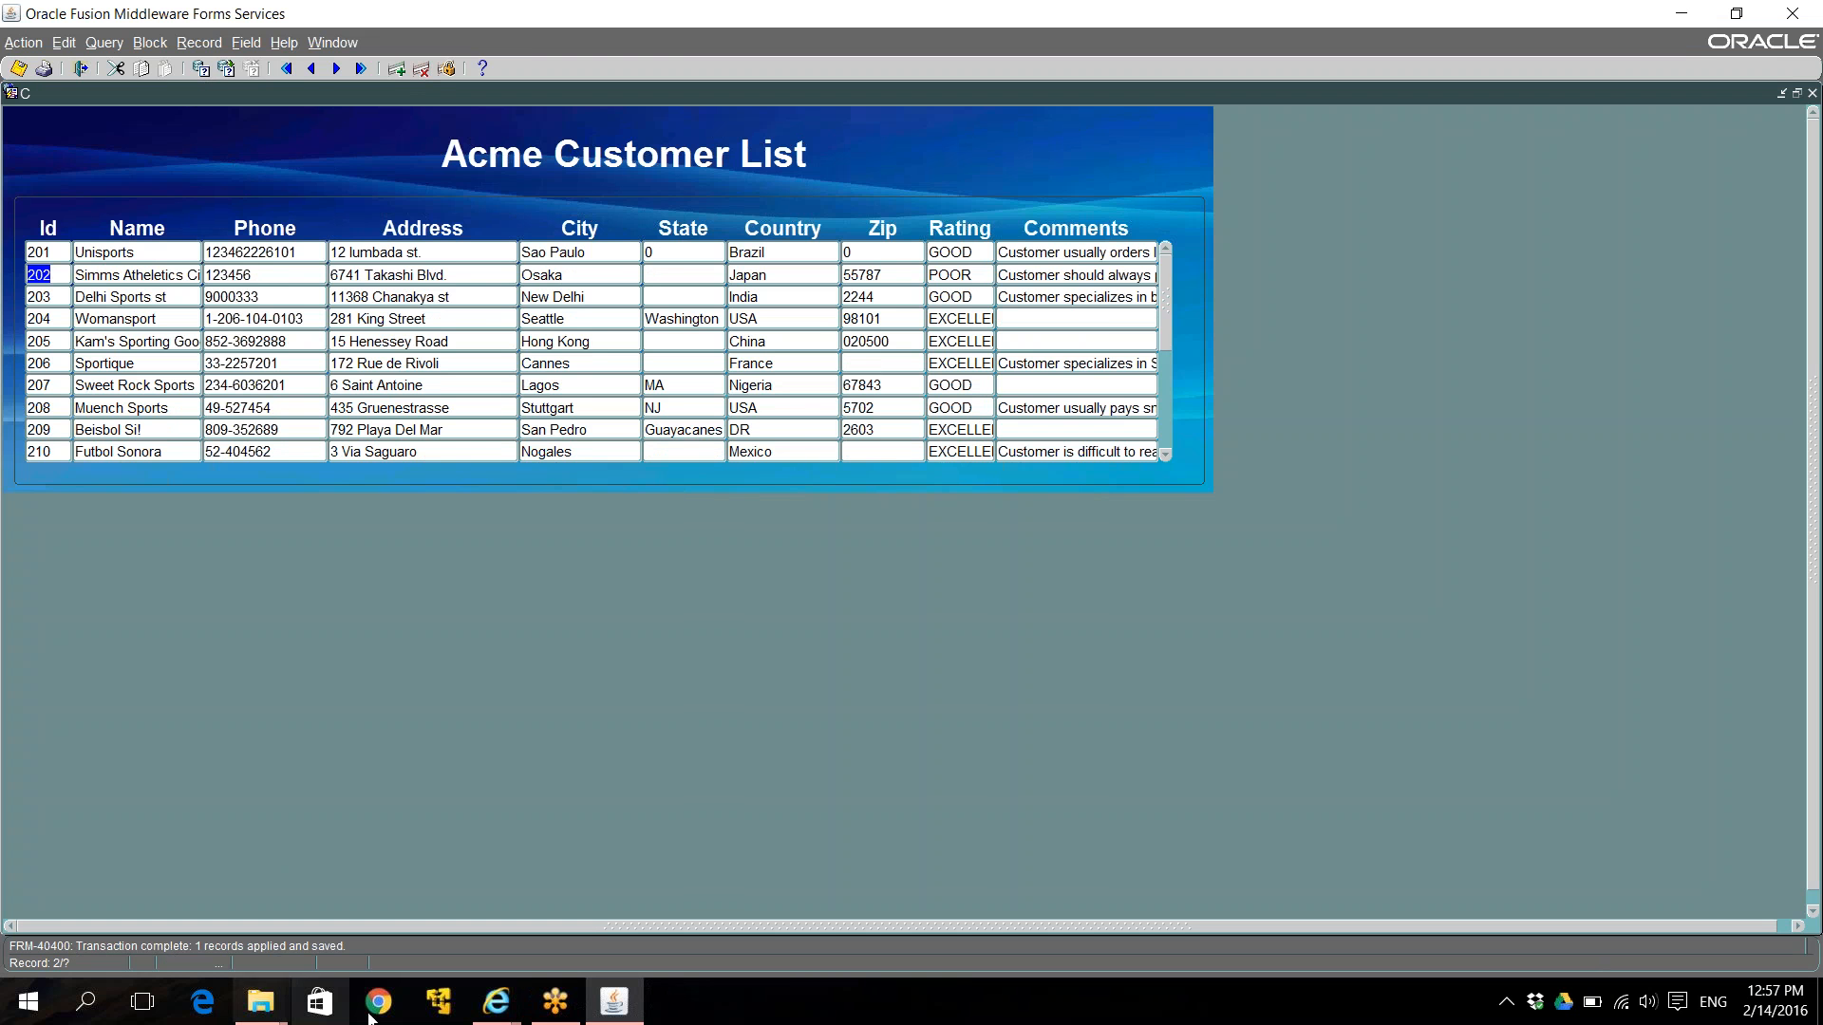
pyautogui.click(490, 1012)
# Rerun the A_insertNewCustomer test, which now saves 1 record, then return to Oracle Forms.
pyautogui.click(714, 948)
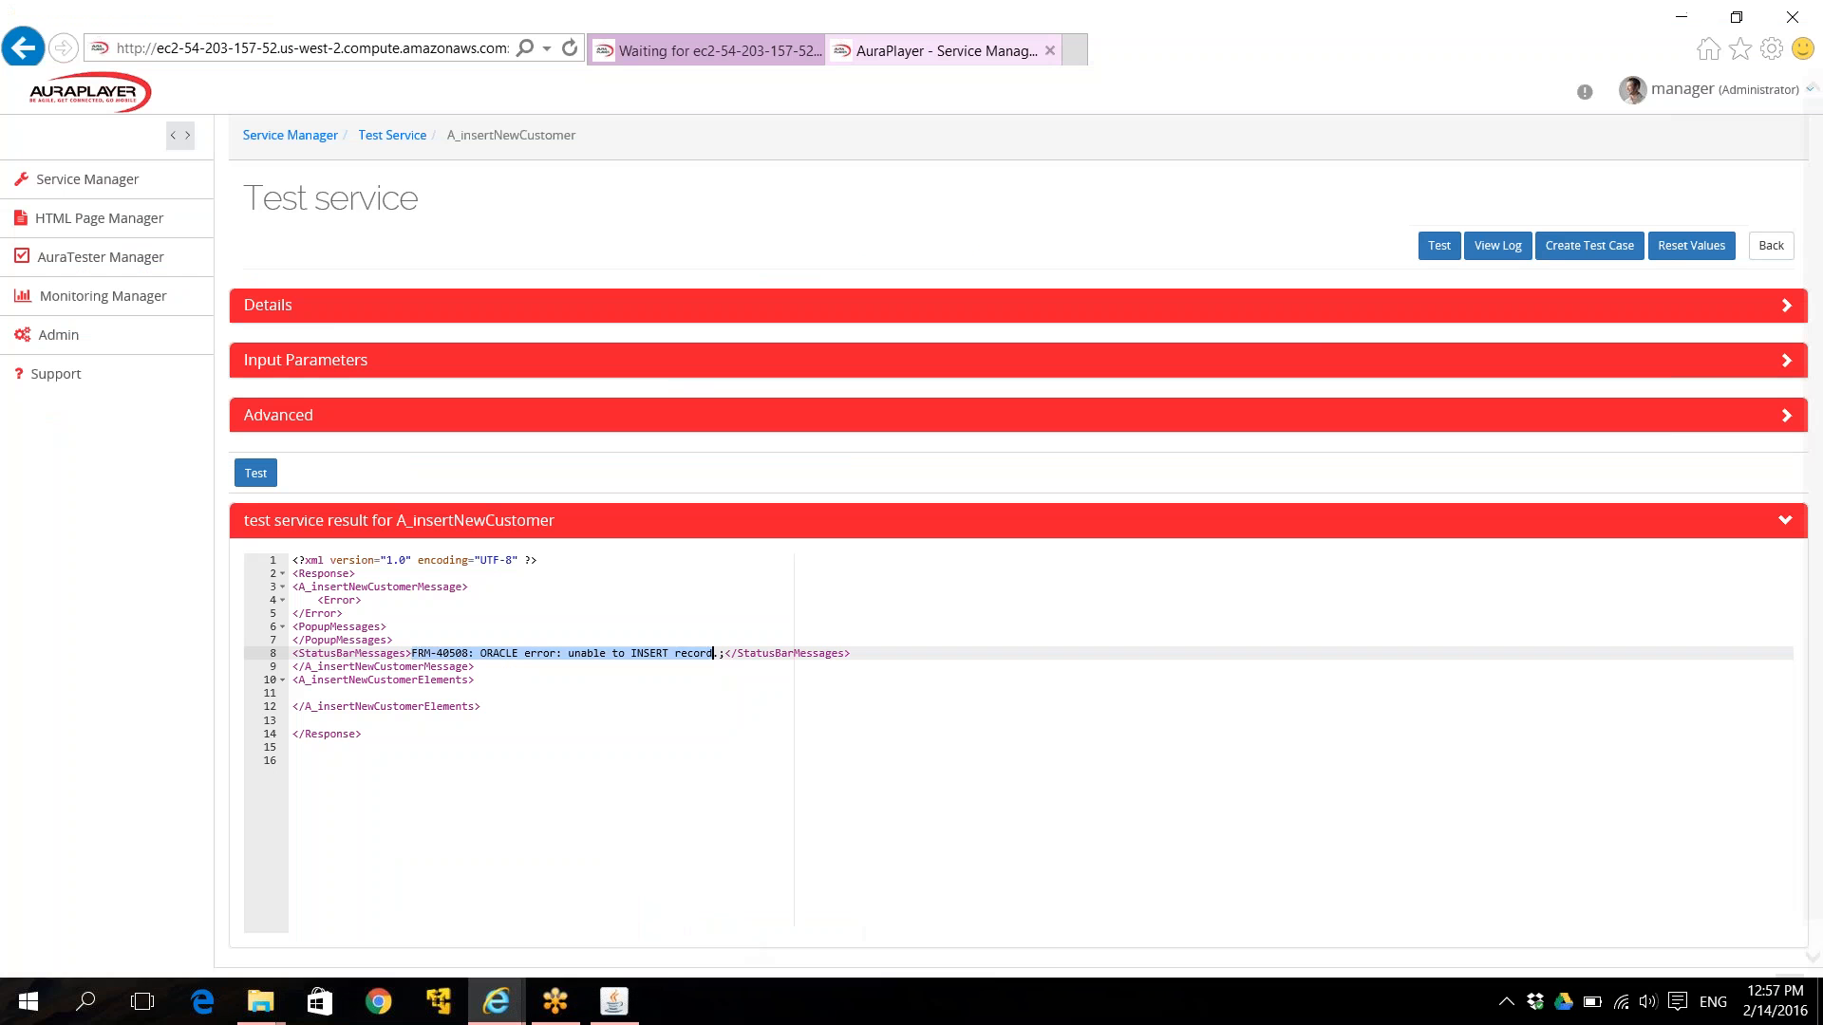
pyautogui.click(1440, 249)
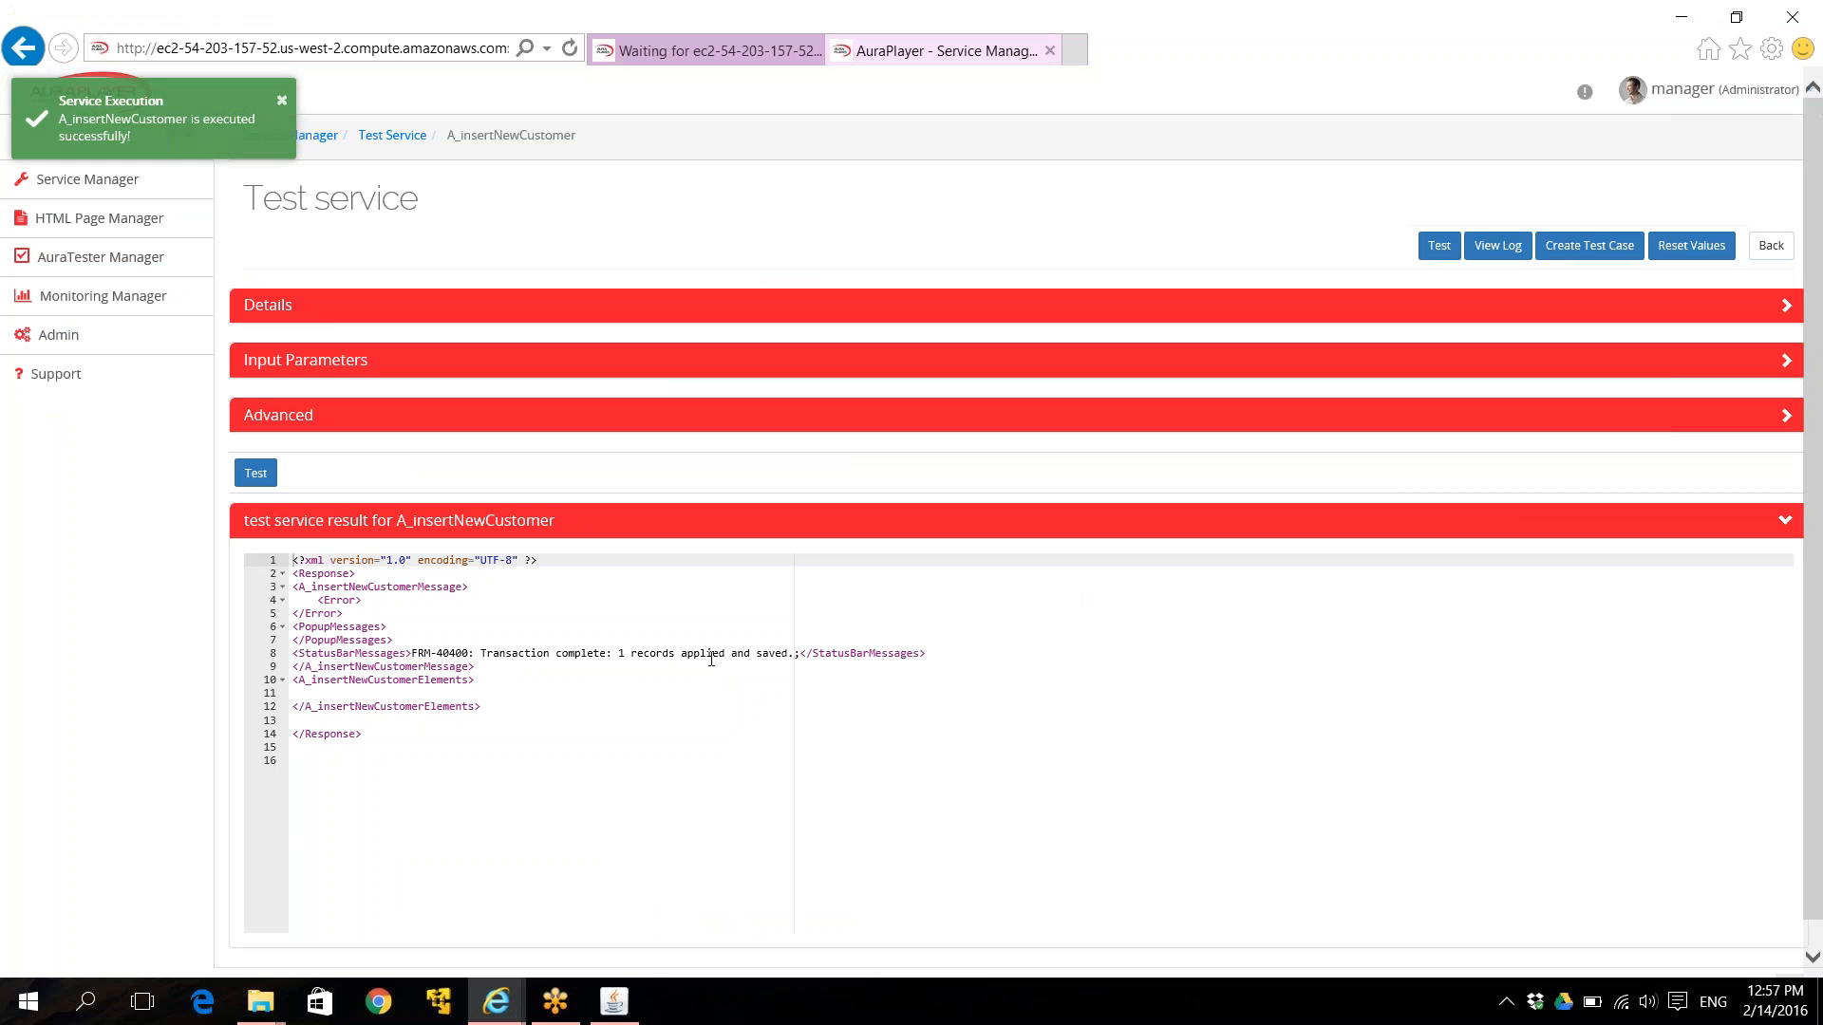
pyautogui.click(613, 1003)
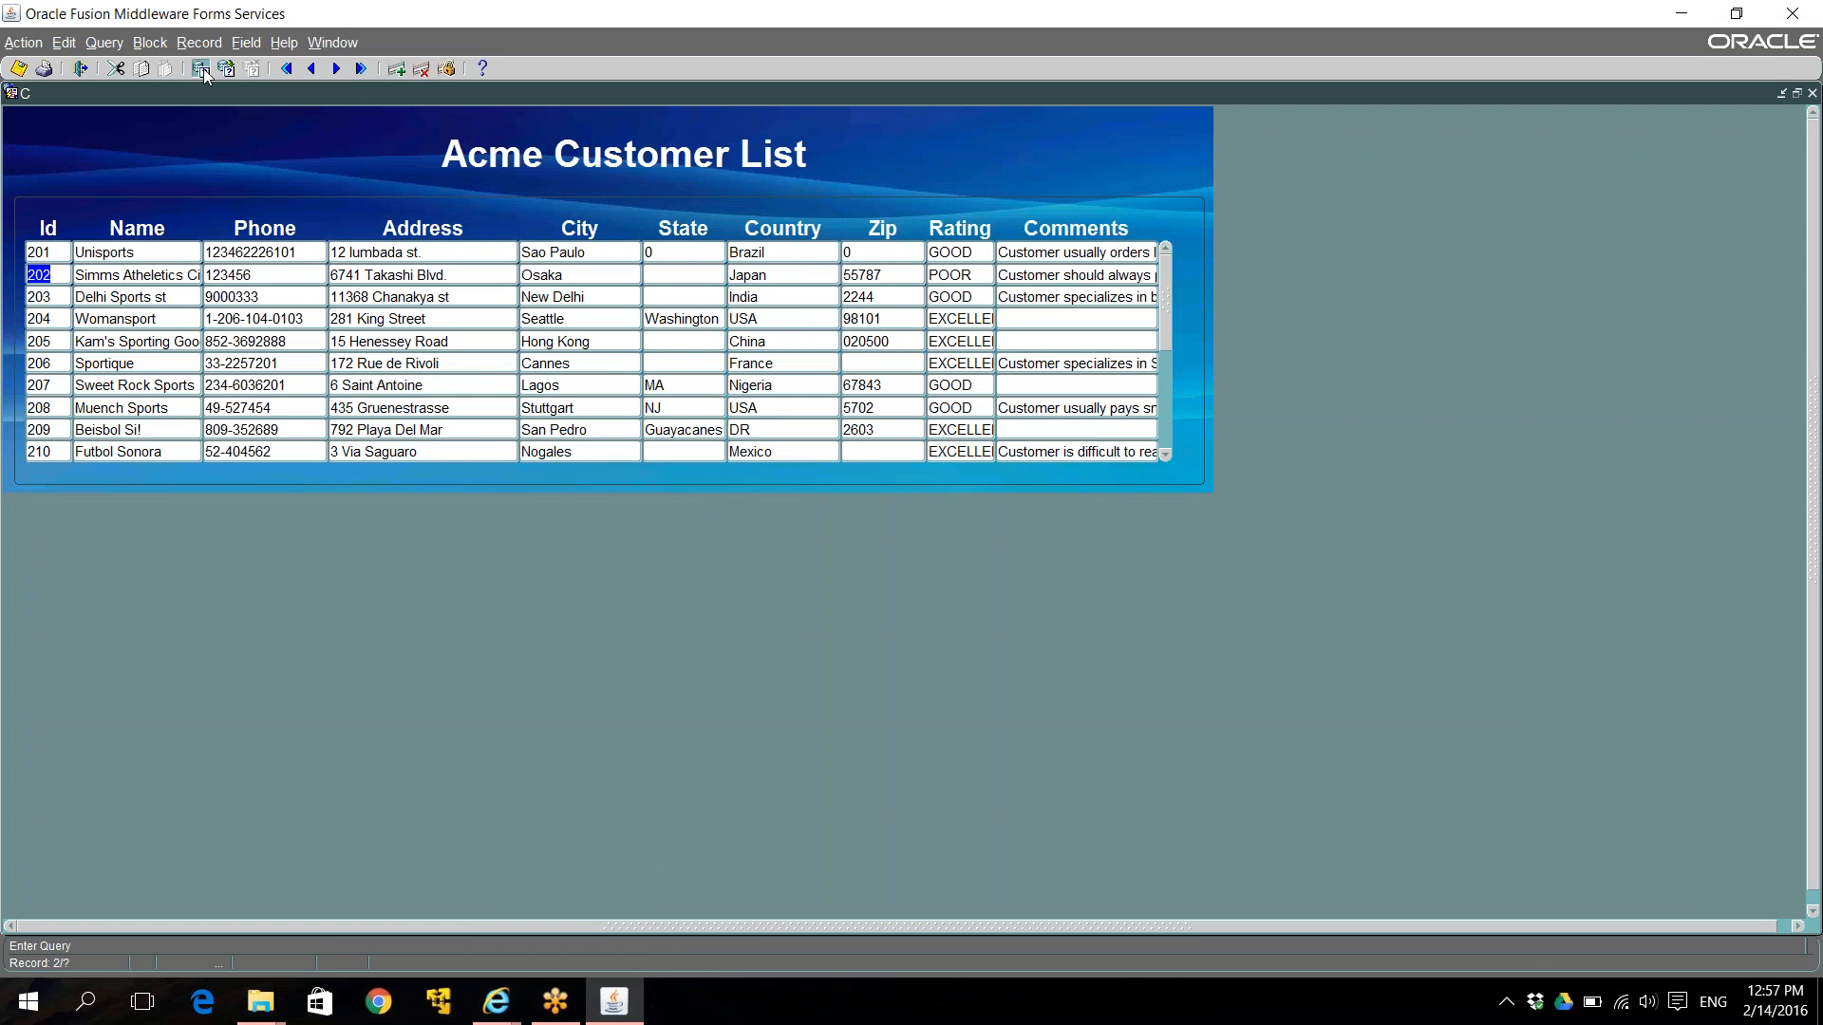
# Requery all customers in Oracle Forms and go to the record with Id 222.
pyautogui.click(204, 69)
pyautogui.click(226, 68)
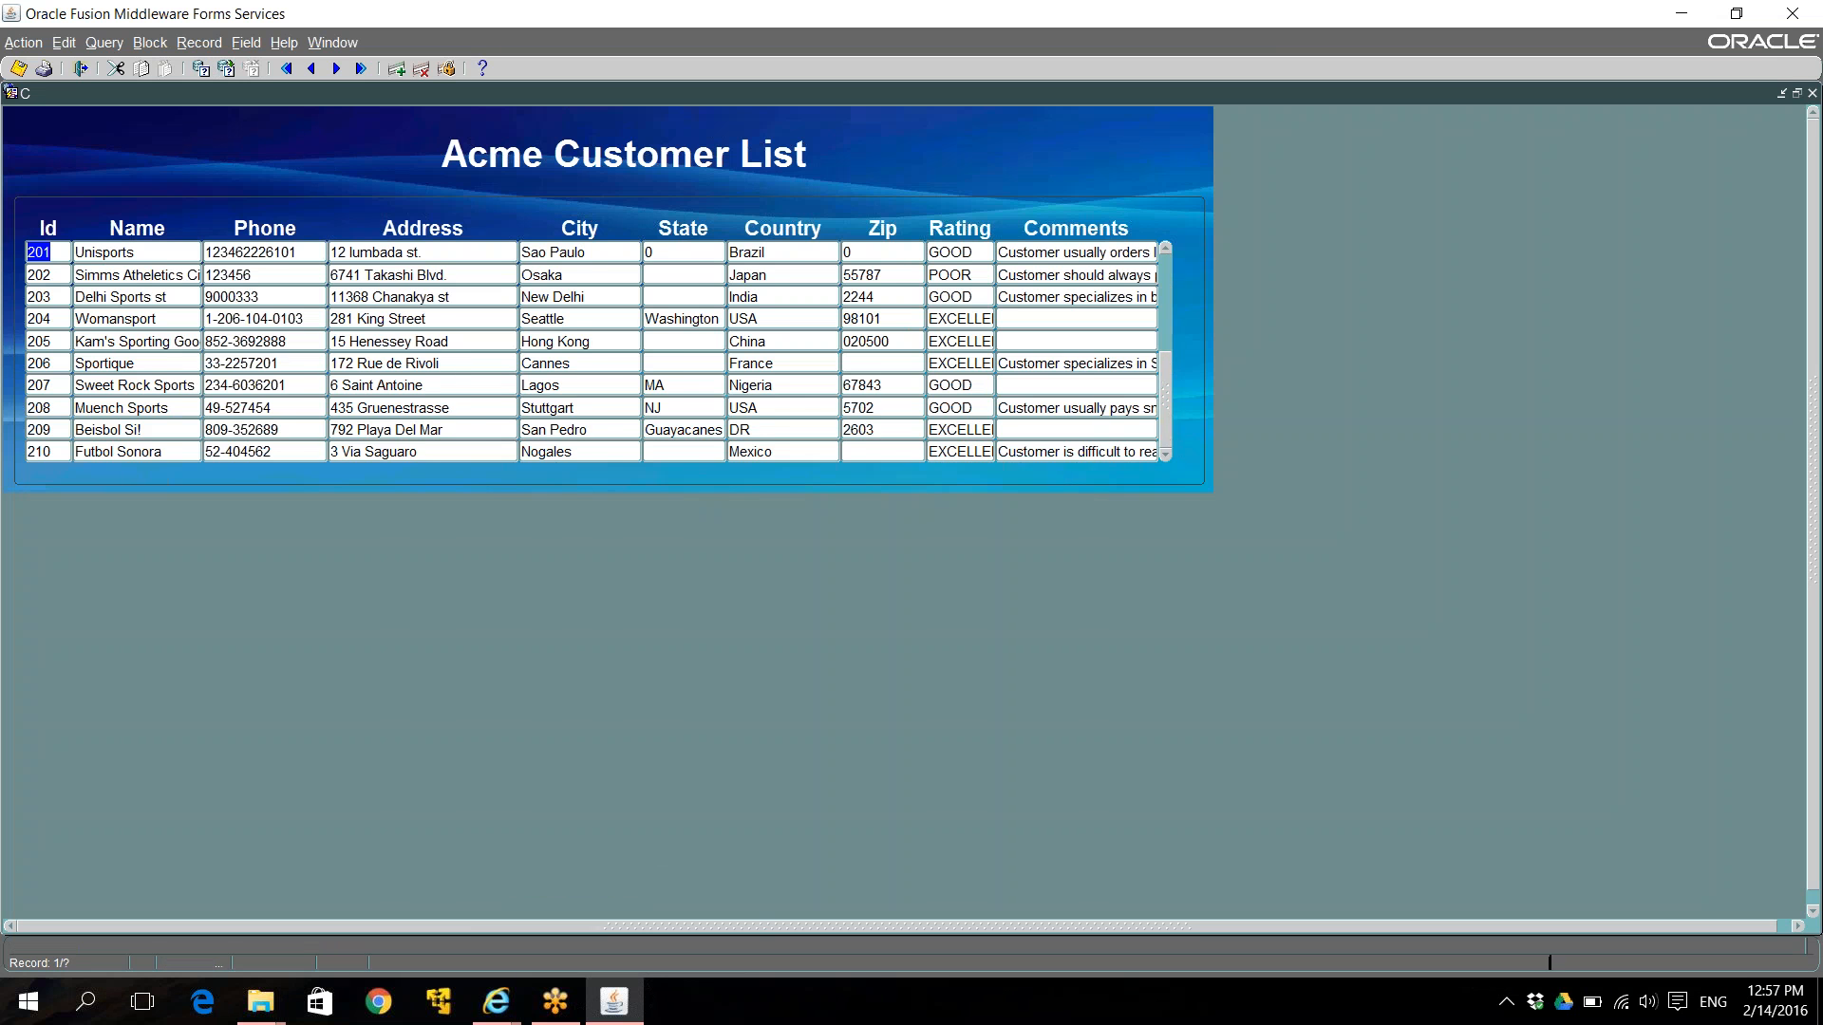
pyautogui.press('pagedown')
pyautogui.press('pagedown')
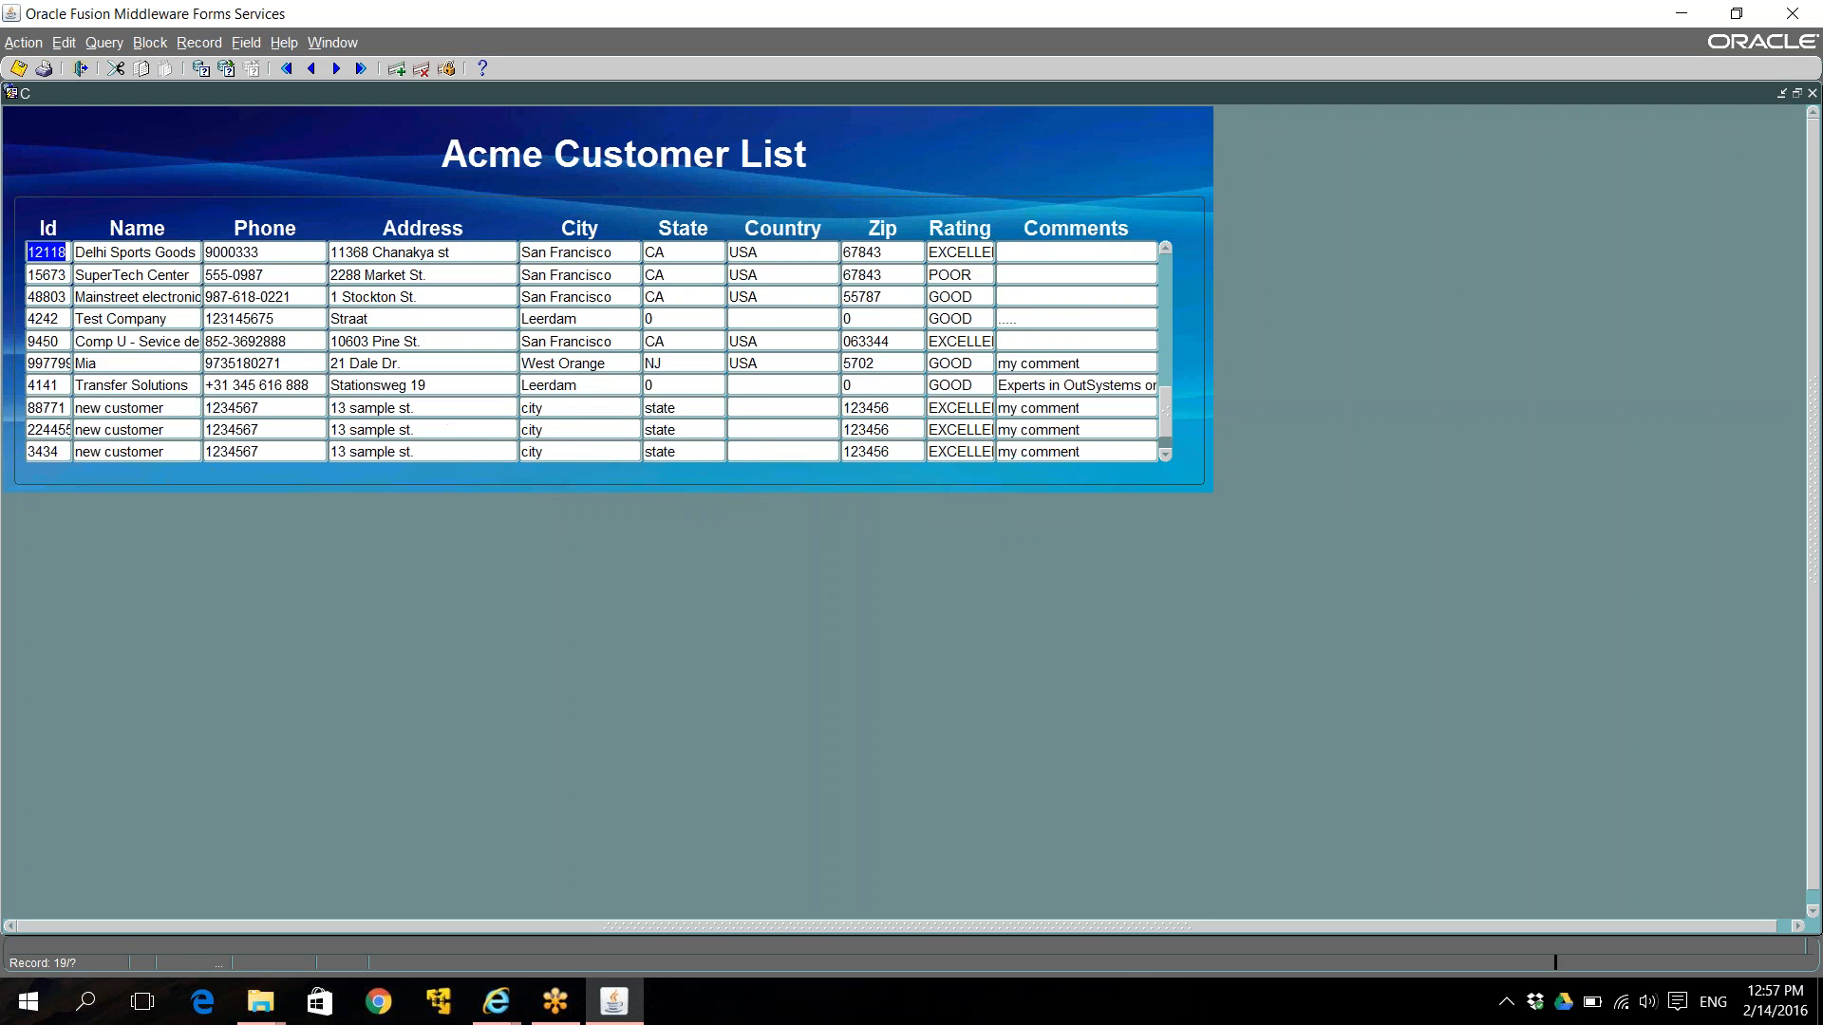
pyautogui.press('pagedown')
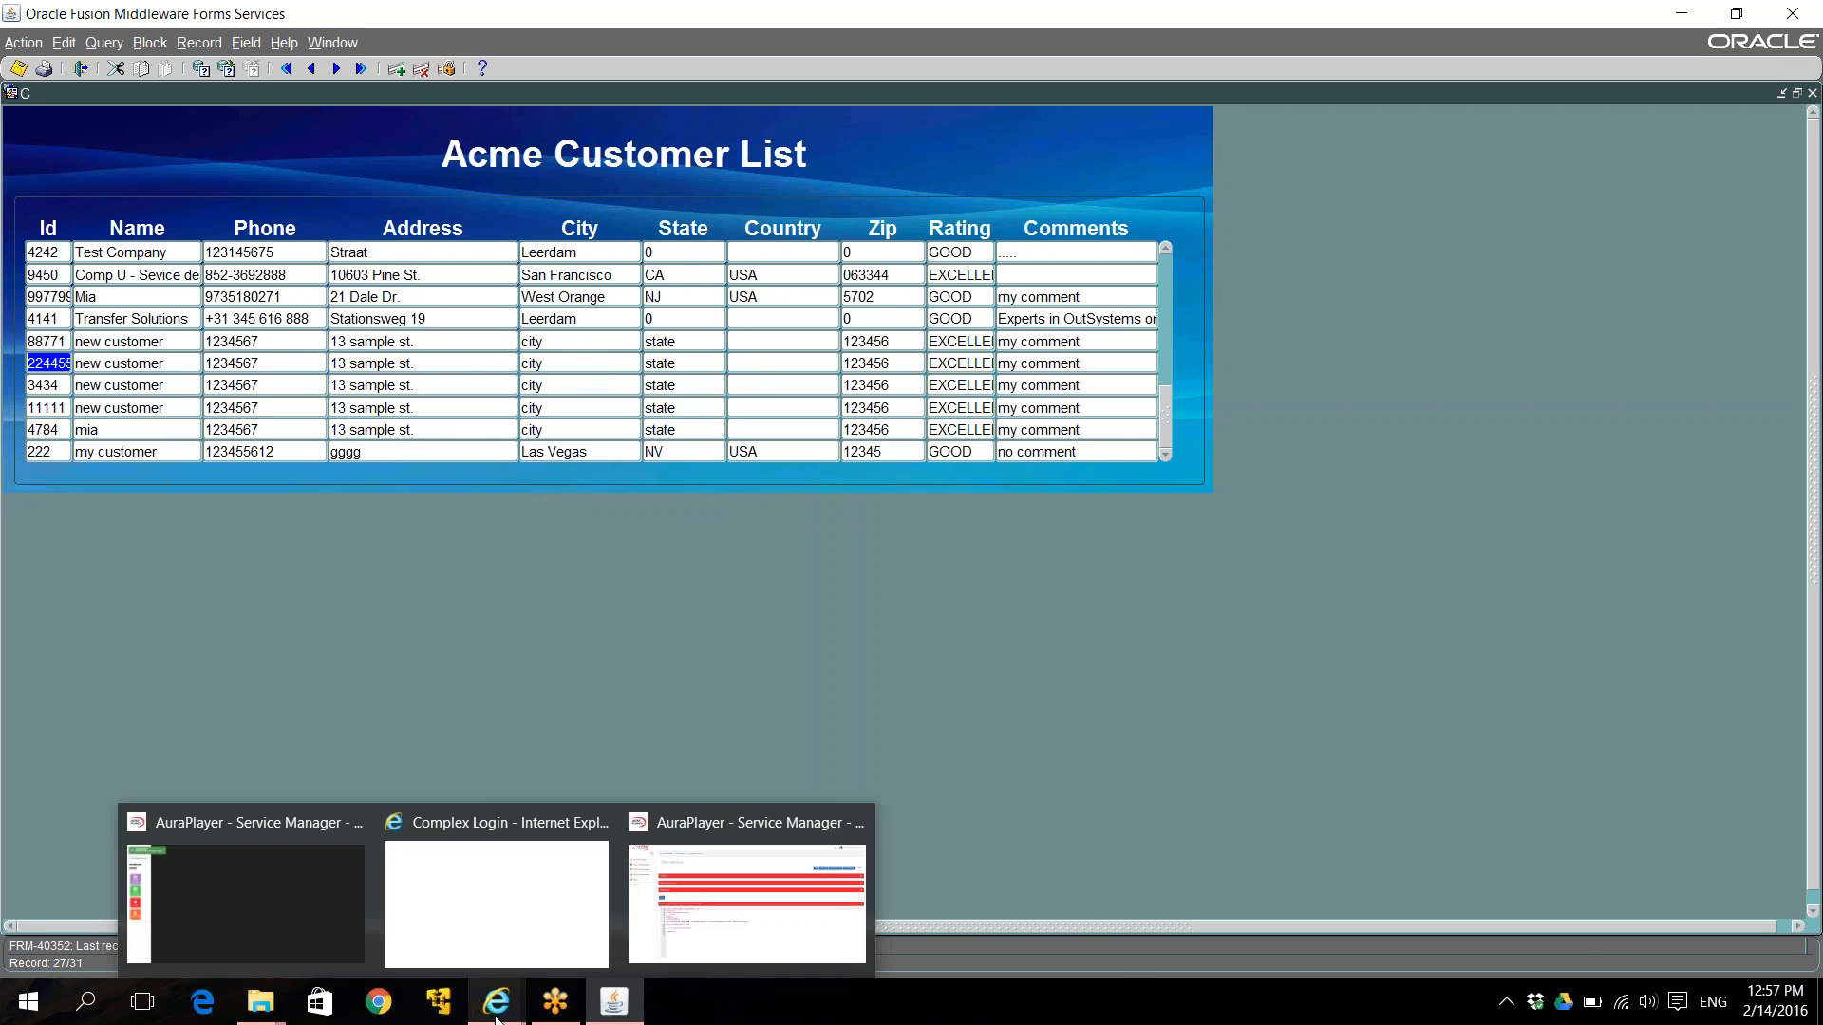
pyautogui.click(443, 451)
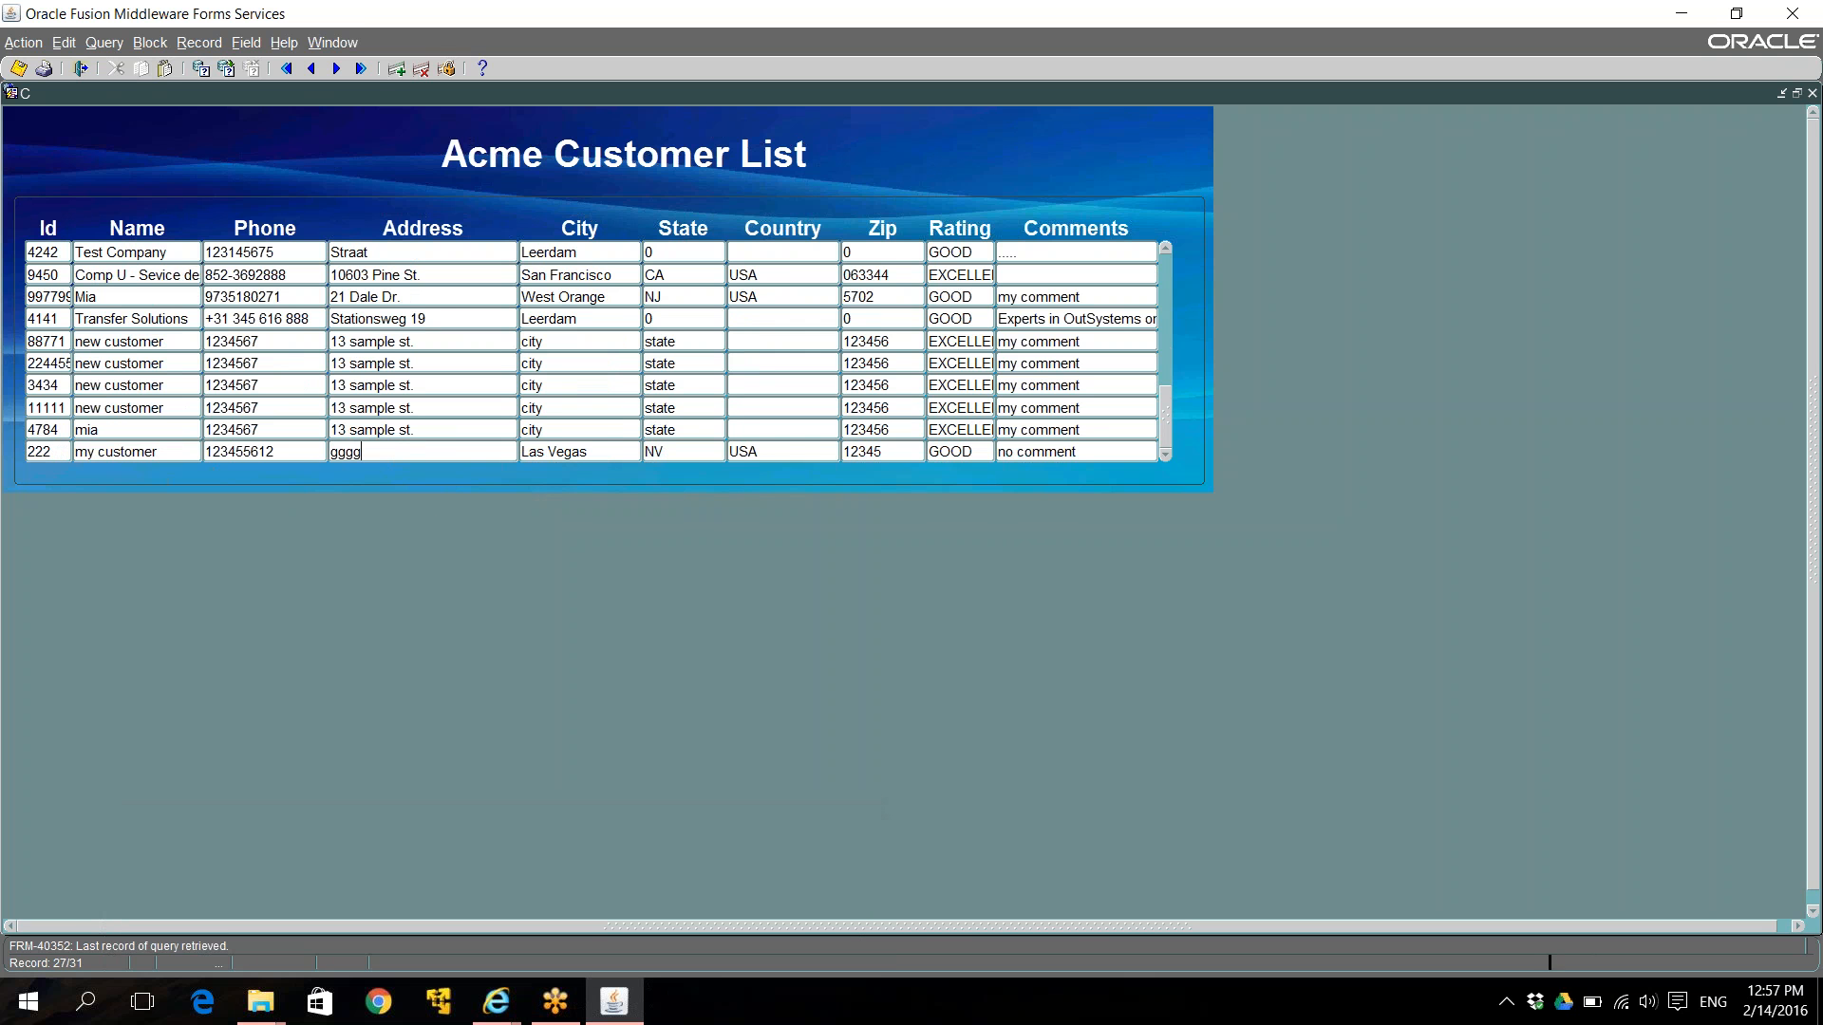
# Delete customer 222, save the deletion, and return to the AuraPlayer test service page.
pyautogui.click(421, 69)
pyautogui.click(17, 71)
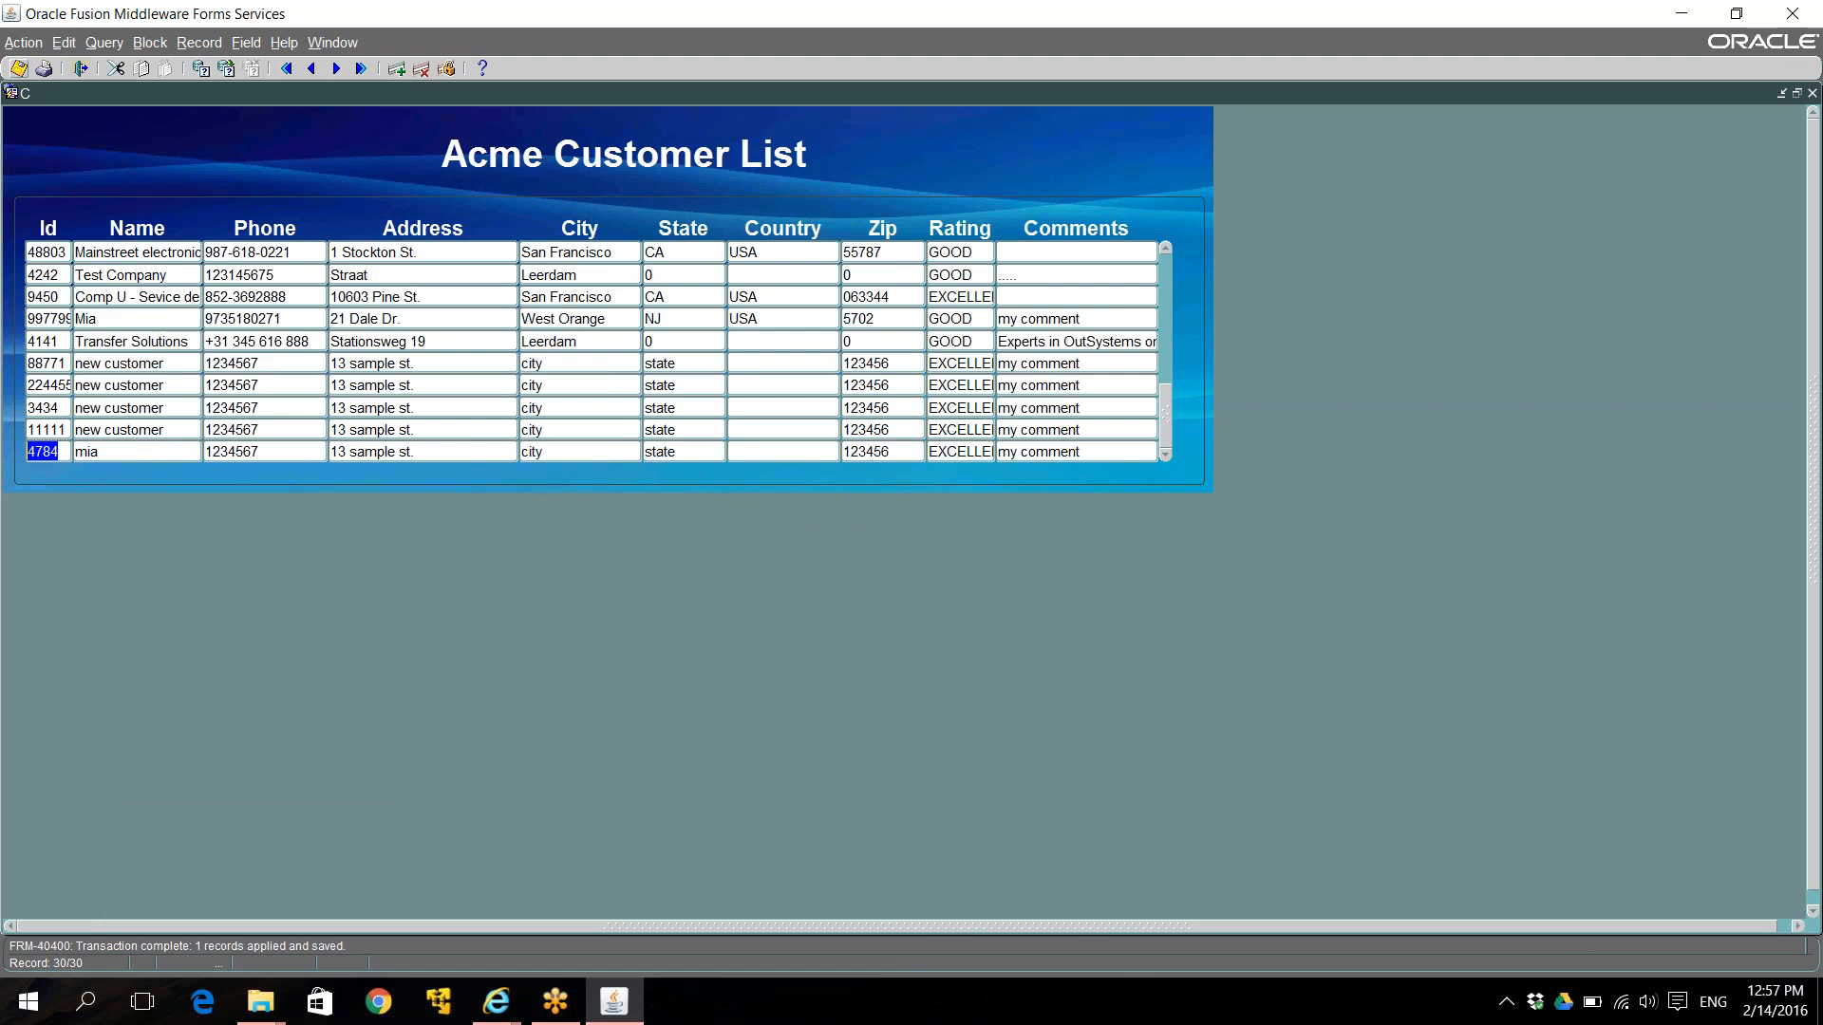
pyautogui.click(504, 1009)
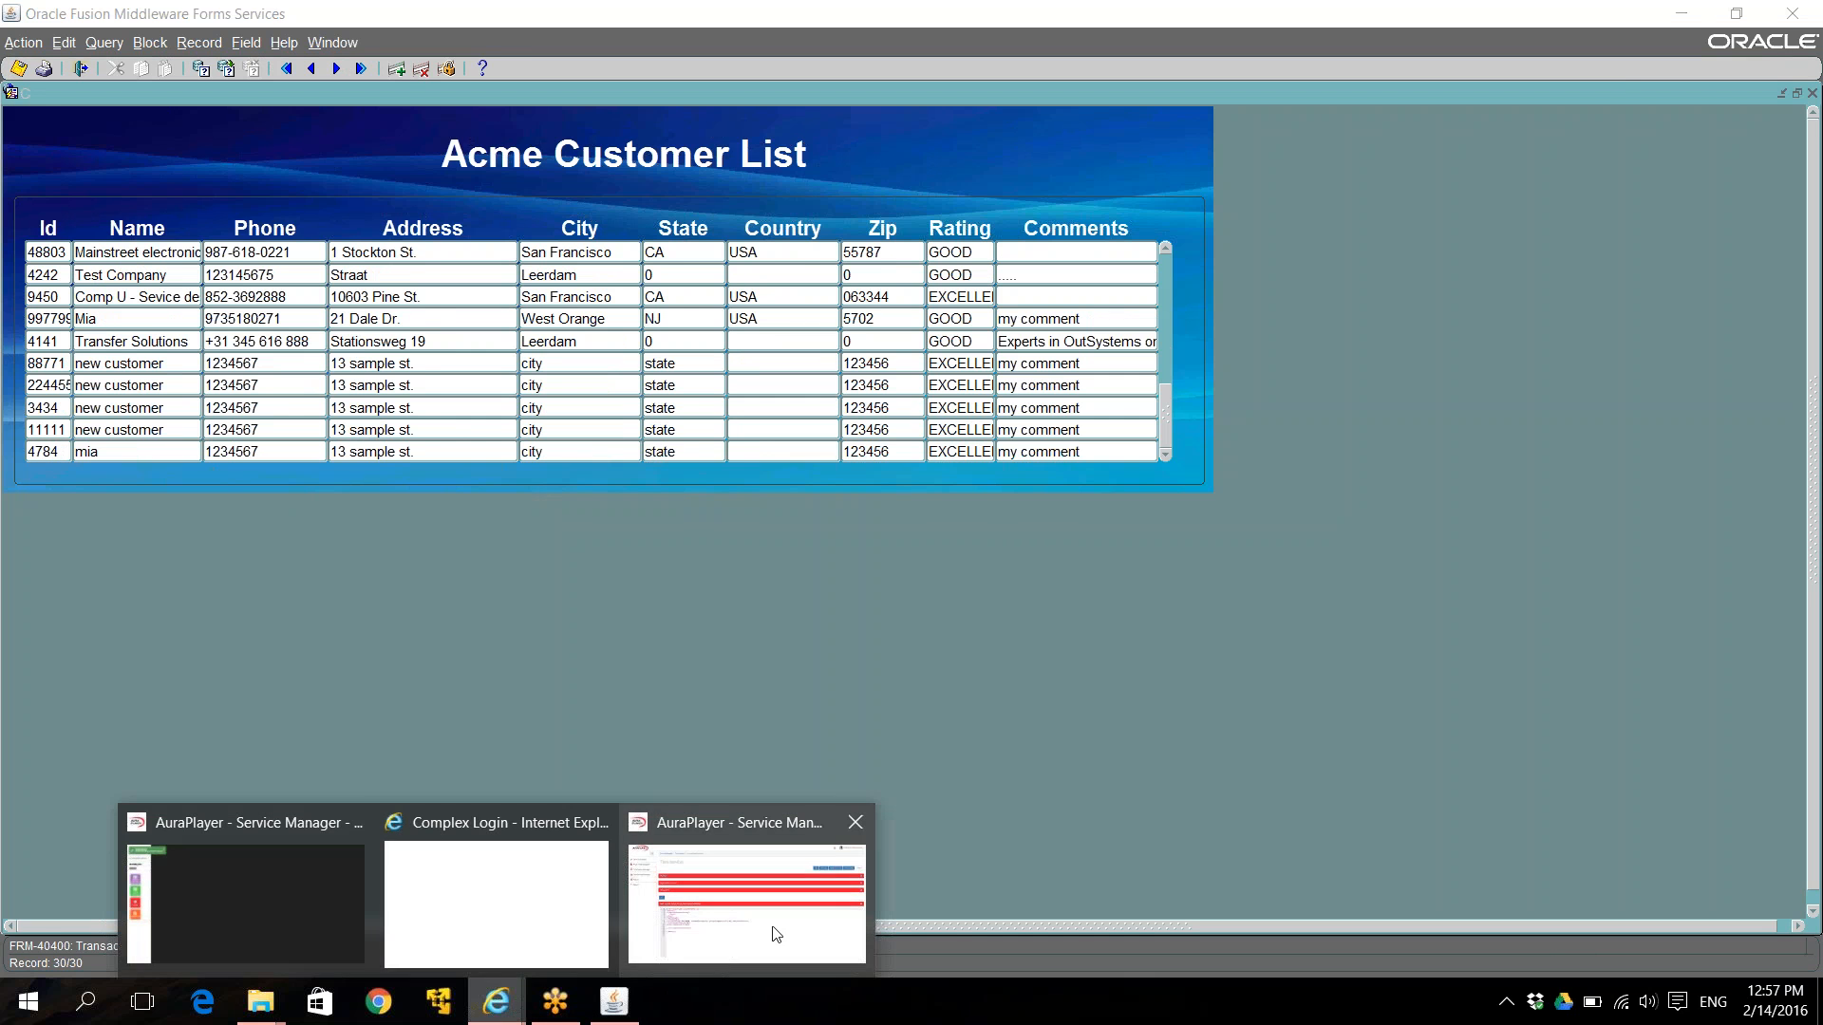
pyautogui.click(746, 907)
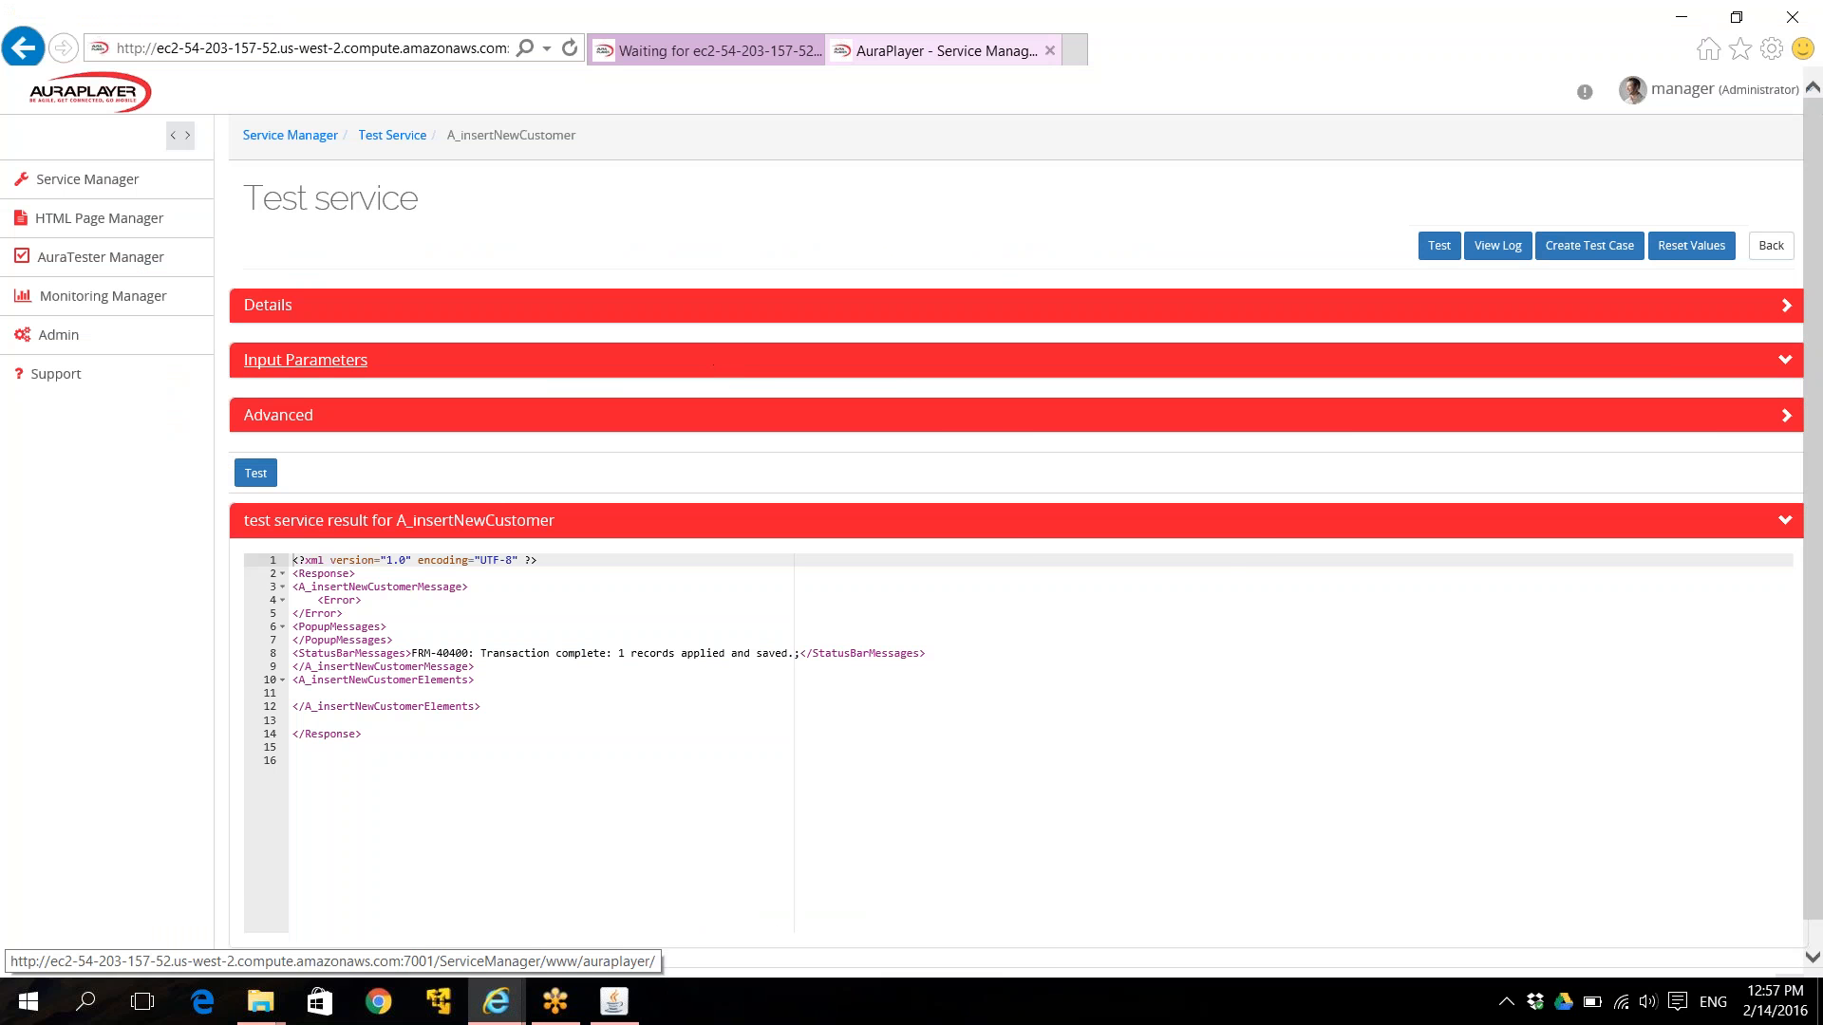
# Replace the customer Id input value with 'sss'.
pyautogui.click(717, 359)
pyautogui.click(1286, 548)
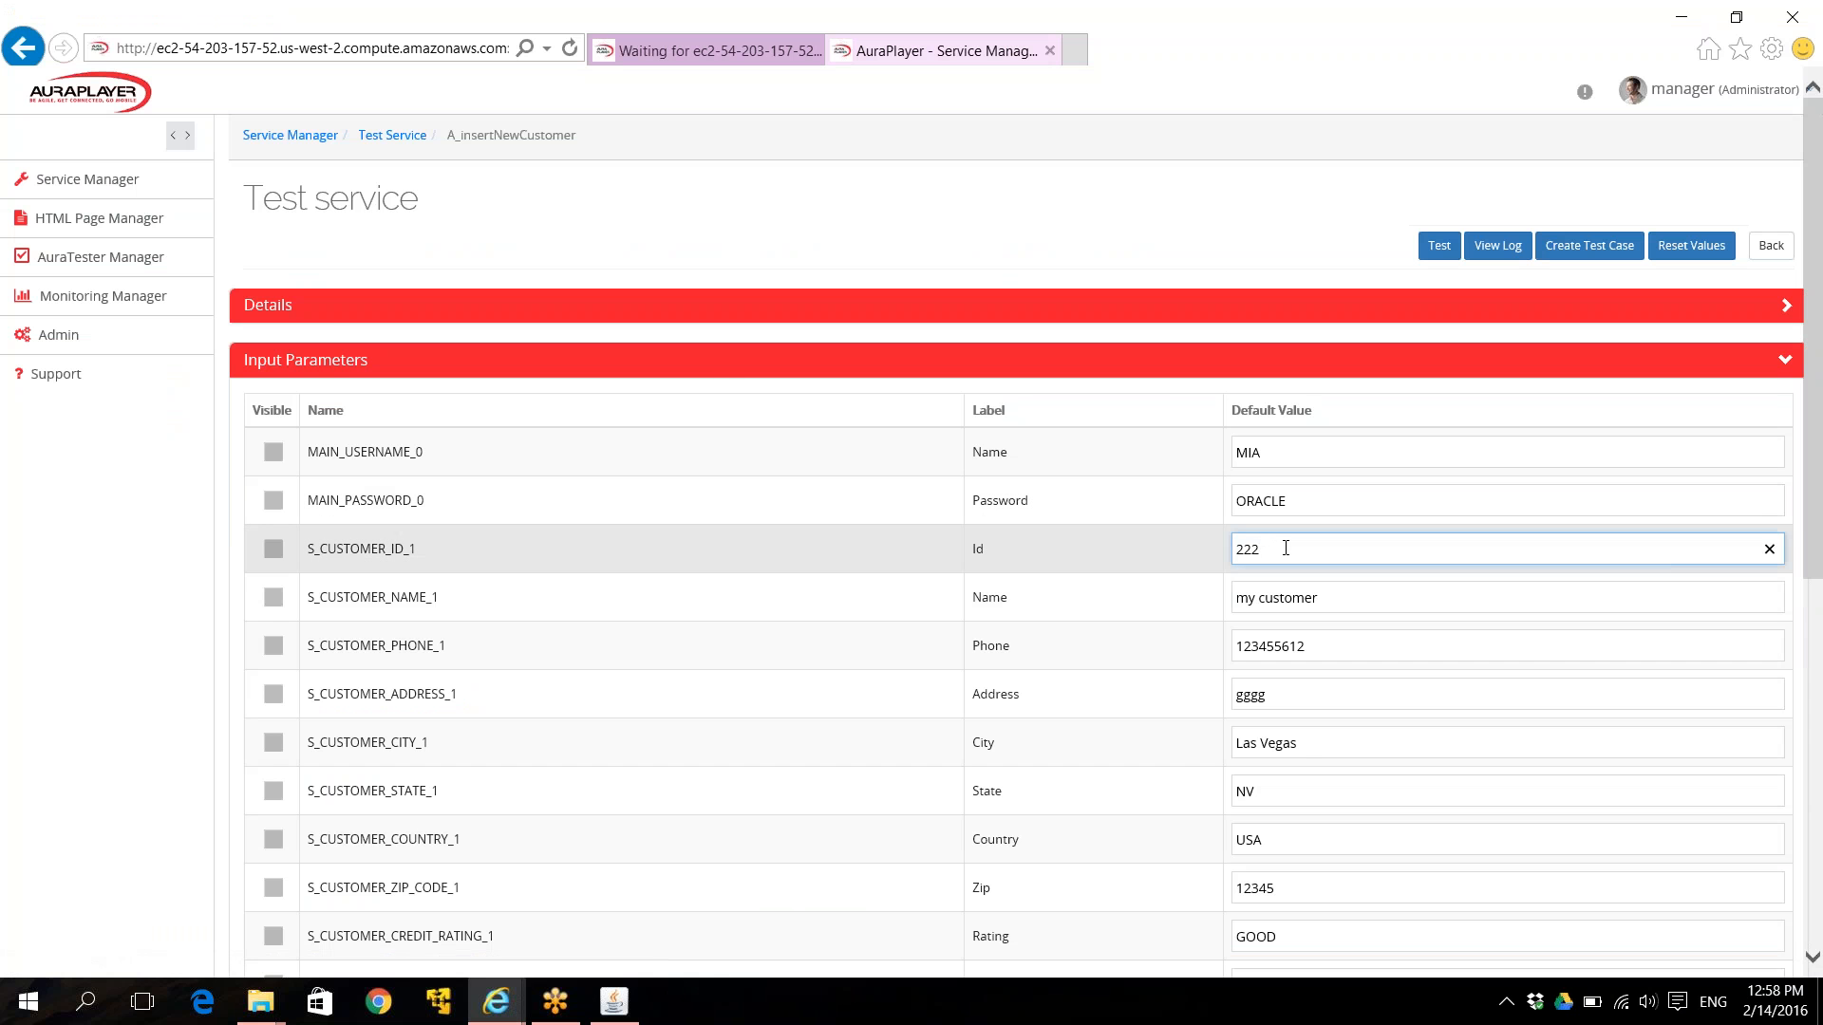
pyautogui.press('BackSpace')
pyautogui.press('BackSpace')
pyautogui.write('sss')
# Run the service test and highlight the FRM-50016 'Legal characters are 0-9 - + E' error.
pyautogui.click(1331, 598)
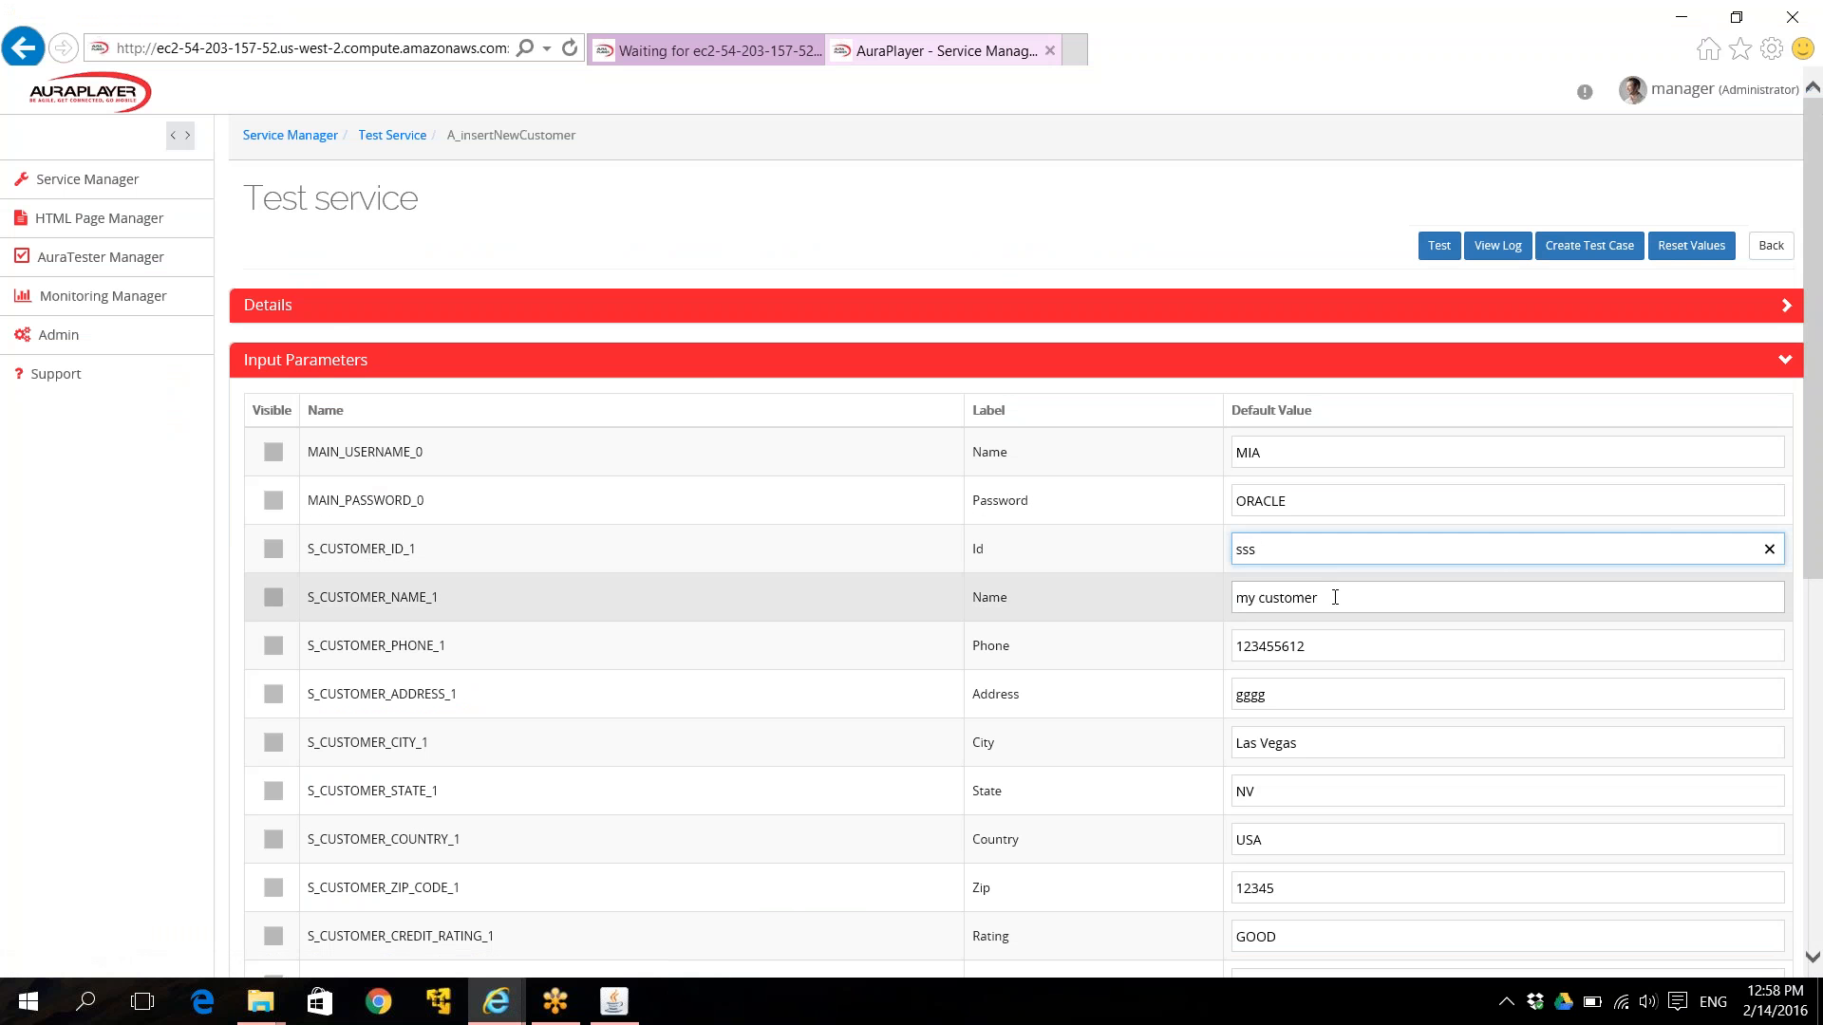
pyautogui.rightClick(1334, 598)
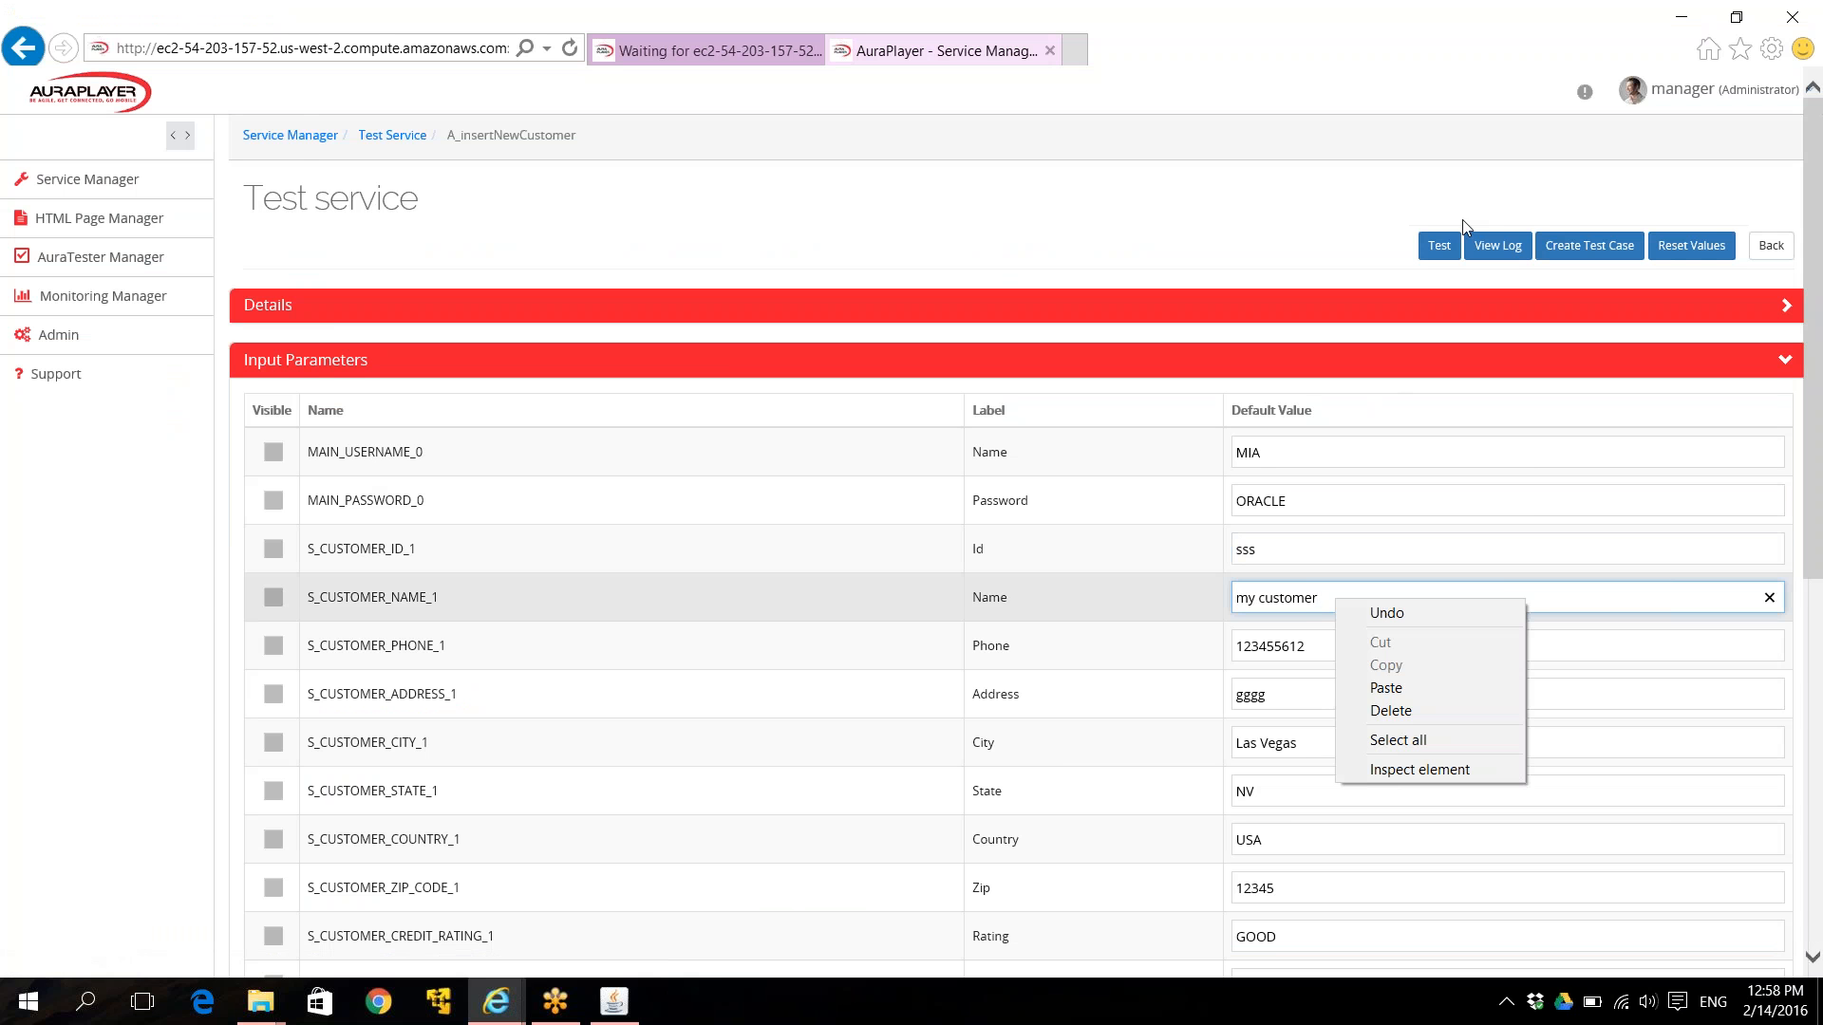
pyautogui.click(1318, 597)
pyautogui.press('Return')
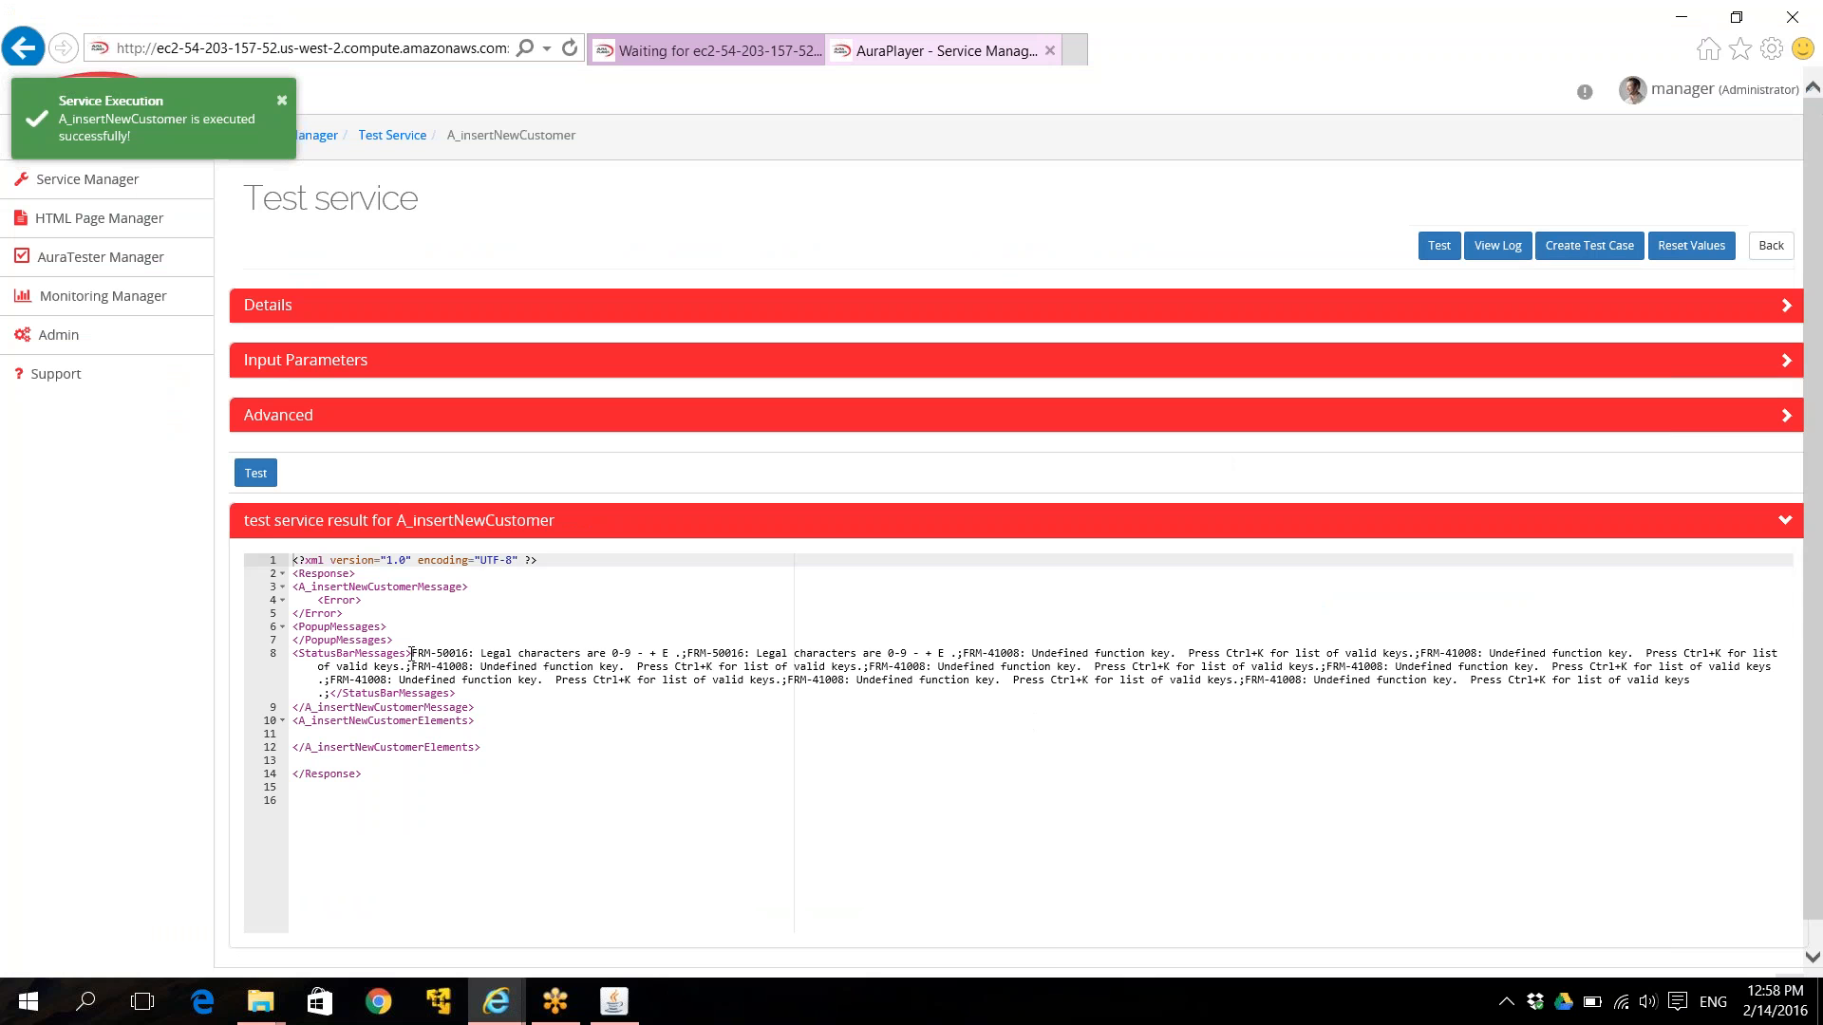
pyautogui.moveTo(414, 654); pyautogui.dragTo(679, 654)
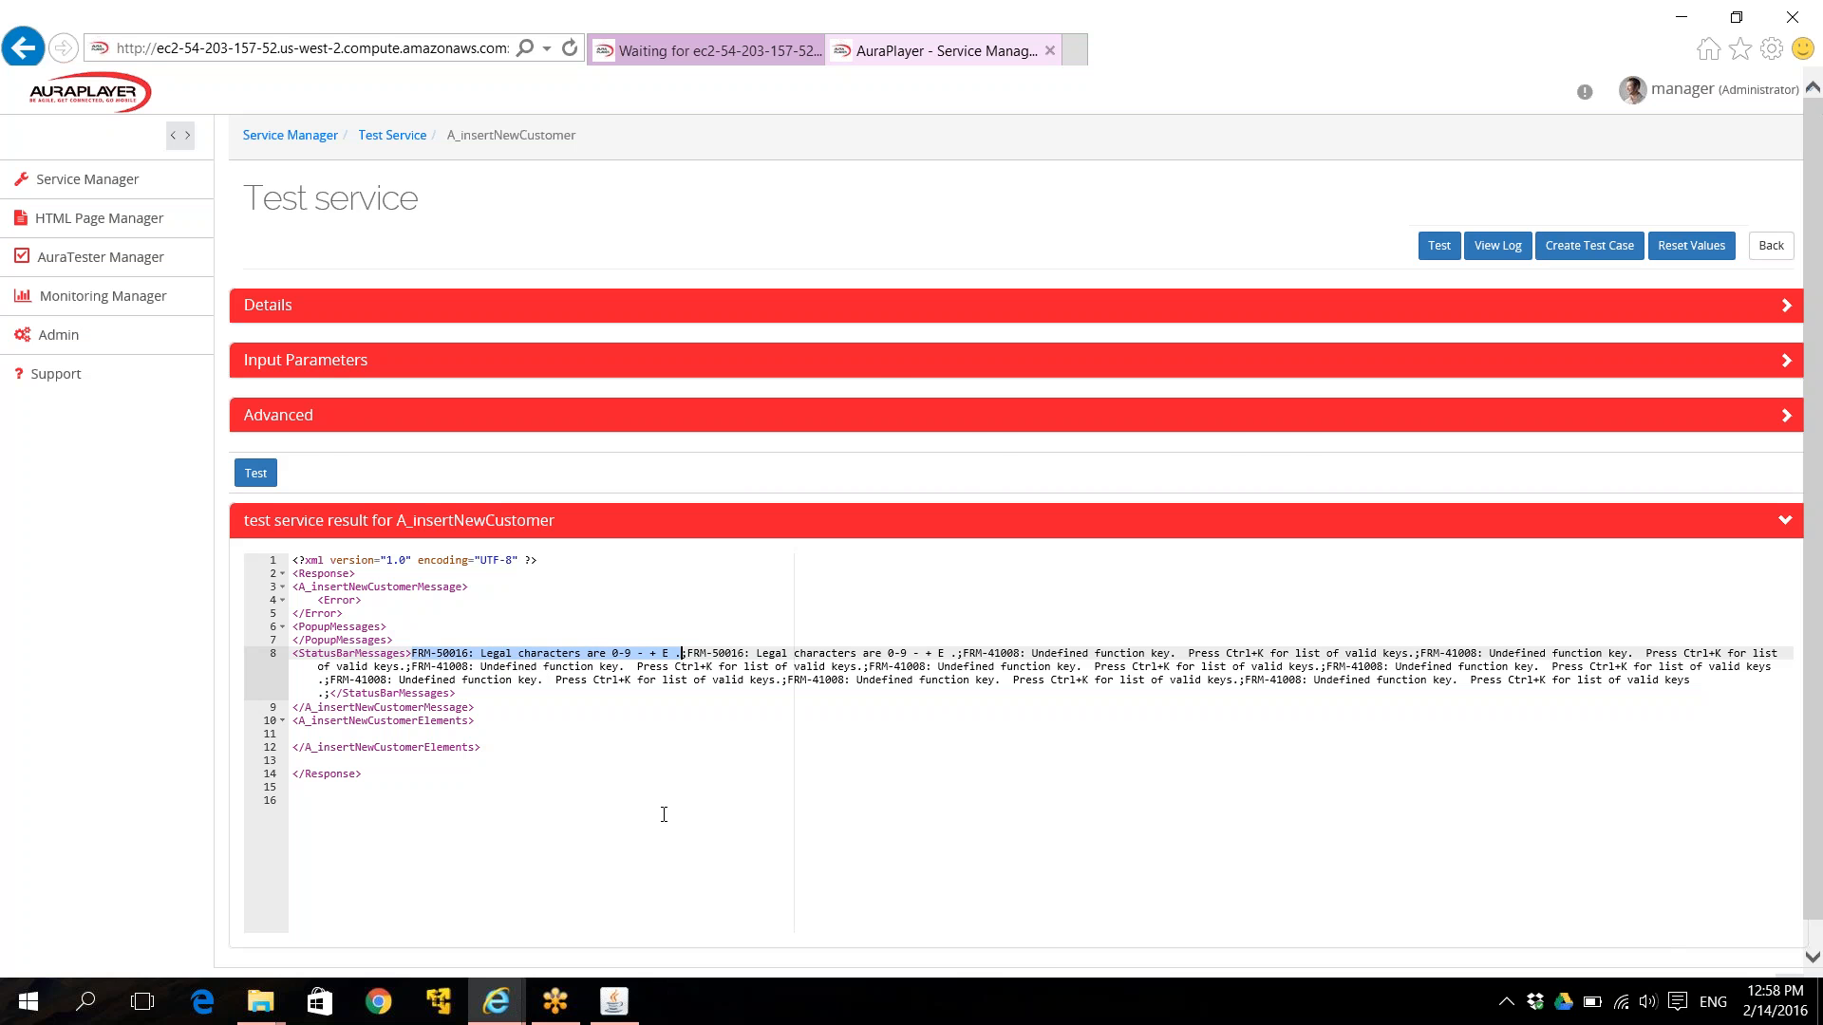
# Change the Id input back to 222, rerun the test, and highlight the FRM-40400 result code.
pyautogui.click(883, 369)
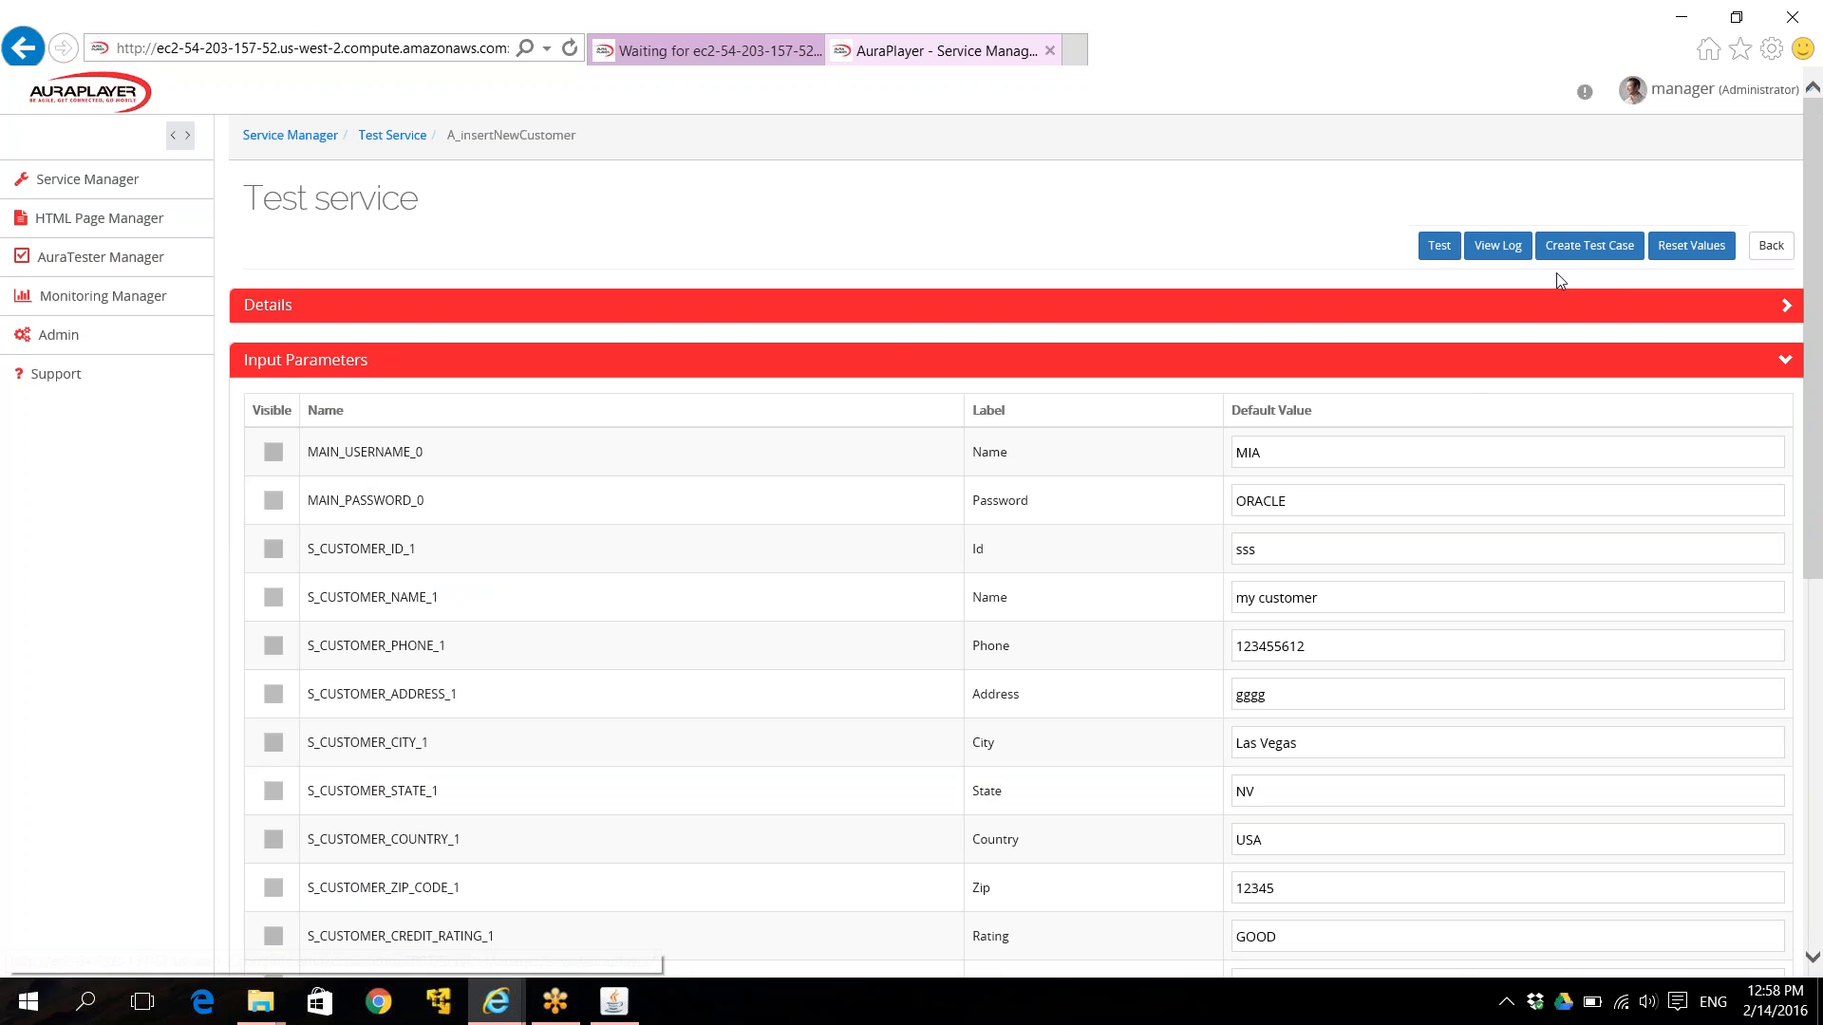
pyautogui.doubleClick(1247, 550)
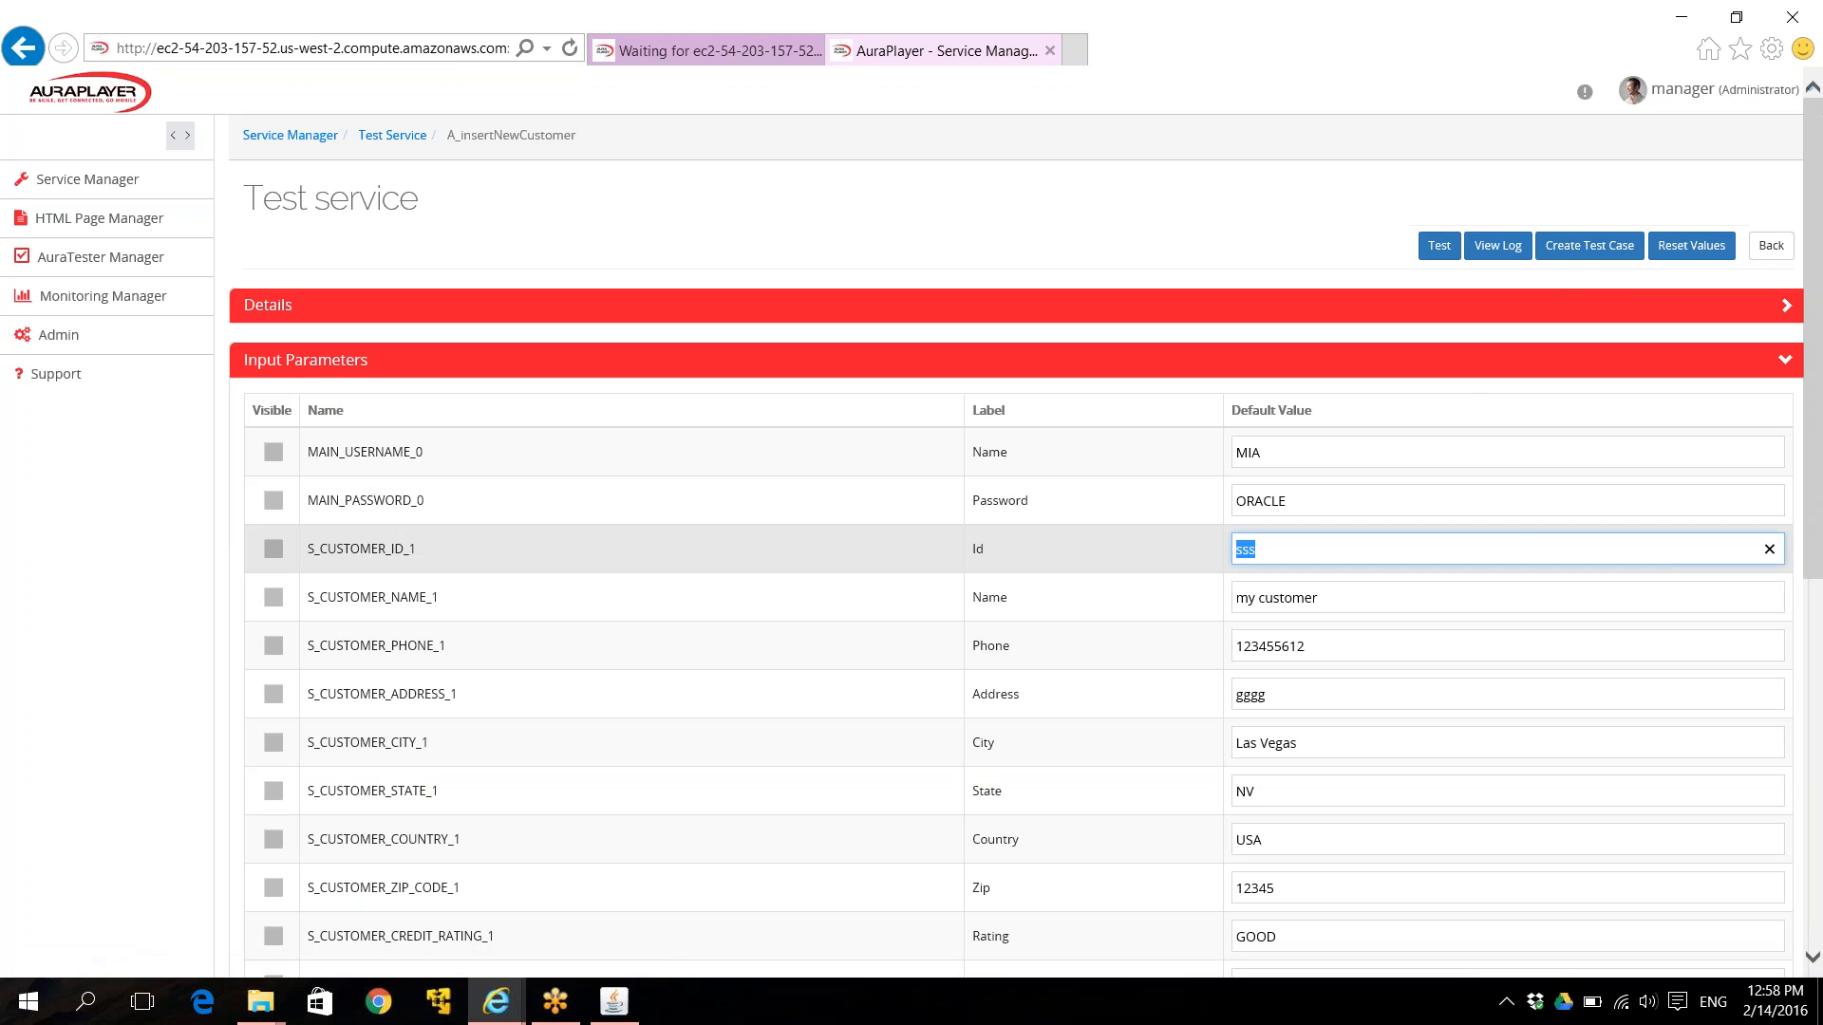
pyautogui.write('222')
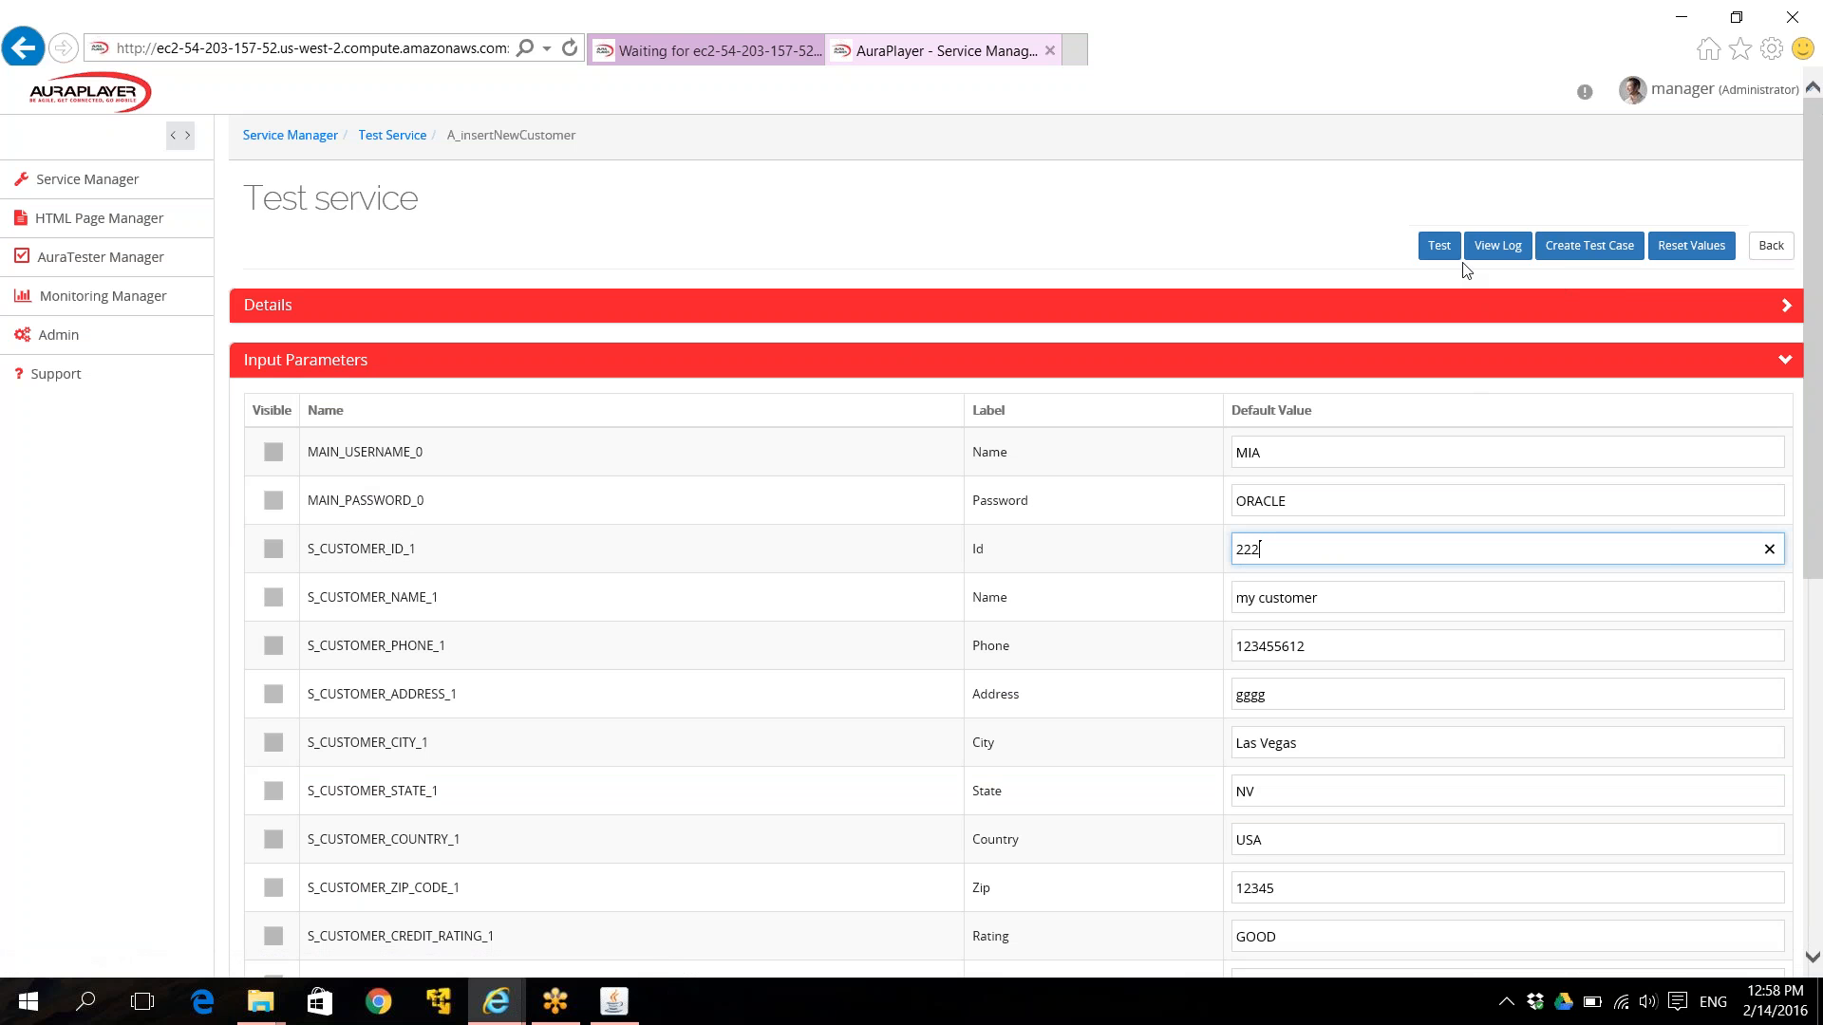
pyautogui.click(1440, 250)
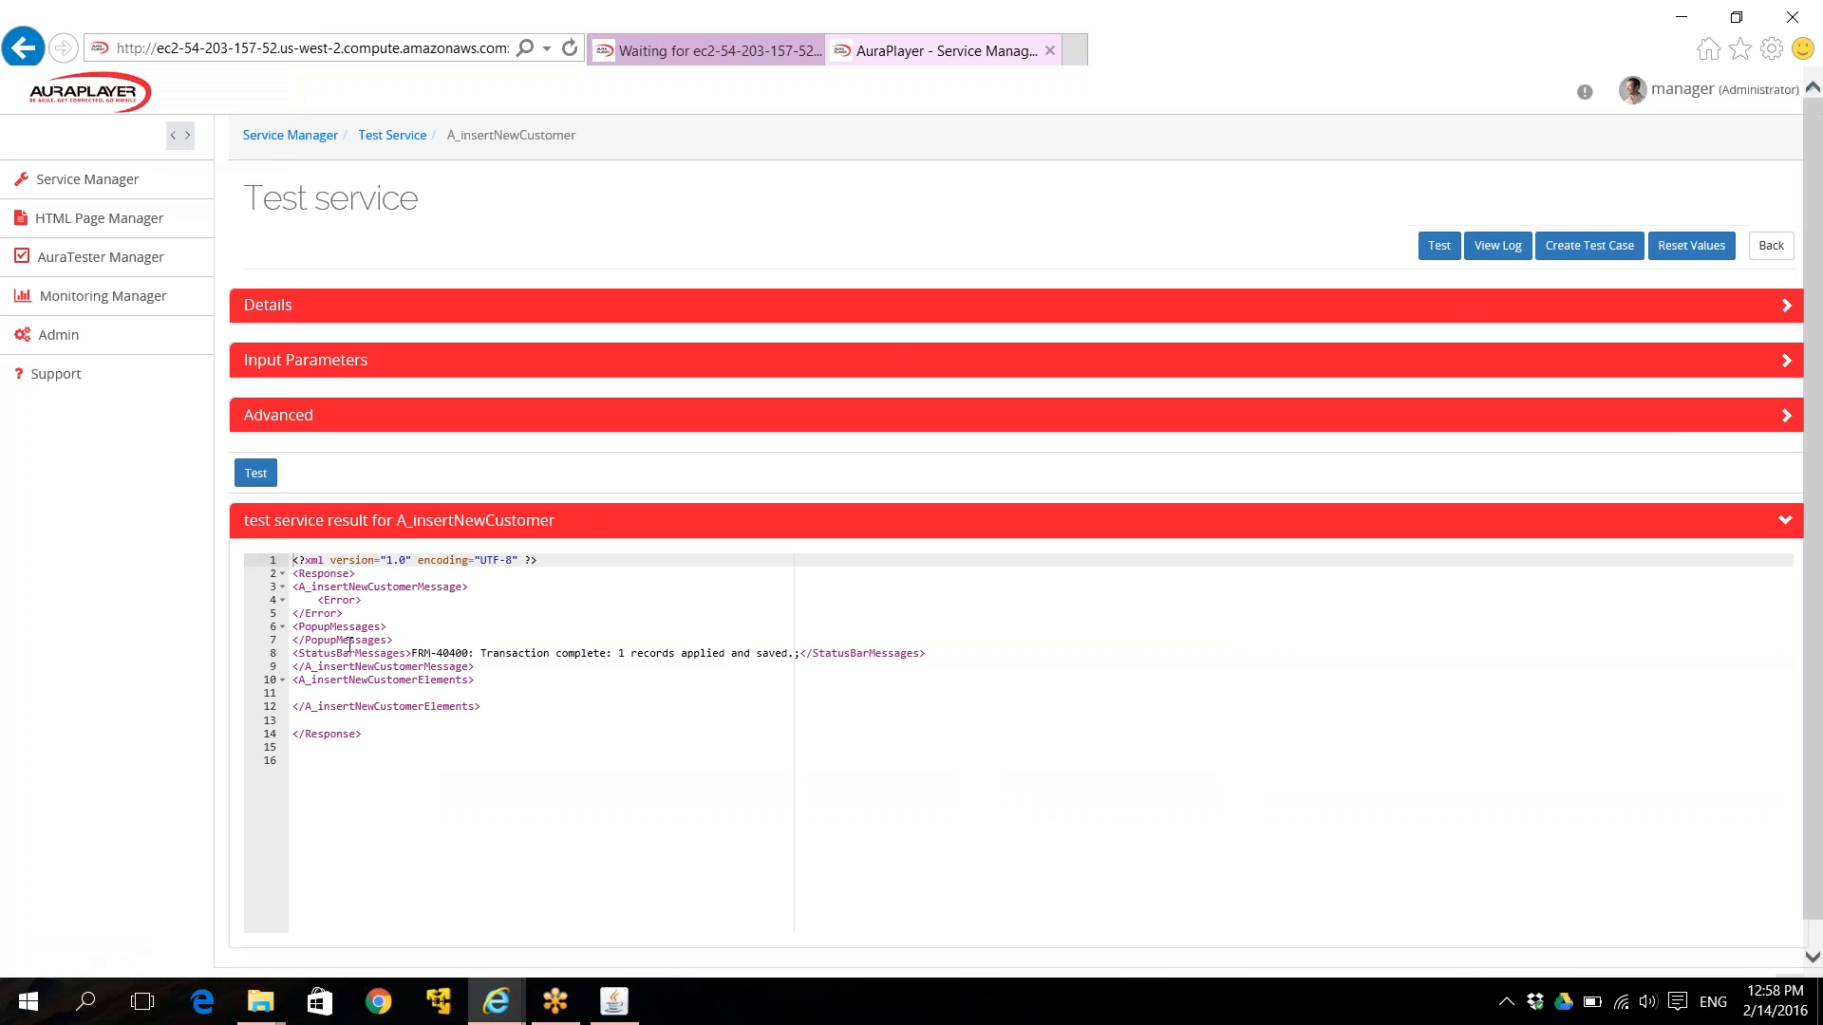
pyautogui.doubleClick(347, 653)
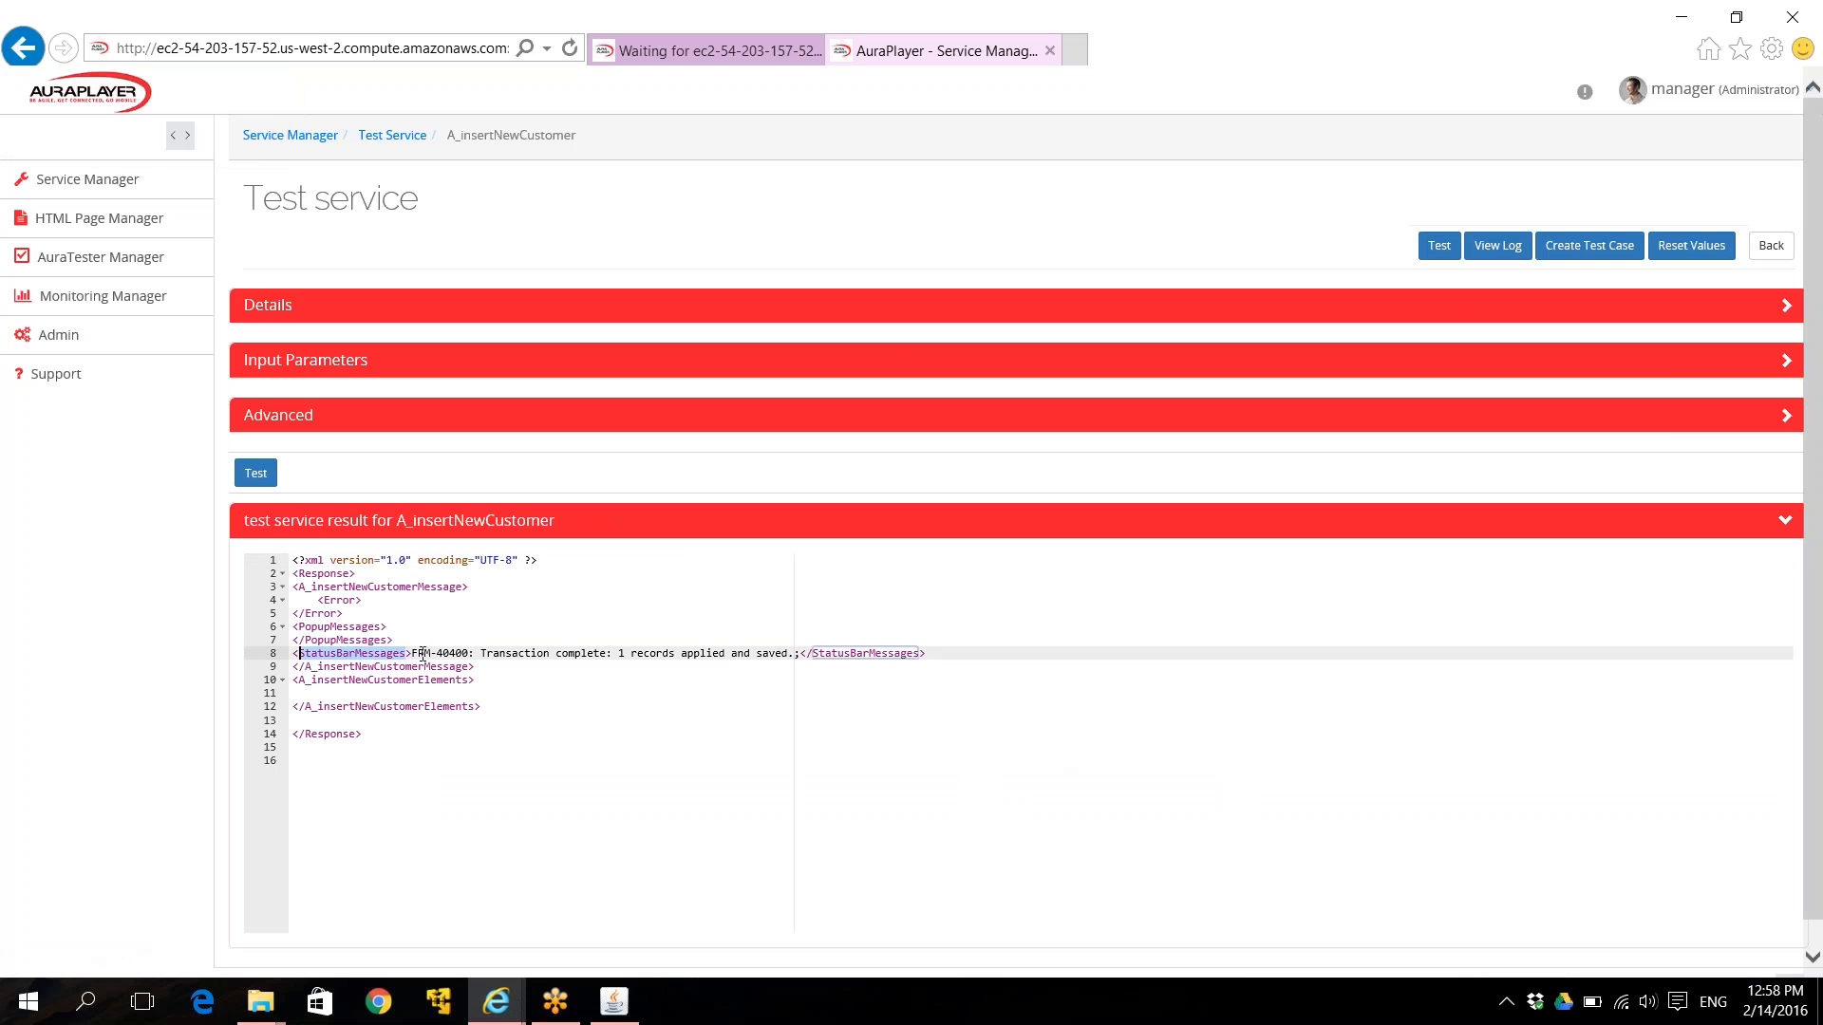
pyautogui.moveTo(411, 654); pyautogui.dragTo(474, 653)
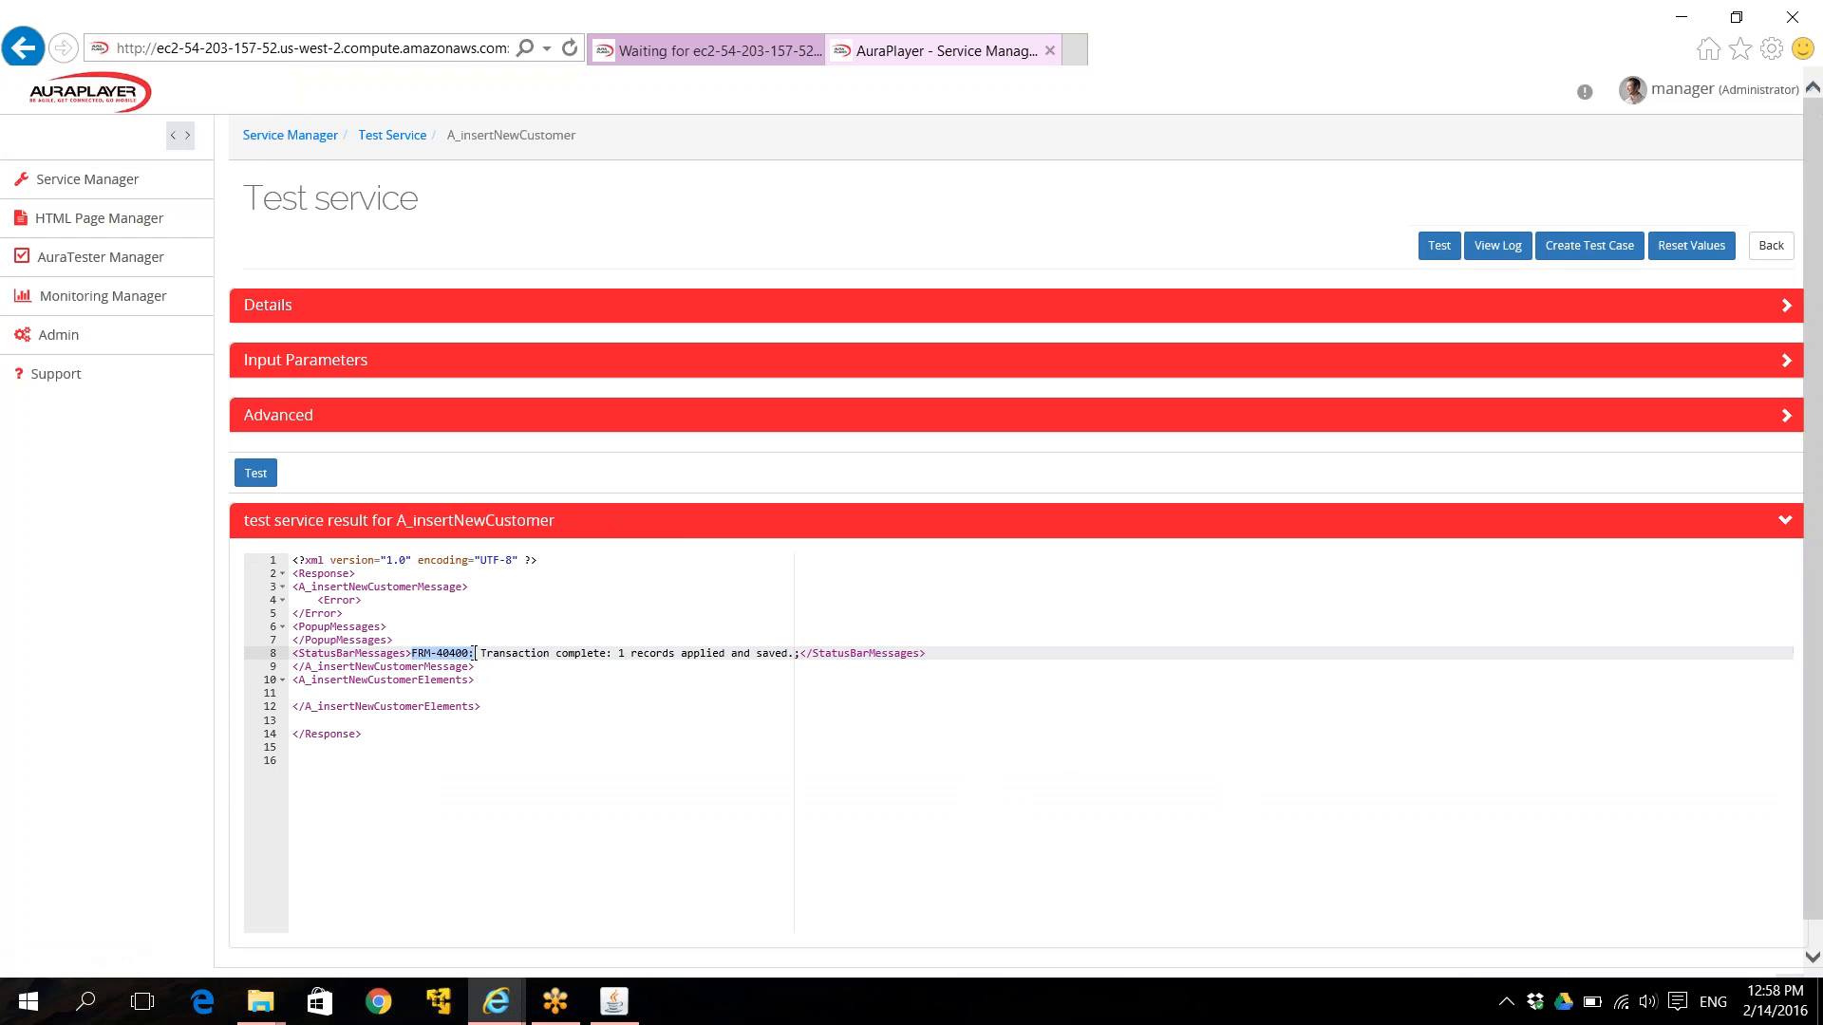